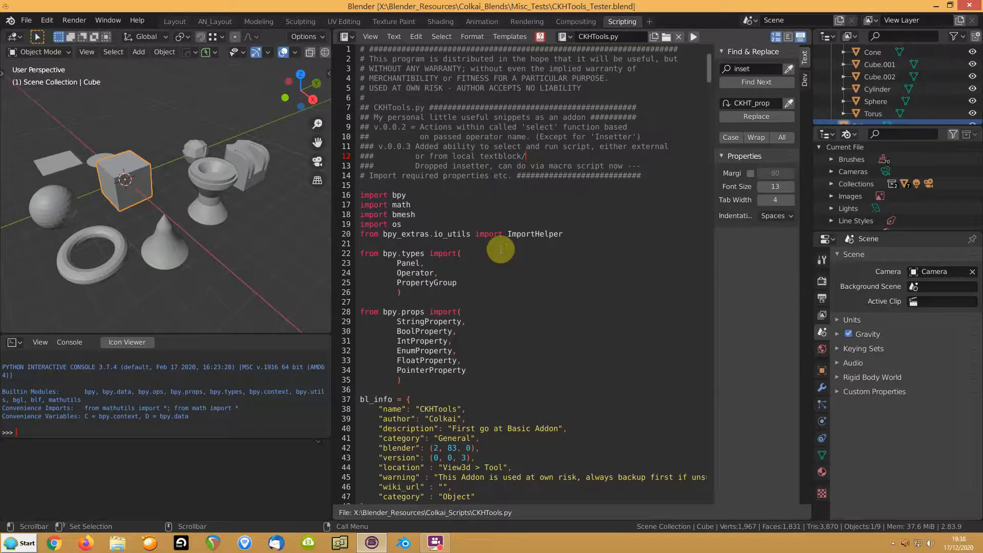
Review the CKHTools.py script from its imports and bl_info block through the display panel and smoothing panel classes
{"action": "scroll", "coordinate": [501, 251], "scroll_direction": "down", "scroll_amount": 6}
{"action": "scroll", "coordinate": [502, 251], "scroll_direction": "down", "scroll_amount": 6}
{"action": "scroll", "coordinate": [504, 251], "scroll_direction": "down", "scroll_amount": 20}
{"action": "scroll", "coordinate": [504, 250], "scroll_direction": "down", "scroll_amount": 8}
{"action": "scroll", "coordinate": [504, 251], "scroll_direction": "up", "scroll_amount": 20}
{"action": "scroll", "coordinate": [503, 251], "scroll_direction": "up", "scroll_amount": 10}
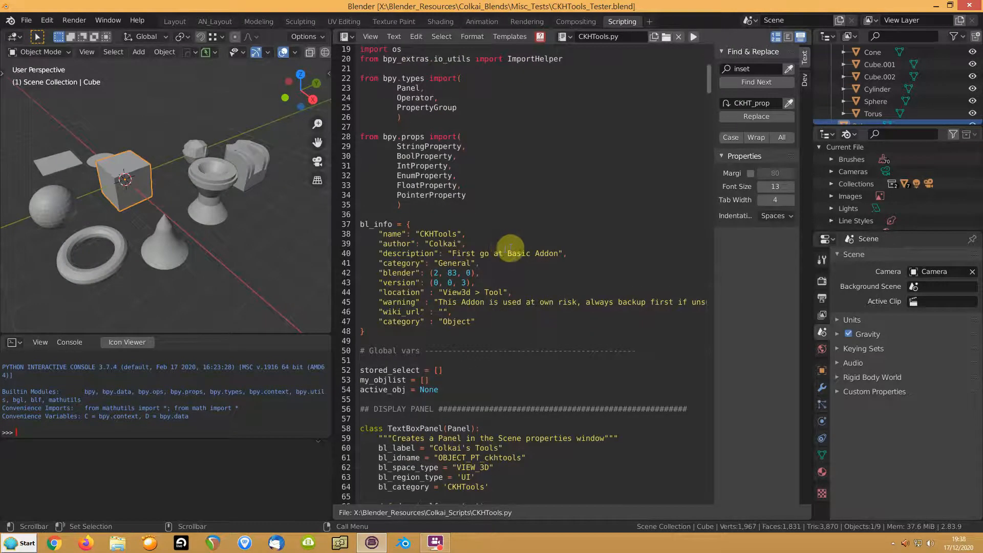
{"action": "left_click", "coordinate": [499, 232]}
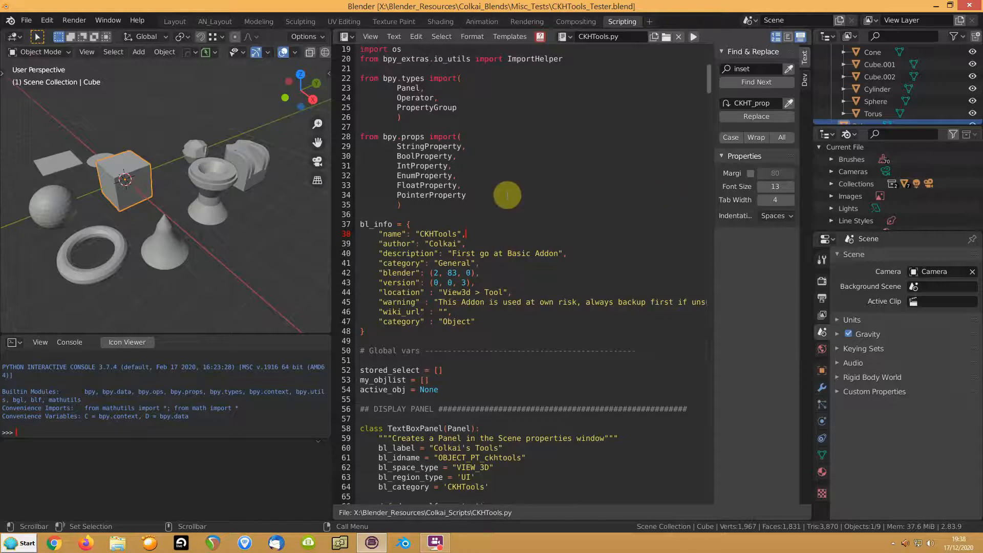
{"action": "scroll", "coordinate": [511, 231], "scroll_direction": "down", "scroll_amount": 3}
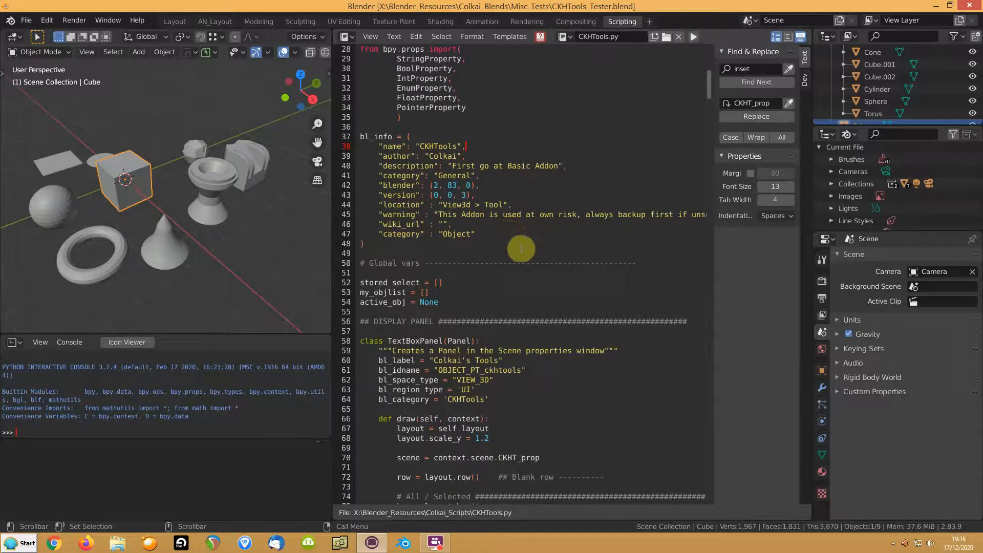
{"action": "scroll", "coordinate": [521, 249], "scroll_direction": "down", "scroll_amount": 19}
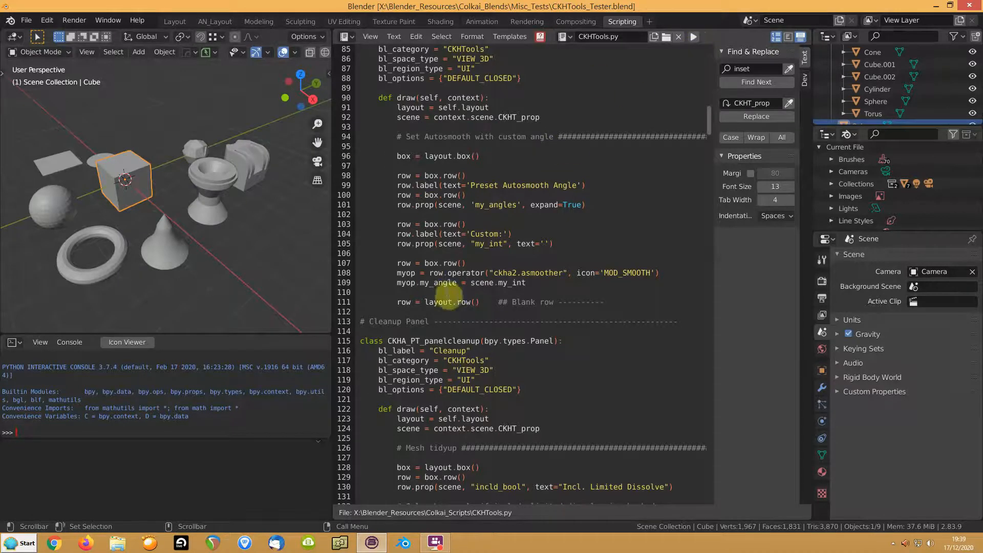
Run the CKHTools.py script and collapse the Smoothing section of Colkai's Tools in the Layout workspace
{"action": "left_click", "coordinate": [693, 38]}
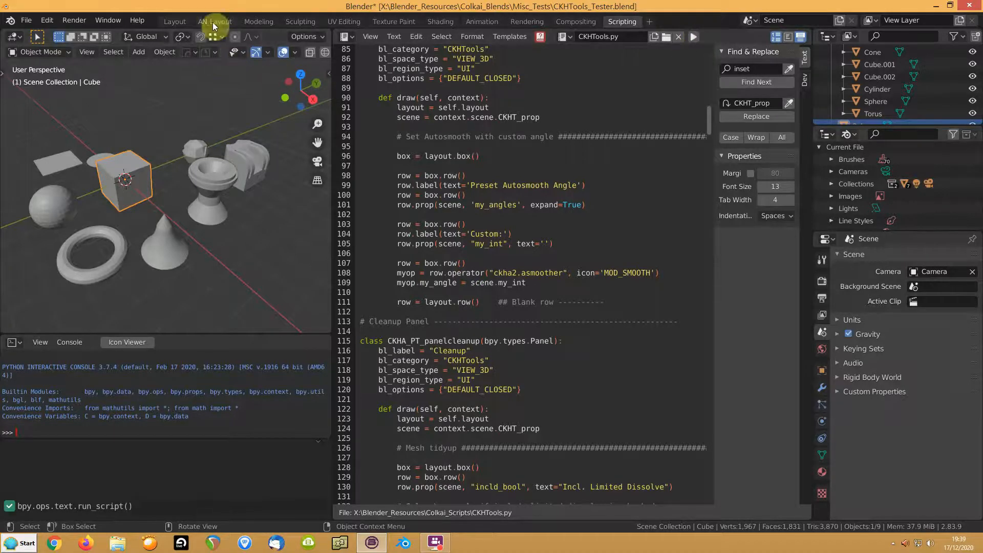
{"action": "left_click", "coordinate": [181, 23]}
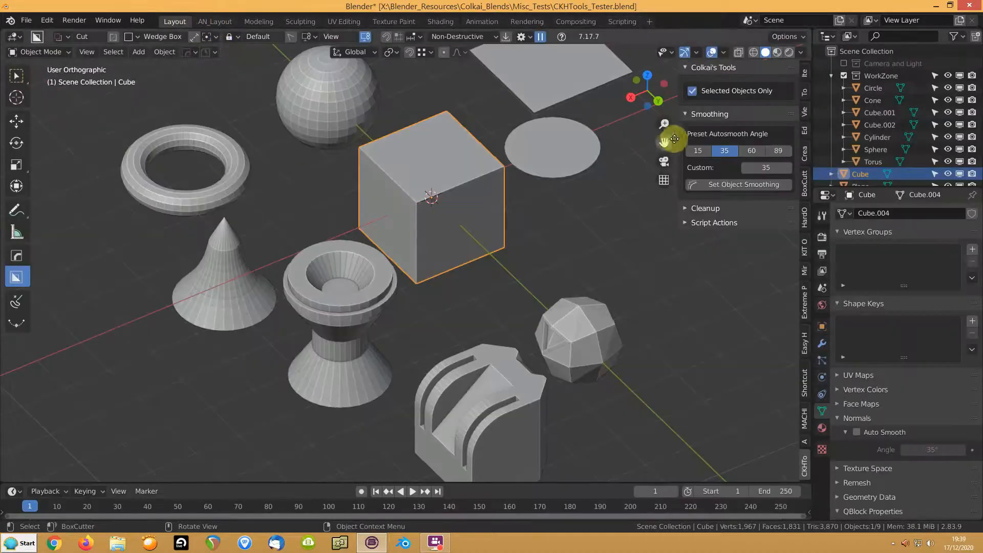
{"action": "left_click", "coordinate": [686, 114]}
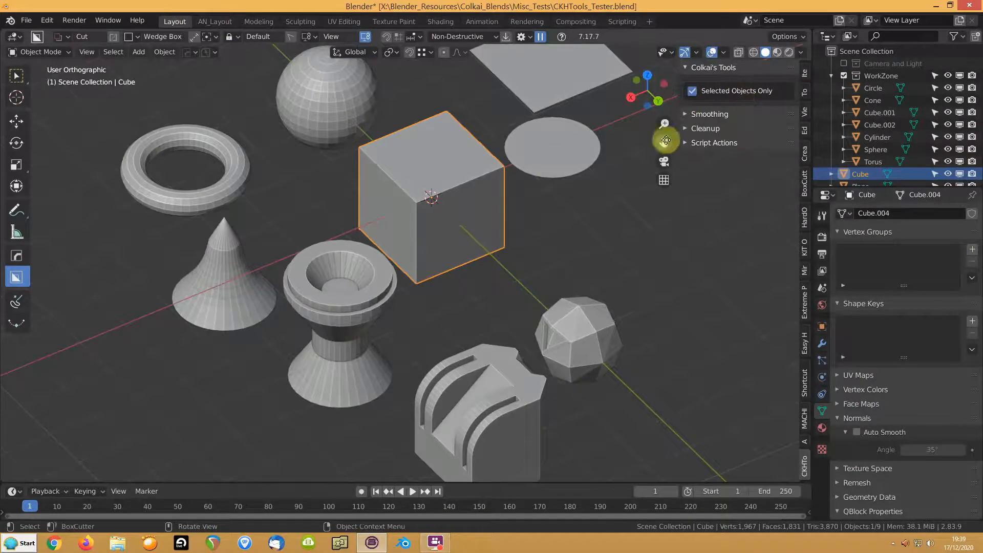
{"action": "left_click", "coordinate": [686, 115]}
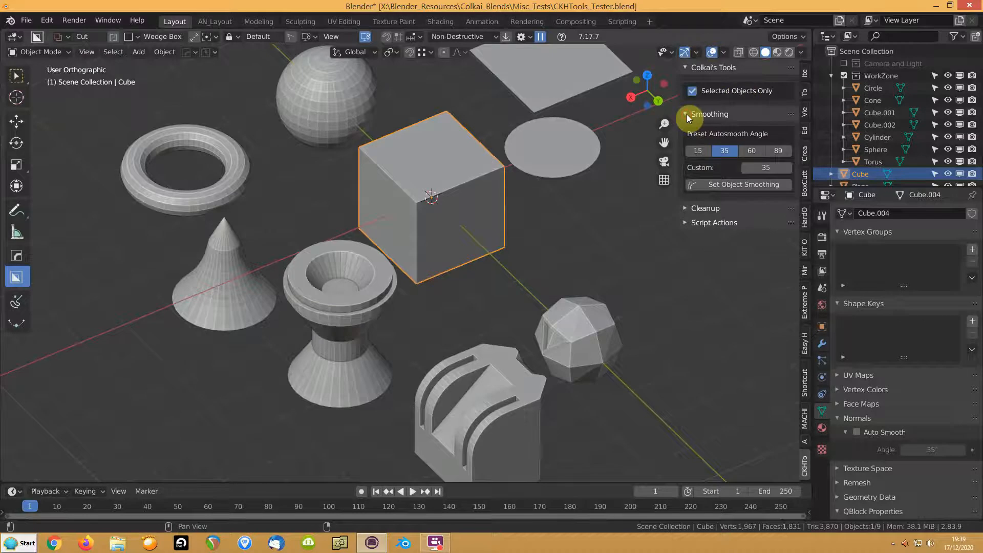
{"action": "left_click", "coordinate": [687, 115]}
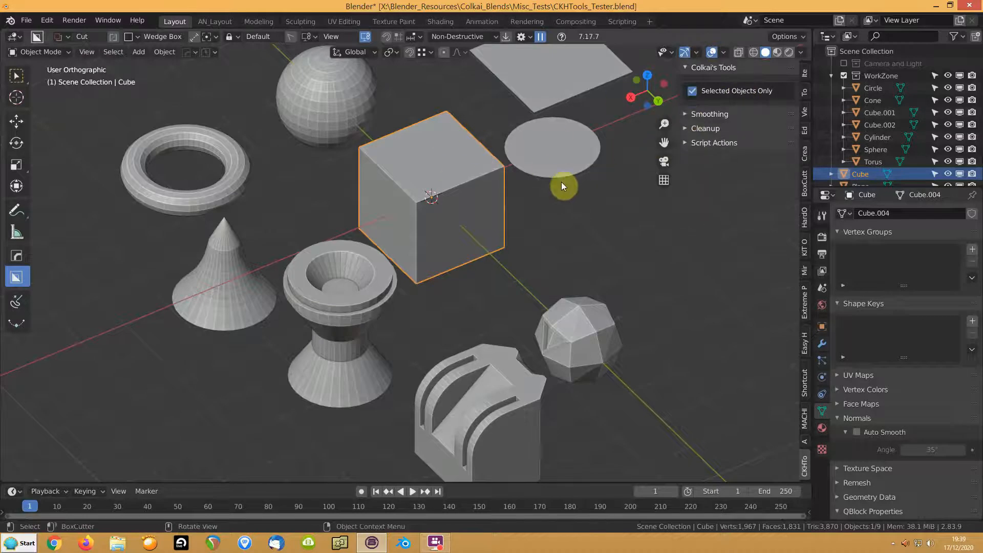
{"action": "middle_click_drag", "start_coordinate": [462, 232], "coordinate": [388, 280], "text": "shift"}
{"action": "middle_click_drag", "start_coordinate": [425, 234], "coordinate": [464, 262], "text": "ctrl"}
{"action": "scroll", "coordinate": [466, 262], "scroll_direction": "up", "scroll_amount": 2}
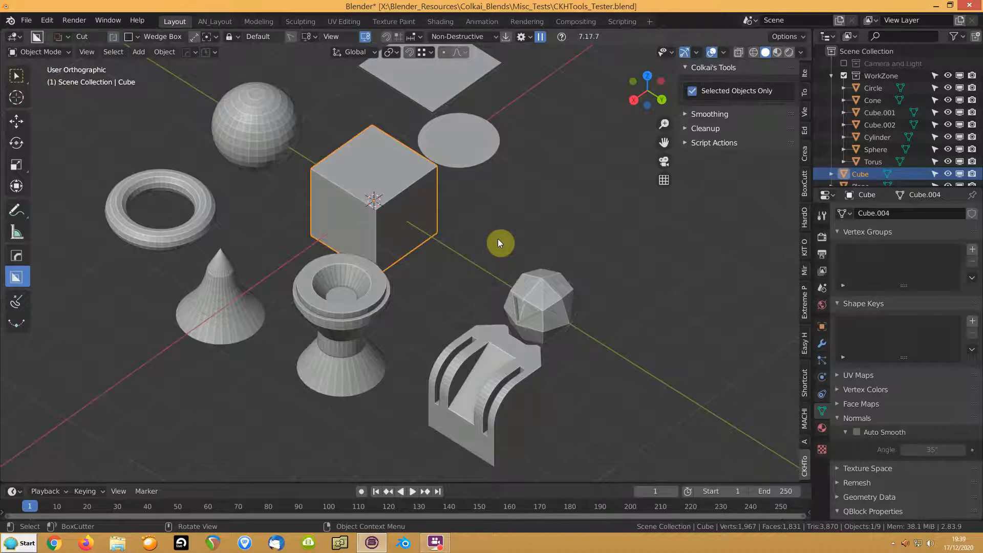
Examine the beveltxt, Inset Txt and InsetAndExtr text blocks in the Scripting workspace
{"action": "left_click", "coordinate": [615, 21]}
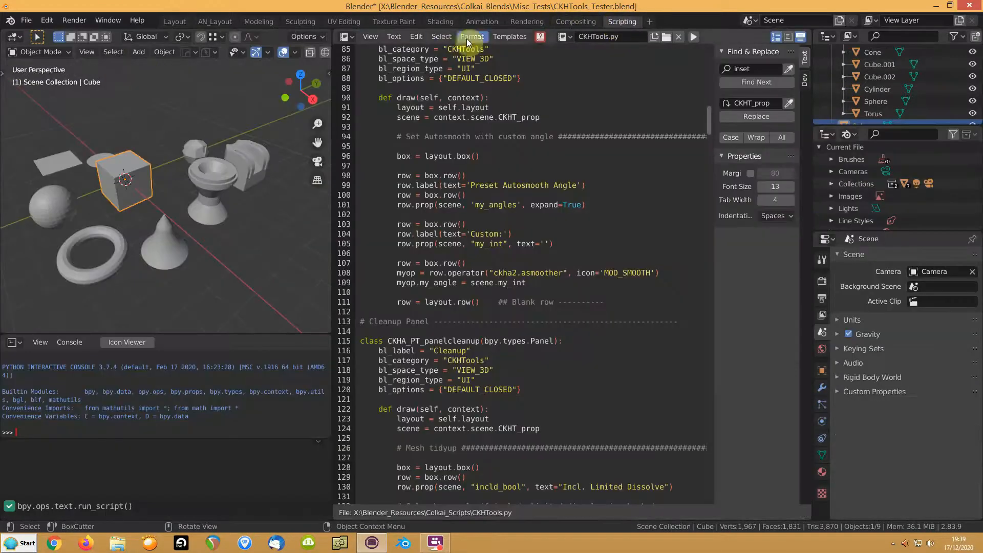
{"action": "left_click", "coordinate": [567, 37]}
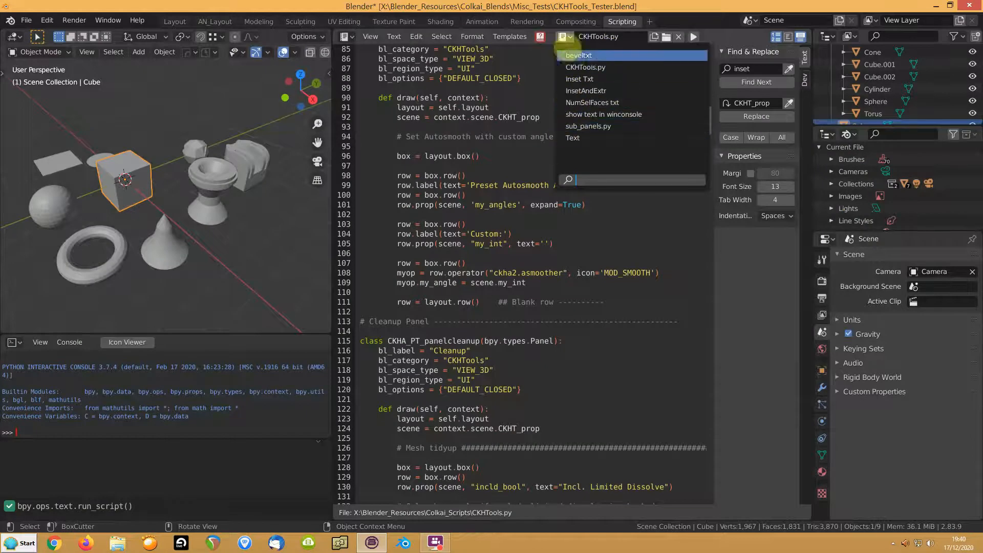
{"action": "left_click", "coordinate": [567, 55]}
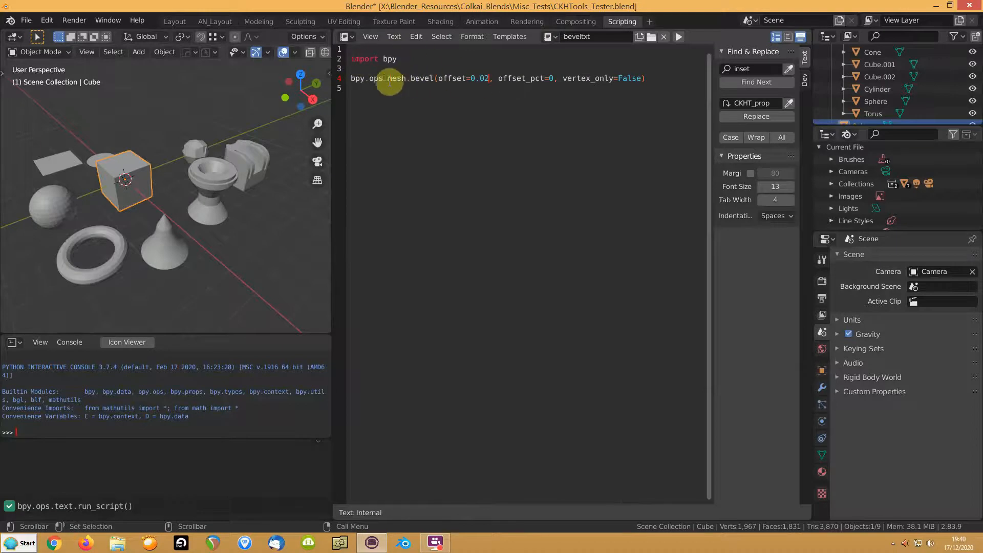
{"action": "left_click", "coordinate": [550, 37]}
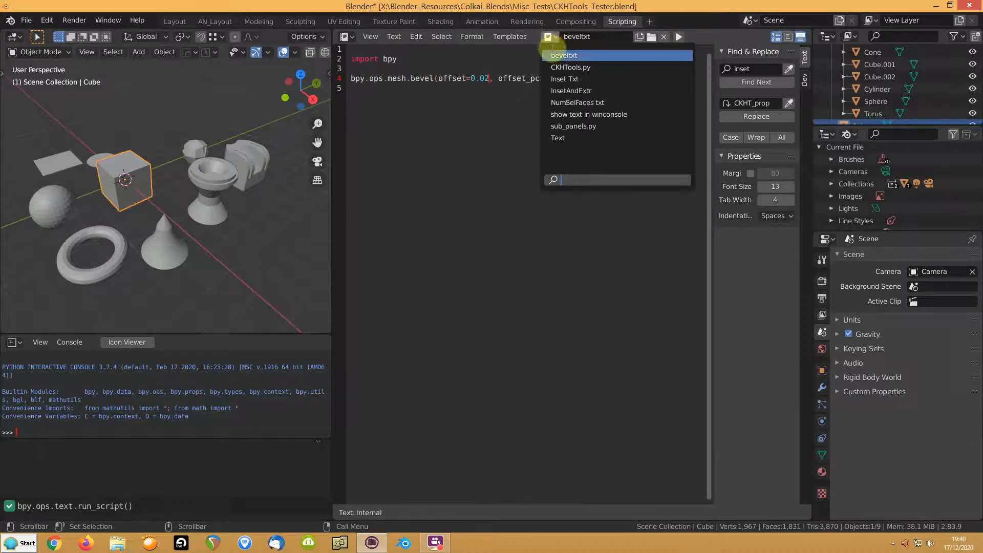
{"action": "left_click", "coordinate": [559, 79]}
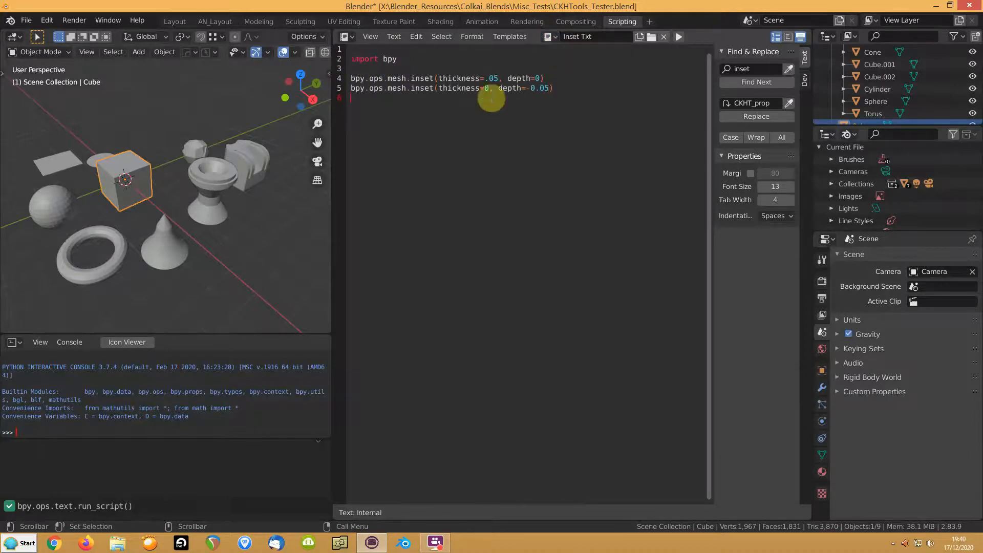
{"action": "left_click", "coordinate": [552, 37]}
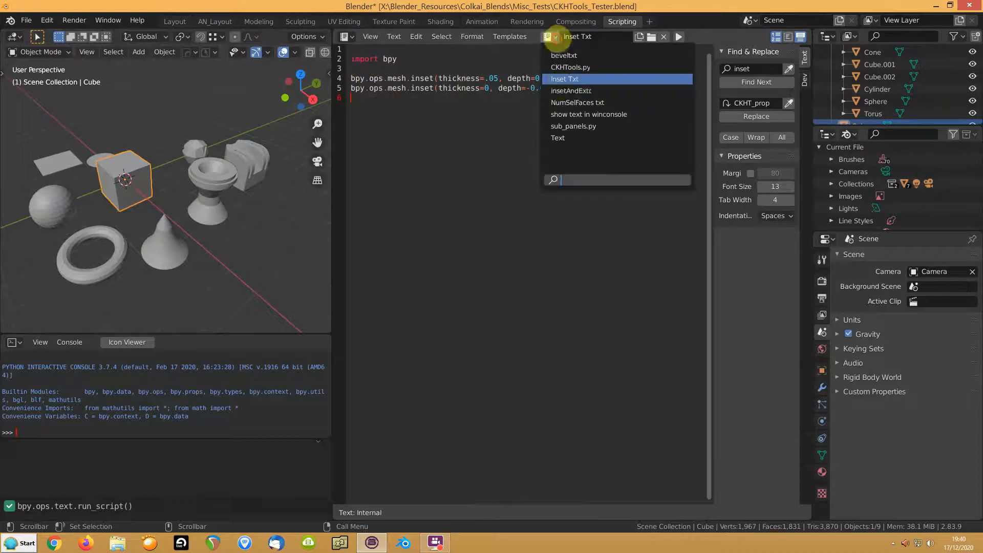
{"action": "left_click", "coordinate": [562, 92]}
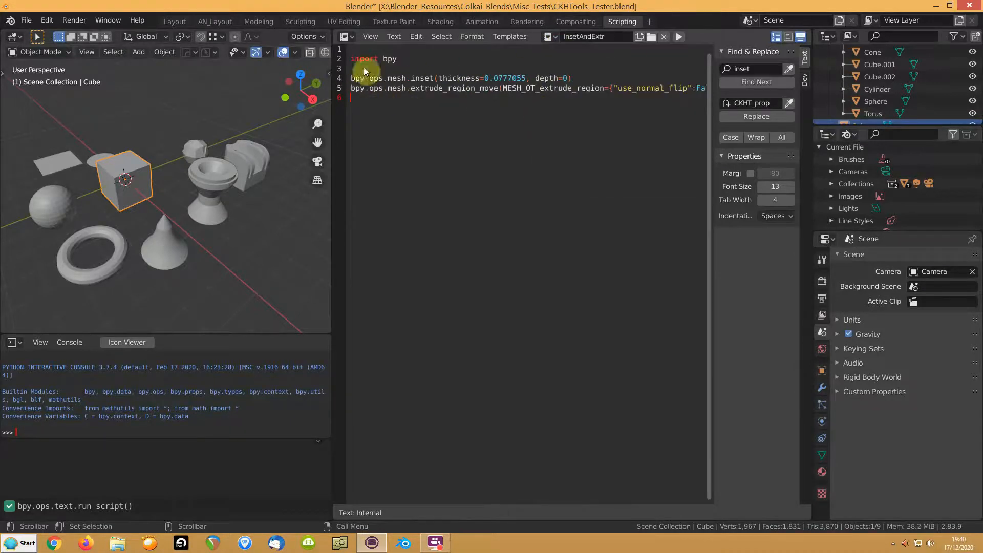
{"action": "left_click", "coordinate": [548, 37]}
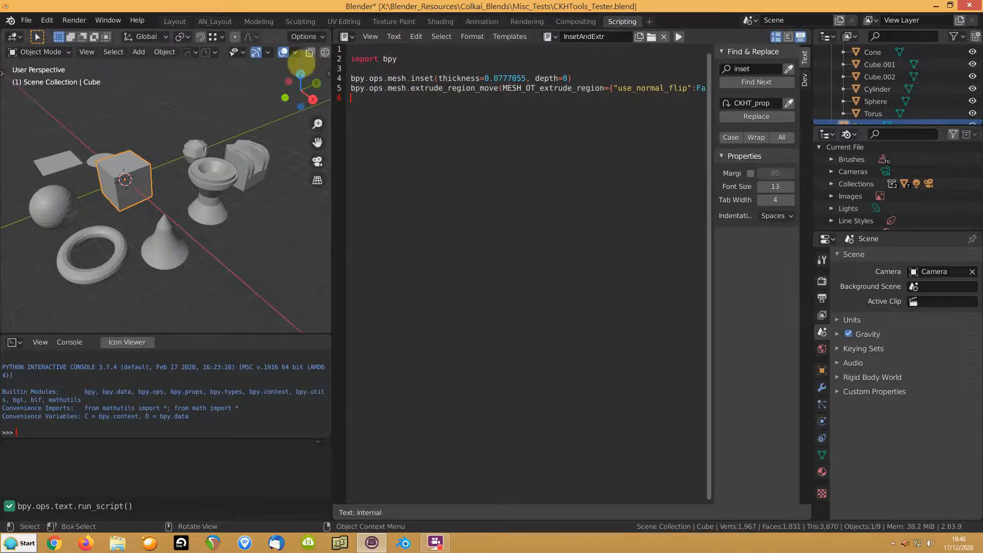
Return to the Layout workspace, expand the Script Actions section and deselect all objects
{"action": "left_click", "coordinate": [171, 22]}
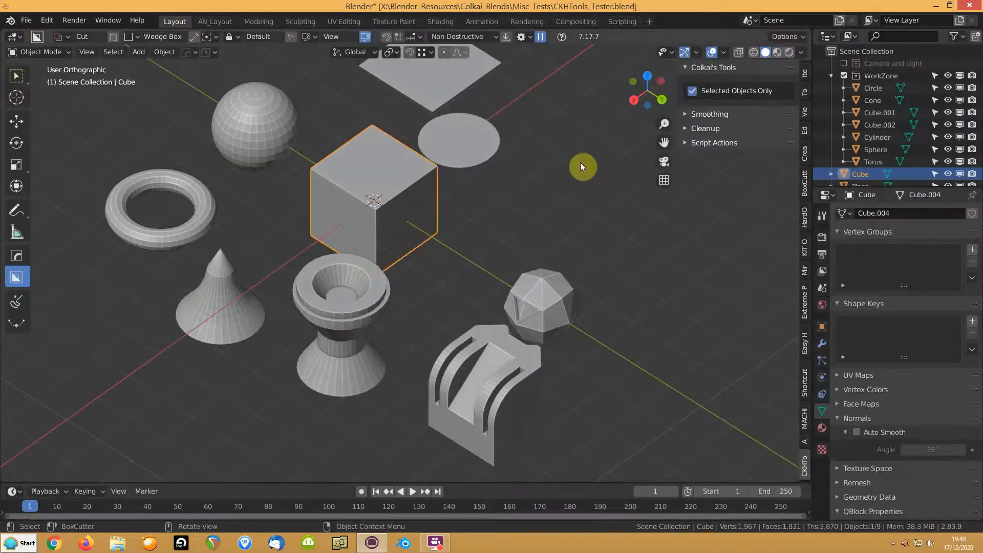
{"action": "left_click", "coordinate": [685, 143]}
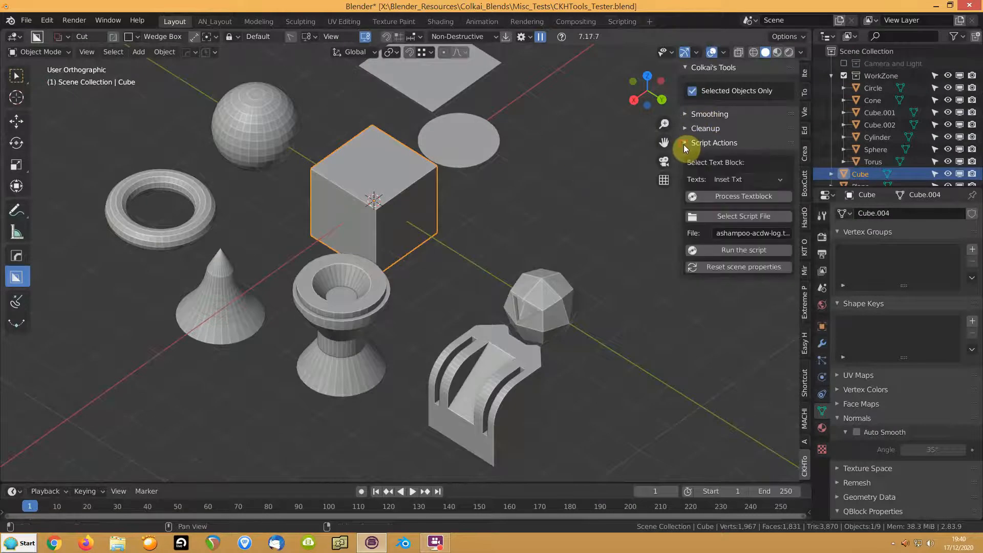
{"action": "left_click", "coordinate": [561, 201]}
{"action": "key", "text": "alt+p"}
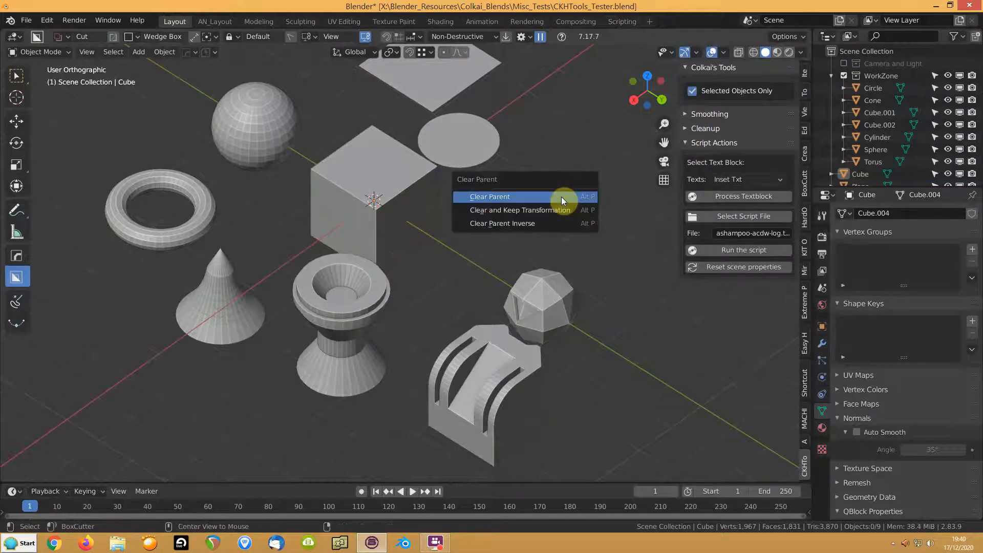
{"action": "left_click", "coordinate": [561, 197]}
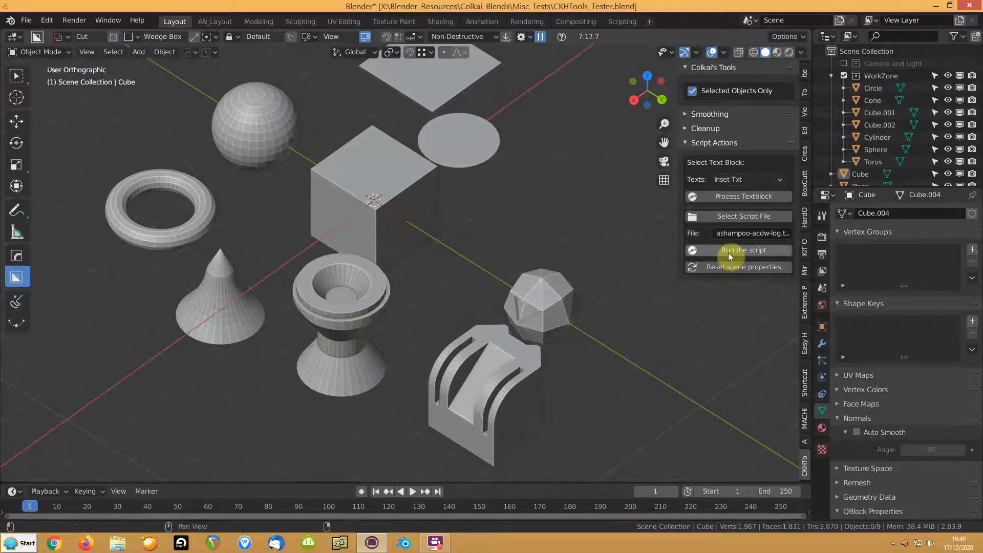
Add the Select Script File command to the Quick Favorites
{"action": "right_click", "coordinate": [728, 217]}
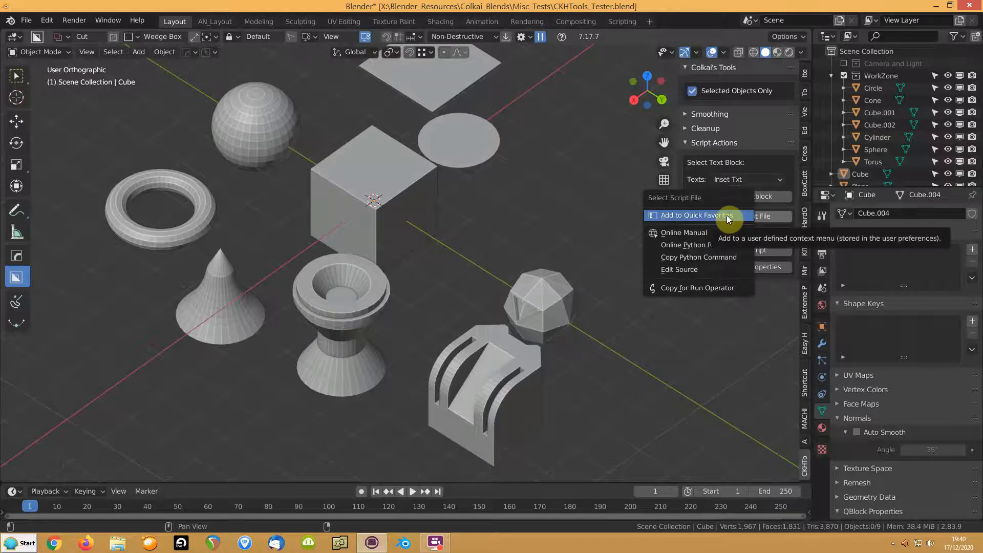
{"action": "left_click", "coordinate": [737, 215]}
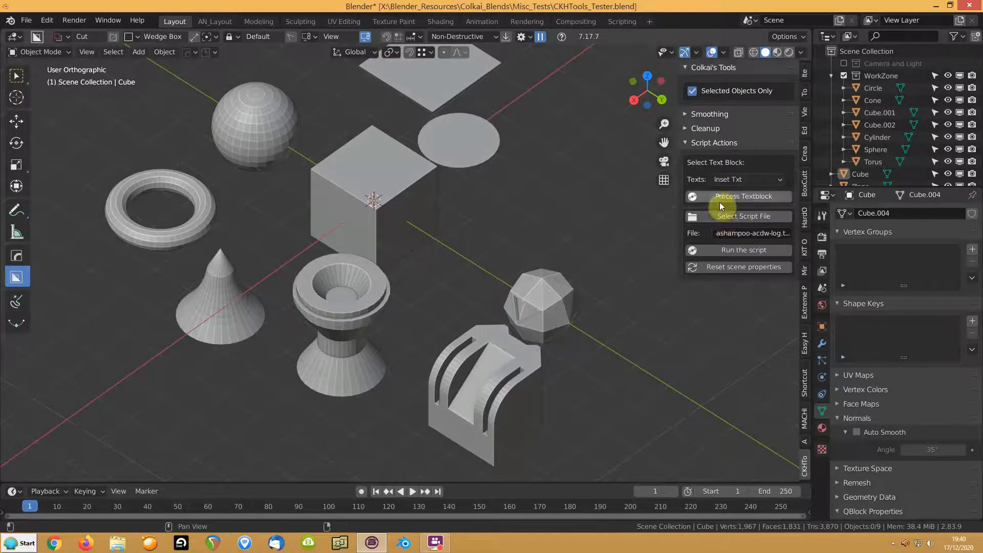
{"action": "right_click", "coordinate": [719, 216]}
{"action": "left_click", "coordinate": [729, 198]}
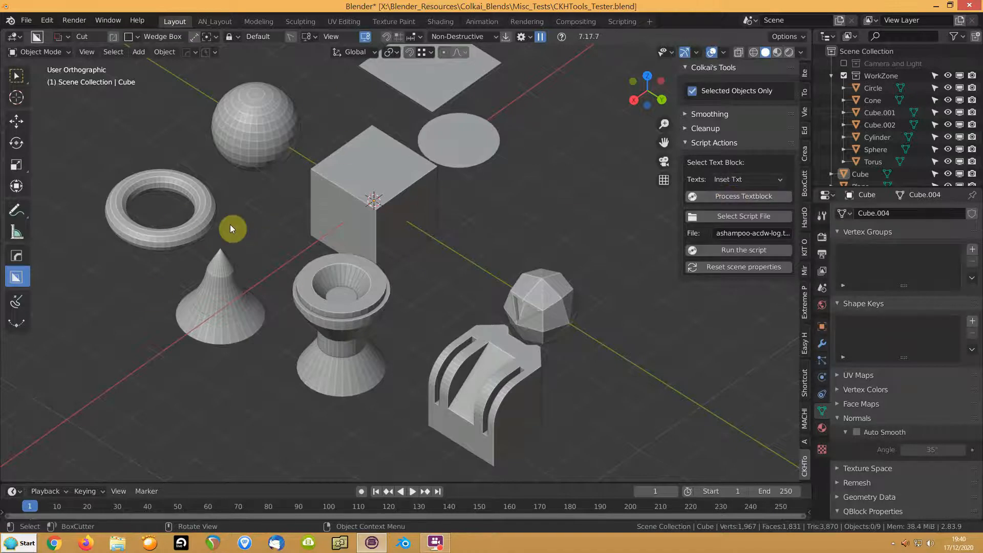
Show the Smoothing section instead of Script Actions, try the preset autosmooth angles and choose 89
{"action": "left_click", "coordinate": [686, 114]}
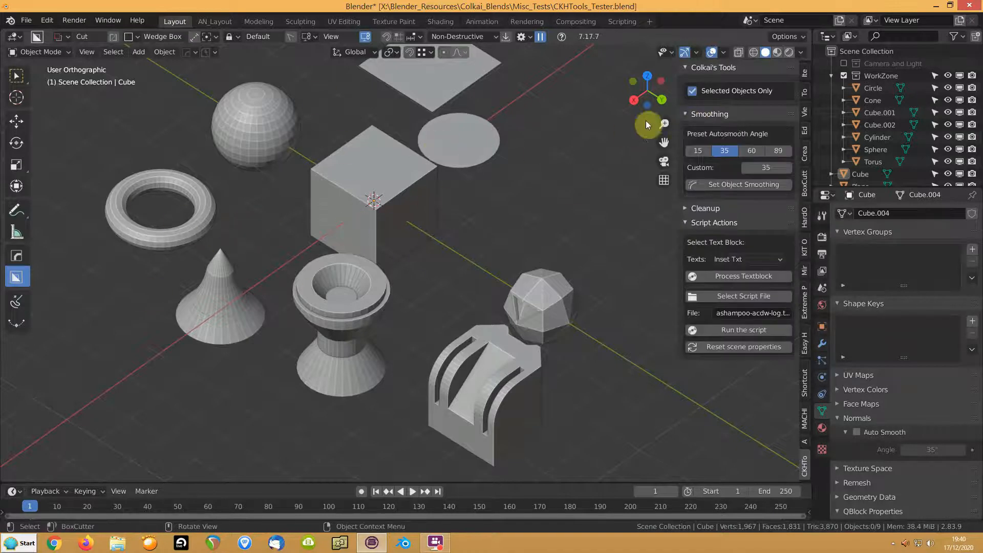
{"action": "left_click", "coordinate": [690, 222]}
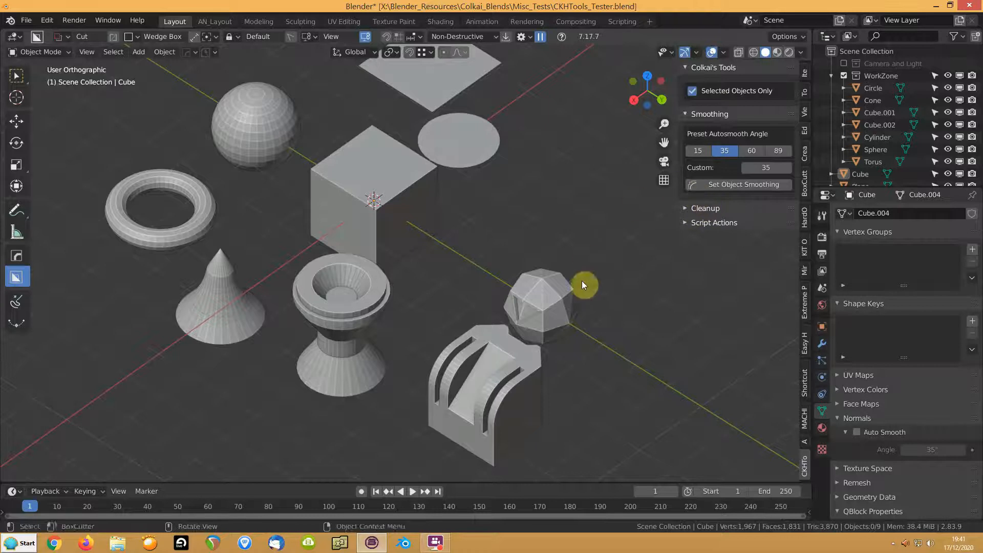
{"action": "left_click", "coordinate": [776, 152]}
{"action": "left_click", "coordinate": [753, 153]}
{"action": "left_click", "coordinate": [698, 151]}
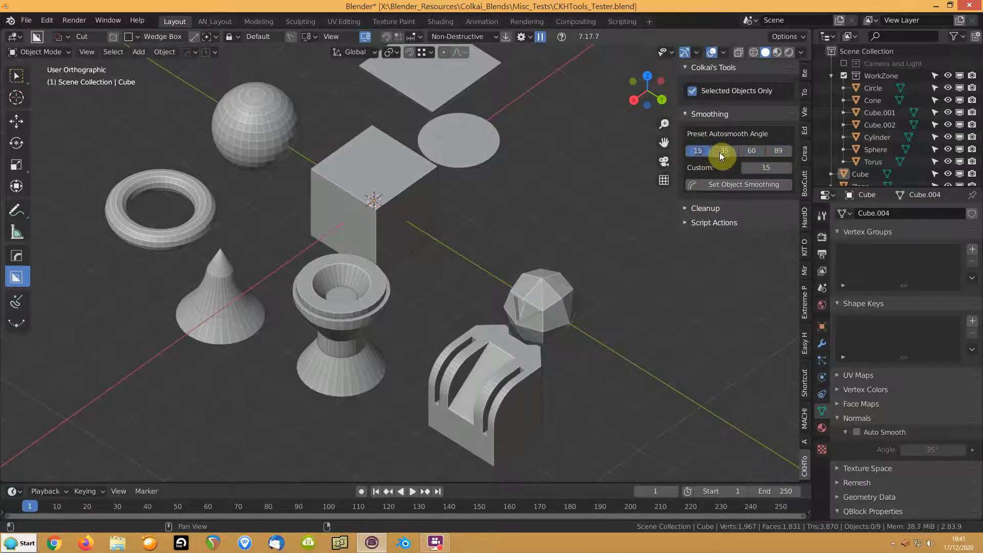
{"action": "left_click", "coordinate": [777, 151]}
Select the sphere and apply Set Object Smoothing to it at the 89 preset
{"action": "left_click", "coordinate": [268, 139]}
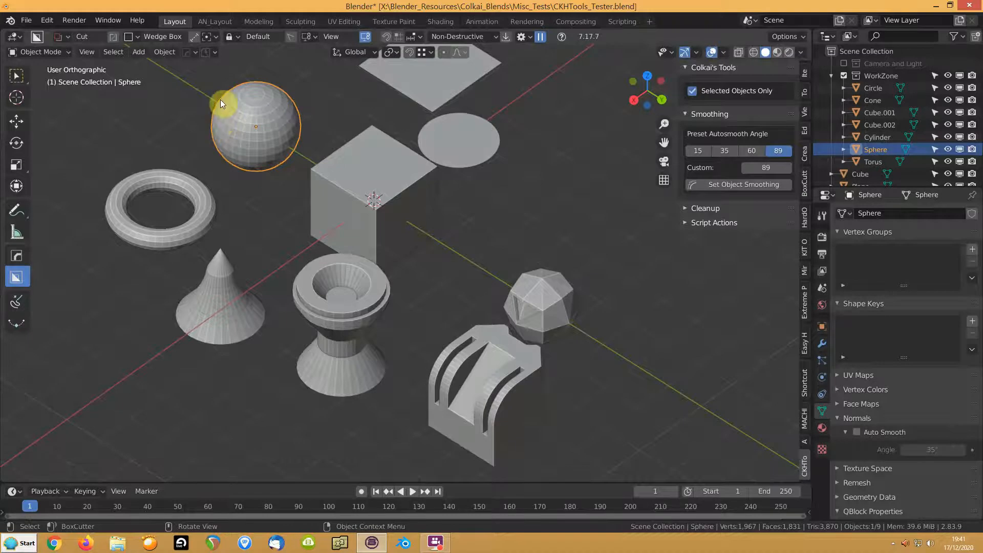
{"action": "right_click", "coordinate": [238, 108]}
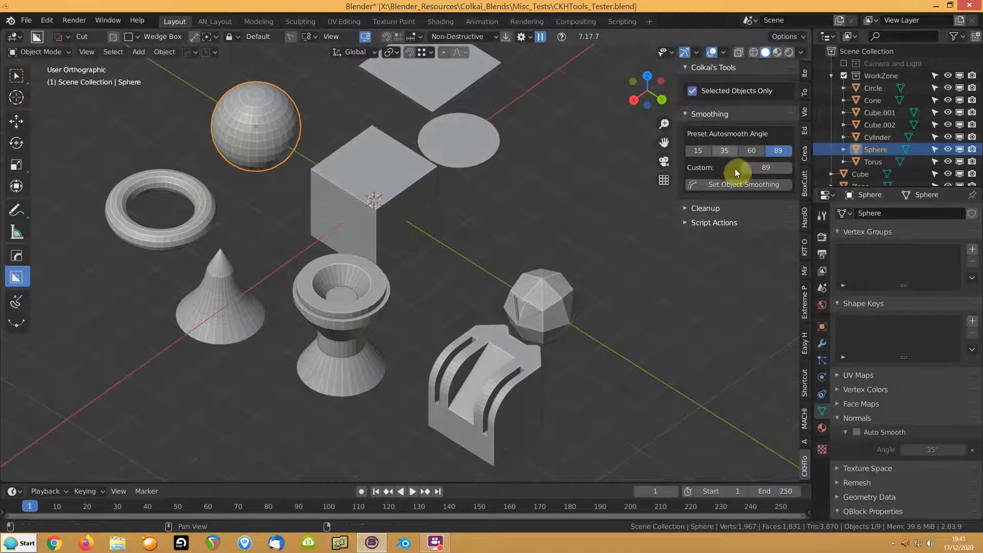
{"action": "left_click", "coordinate": [735, 186]}
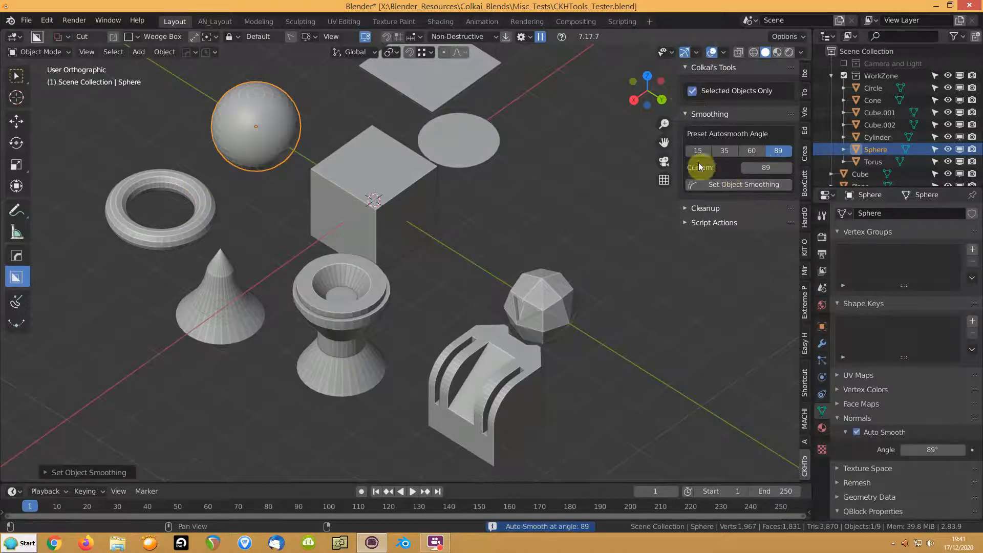
Set the custom autosmooth angle to 2 and apply it to the sphere
{"action": "left_click", "coordinate": [758, 172]}
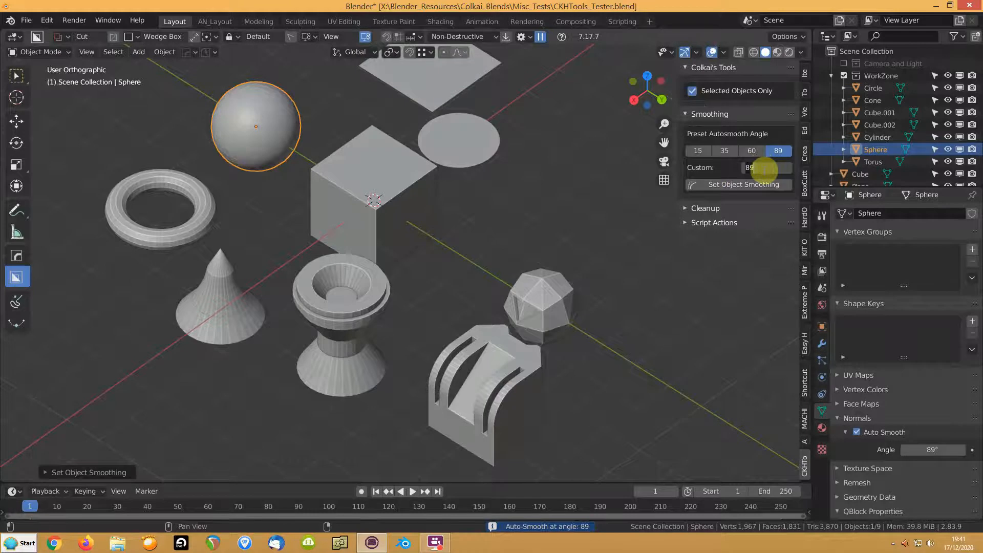
{"action": "type", "text": "2"}
{"action": "key", "text": "Return"}
{"action": "left_click", "coordinate": [736, 186]}
Turn off Selected Objects Only and apply object smoothing to all objects, first at 2 and finally at the 89 preset
{"action": "left_click", "coordinate": [693, 91]}
{"action": "left_click", "coordinate": [718, 183]}
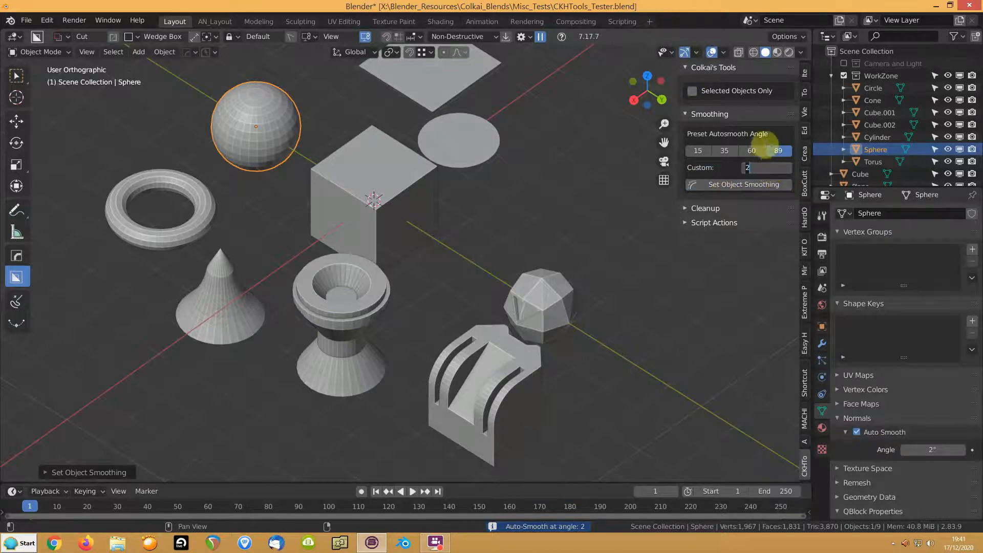
{"action": "left_click", "coordinate": [776, 148]}
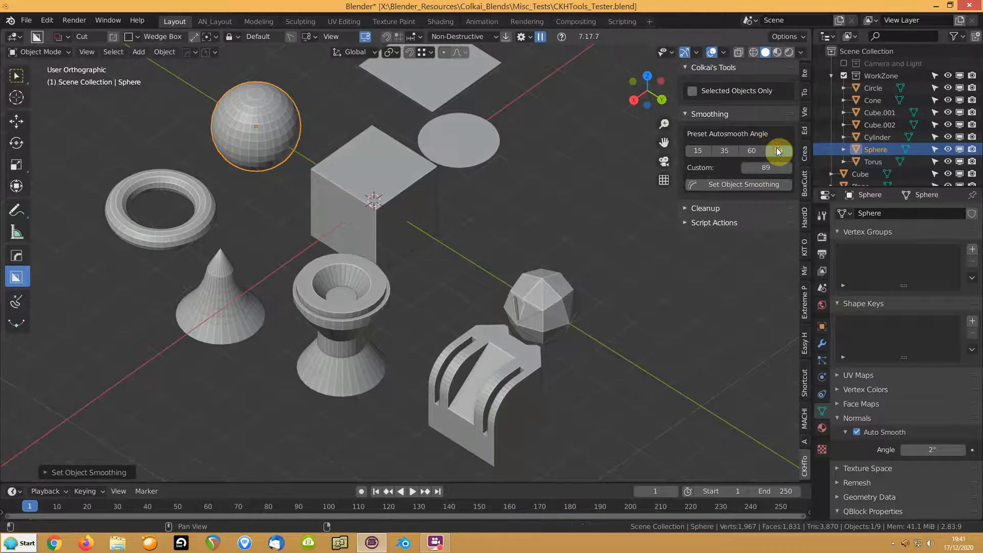
{"action": "left_click", "coordinate": [731, 185]}
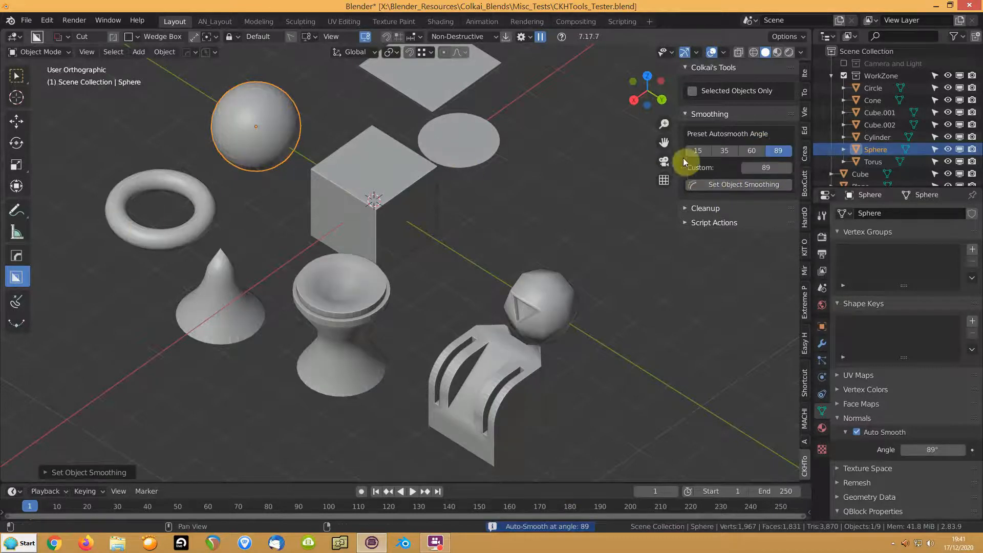
Set the custom autosmooth angle to 10 and apply object smoothing to all objects
{"action": "left_click", "coordinate": [719, 151]}
{"action": "left_click", "coordinate": [760, 167]}
{"action": "type", "text": "10"}
{"action": "key", "text": "Return"}
{"action": "left_click", "coordinate": [756, 184]}
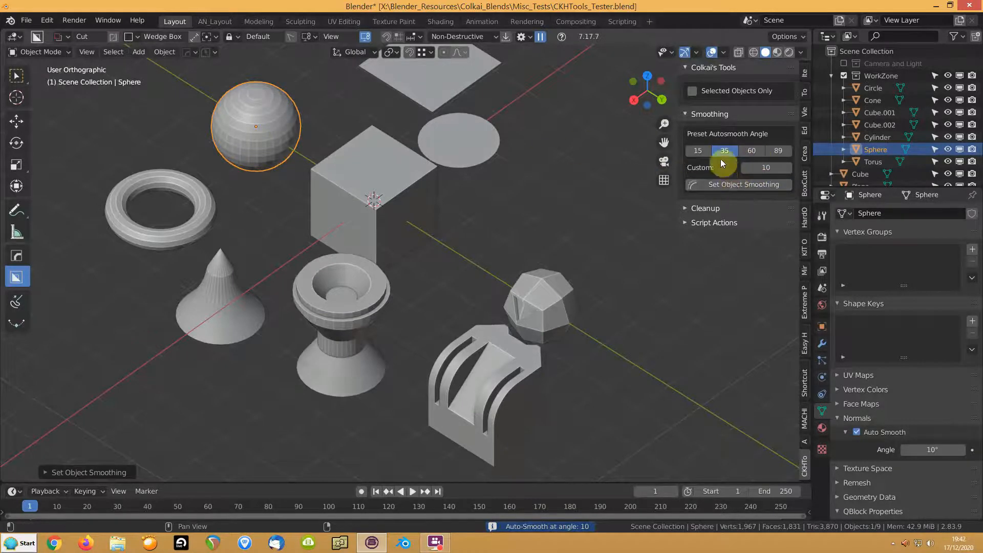
Apply object smoothing to all objects at the 35 preset and again with a custom angle of 28
{"action": "left_click", "coordinate": [720, 151]}
{"action": "left_click", "coordinate": [722, 184]}
{"action": "mouse_move", "coordinate": [362, 235]}
{"action": "middle_mouse_down"}
{"action": "mouse_move", "coordinate": [361, 223]}
{"action": "mouse_move", "coordinate": [339, 235]}
{"action": "mouse_move", "coordinate": [342, 244]}
{"action": "middle_mouse_up"}
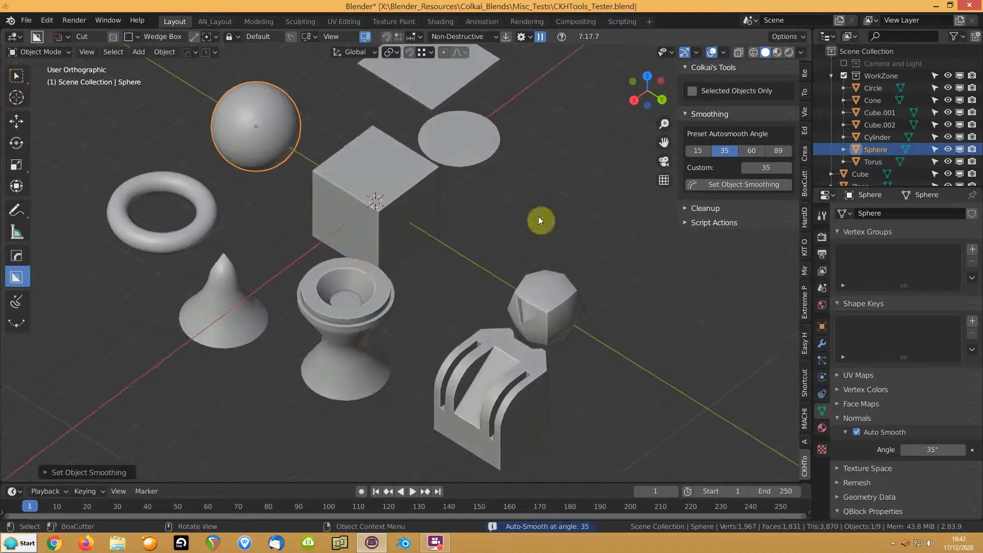
{"action": "left_click_drag", "start_coordinate": [767, 167], "coordinate": [771, 170]}
{"action": "left_click", "coordinate": [746, 184]}
{"action": "middle_click_drag", "start_coordinate": [413, 243], "coordinate": [303, 219]}
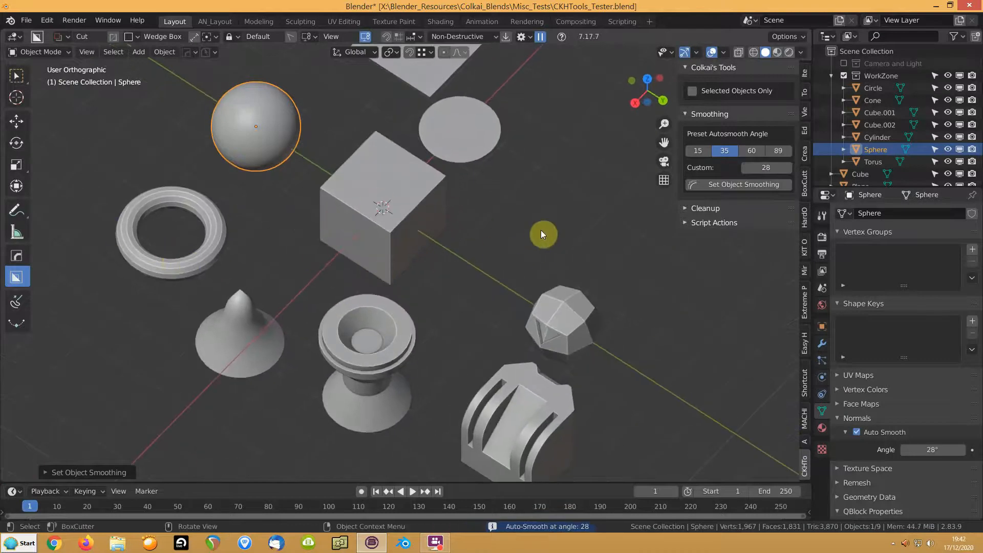
Turn on Selected Objects Only and show the Cleanup section instead of Smoothing
{"action": "left_click", "coordinate": [693, 91]}
{"action": "left_click", "coordinate": [685, 114]}
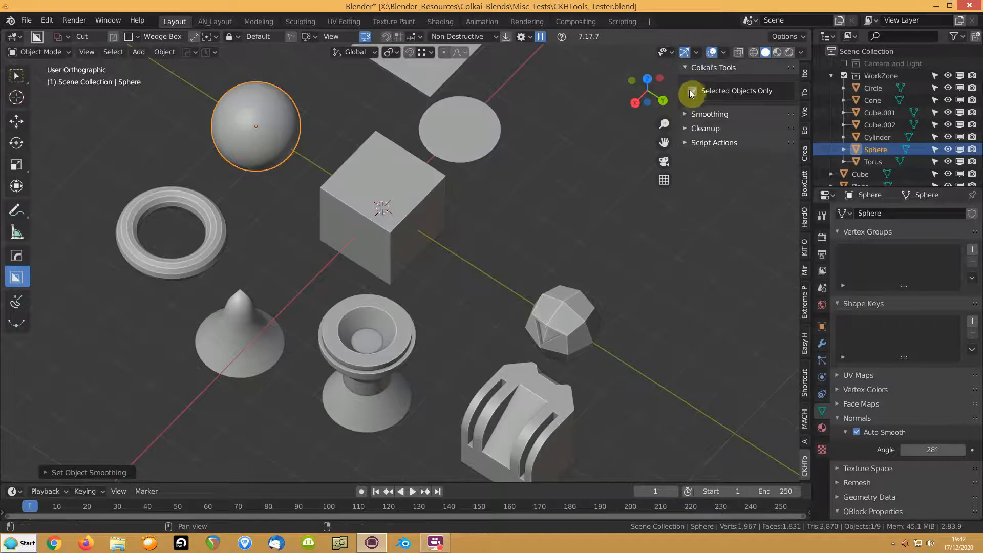
{"action": "left_click", "coordinate": [685, 128]}
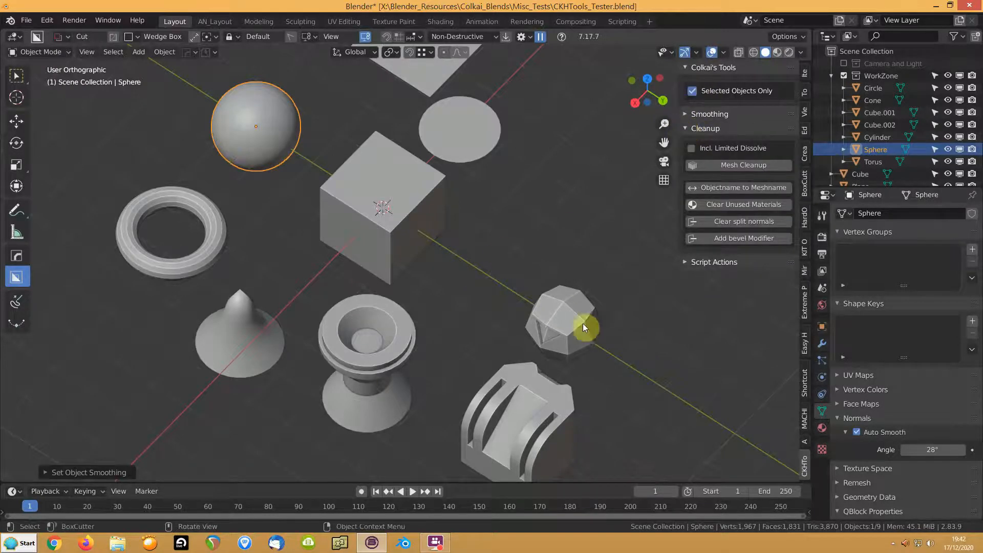
Turn on the Wireframe overlay so the mesh edges of all objects are drawn in the viewport
{"action": "left_click", "coordinate": [723, 52]}
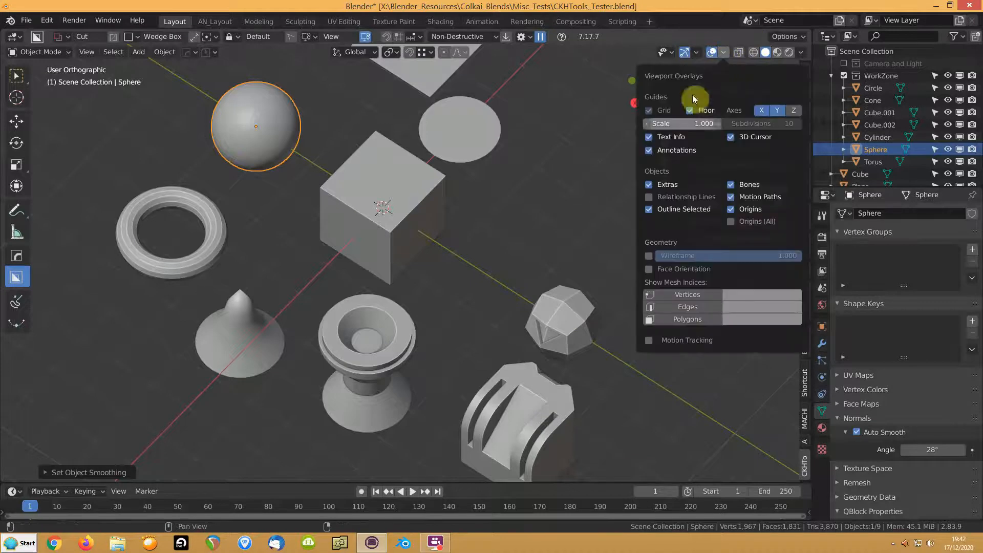
{"action": "left_click", "coordinate": [648, 256]}
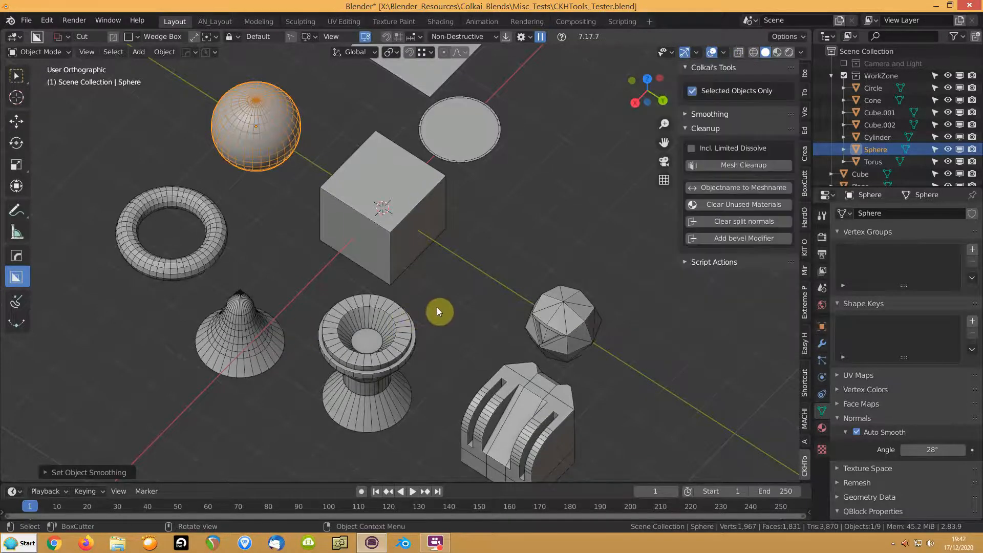
{"action": "middle_click_drag", "start_coordinate": [504, 294], "coordinate": [472, 275], "text": "shift"}
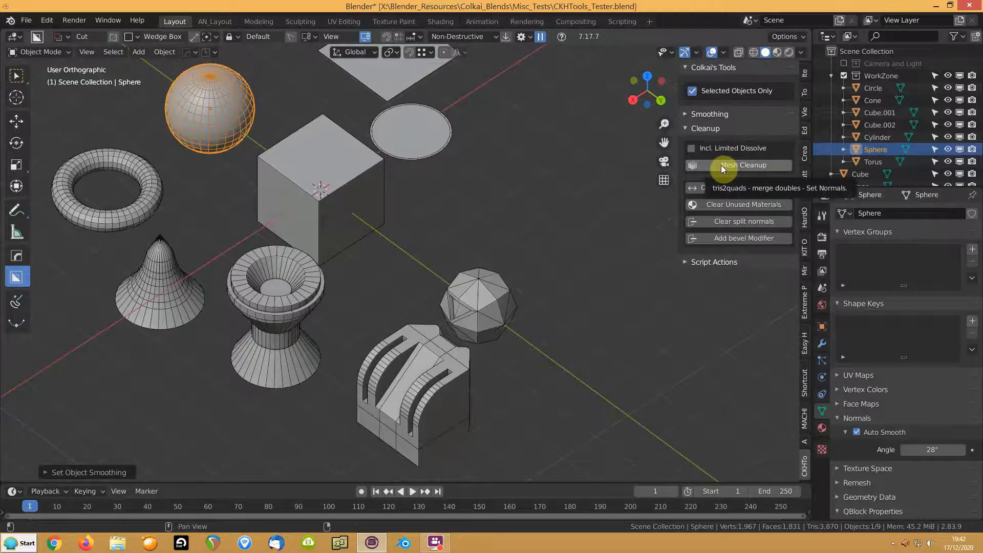
Try Mesh Cleanup without limited dissolve on the faceted ball (Cube.001) and undo it
{"action": "left_click", "coordinate": [480, 310]}
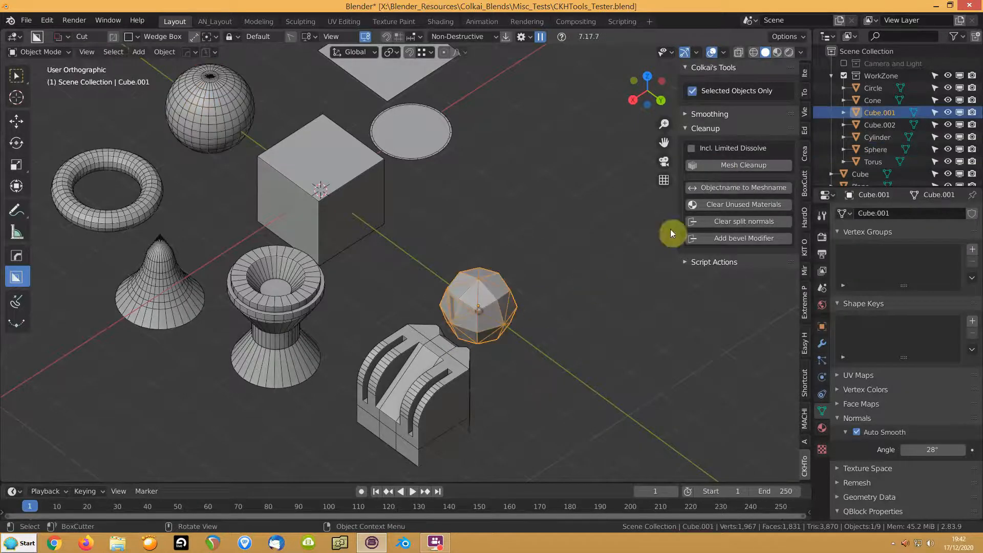
{"action": "left_click", "coordinate": [739, 165]}
{"action": "mouse_move", "coordinate": [502, 306]}
{"action": "middle_mouse_down"}
{"action": "mouse_move", "coordinate": [526, 318]}
{"action": "mouse_move", "coordinate": [555, 301]}
{"action": "mouse_move", "coordinate": [496, 299]}
{"action": "middle_mouse_up"}
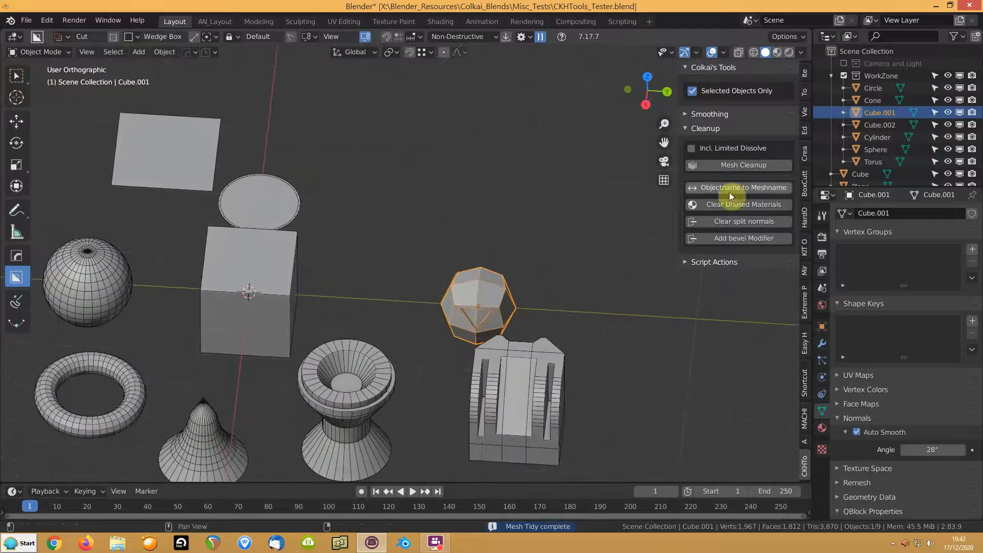
{"action": "key", "text": "ctrl+z"}
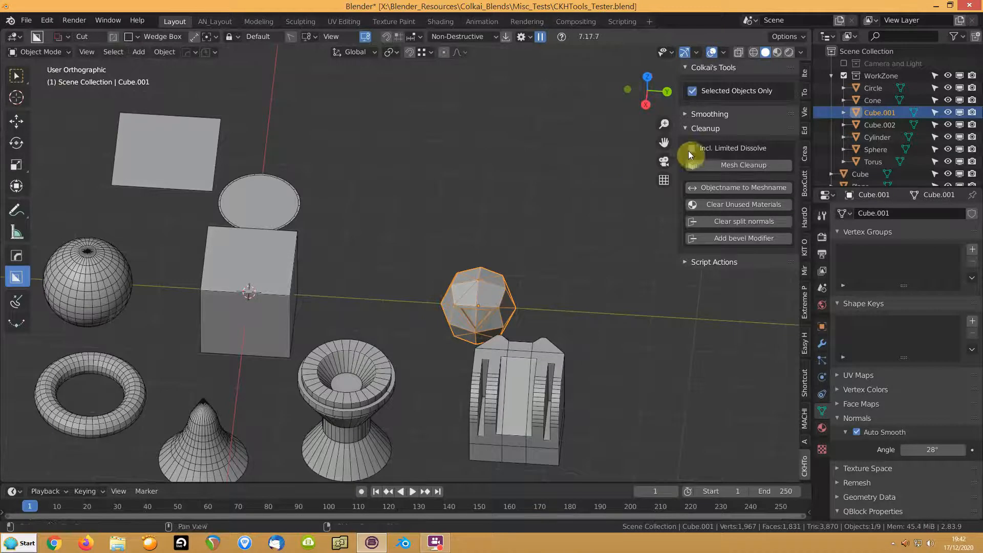
Select the Cylinder object and run Mesh Cleanup on it without limited dissolve
{"action": "left_click", "coordinate": [372, 391]}
{"action": "middle_click_drag", "start_coordinate": [394, 342], "coordinate": [450, 241], "text": "shift"}
{"action": "scroll", "coordinate": [402, 326], "scroll_direction": "up", "scroll_amount": 2}
{"action": "scroll", "coordinate": [402, 325], "scroll_direction": "up", "scroll_amount": 1}
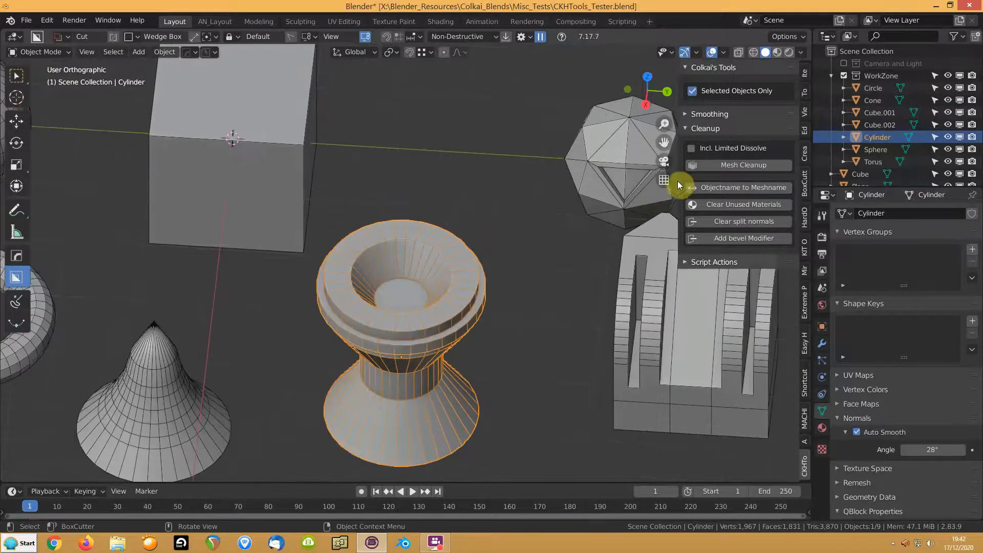
{"action": "left_click", "coordinate": [714, 167]}
Add a loop cut around the cylinder's upper tapered section in Edit Mode and rip that edge loop apart in place
{"action": "middle_click_drag", "start_coordinate": [417, 348], "coordinate": [356, 325]}
{"action": "key", "text": "Tab"}
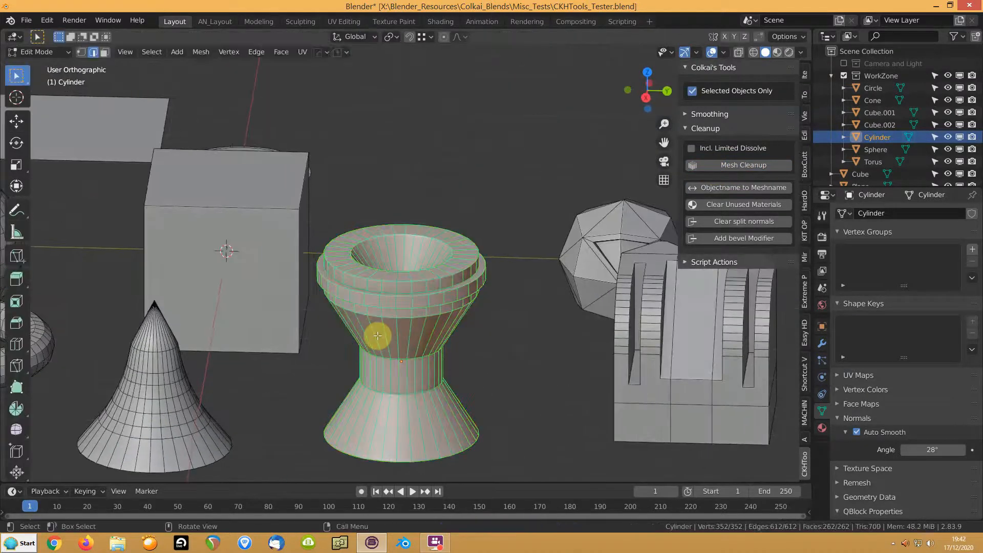
{"action": "key", "text": "ctrl+r"}
{"action": "left_click", "coordinate": [377, 335]}
{"action": "left_click", "coordinate": [378, 335]}
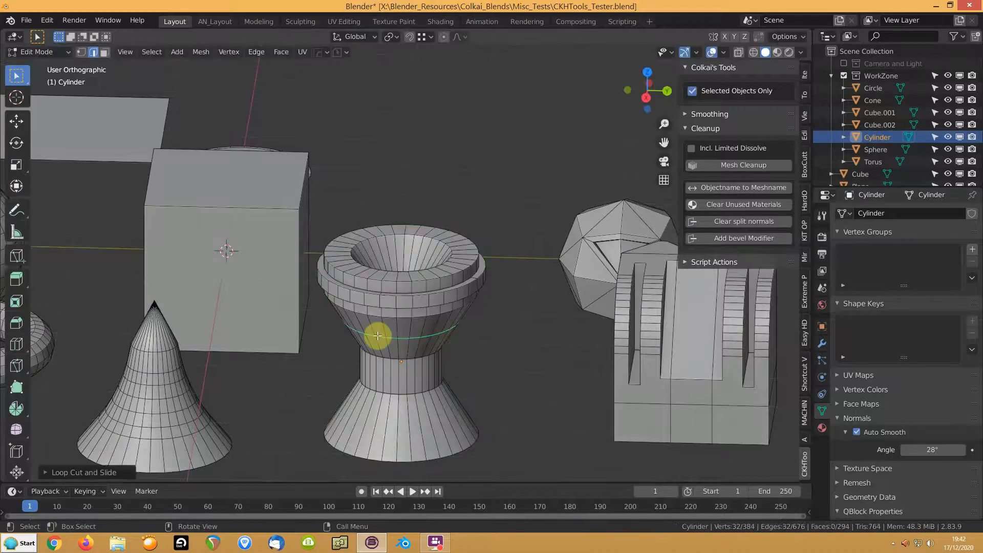
{"action": "key", "text": "v"}
{"action": "left_click", "coordinate": [379, 347]}
{"action": "key", "text": "Tab"}
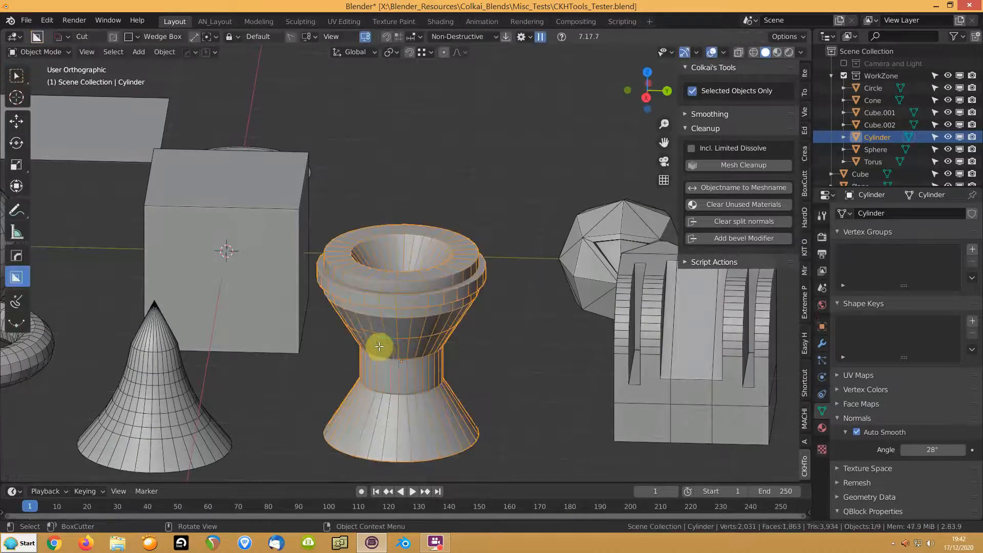
Run Mesh Cleanup on the cylinder and check the ripped edge loop in Edit Mode with a trial move that is not kept
{"action": "left_click", "coordinate": [725, 166]}
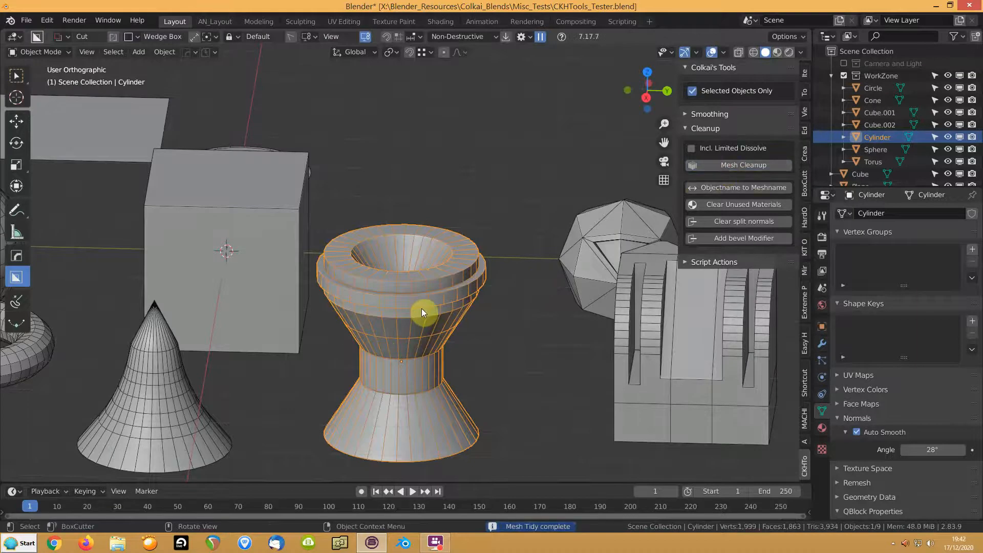
{"action": "key", "text": "Tab"}
{"action": "left_click", "coordinate": [404, 338], "text": "alt"}
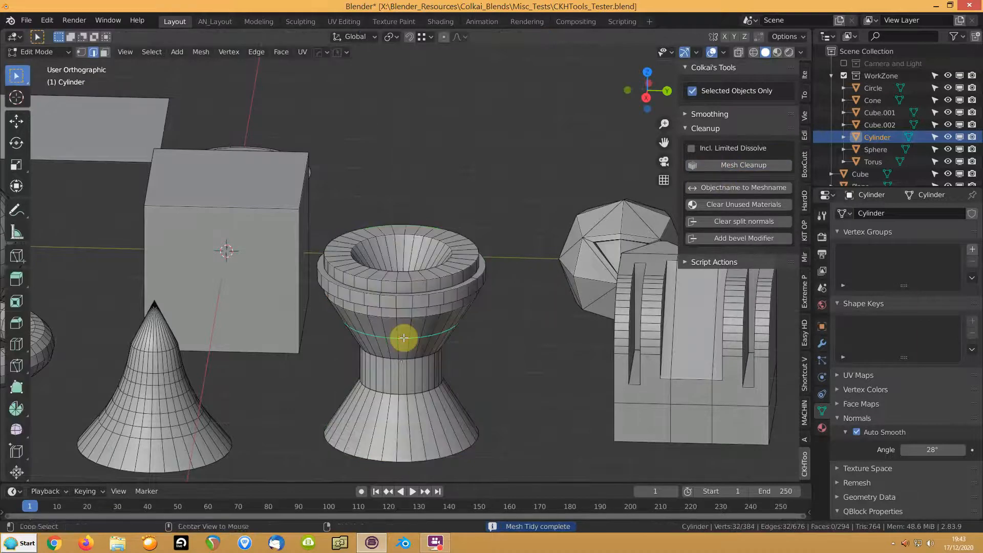
{"action": "key", "text": "g"}
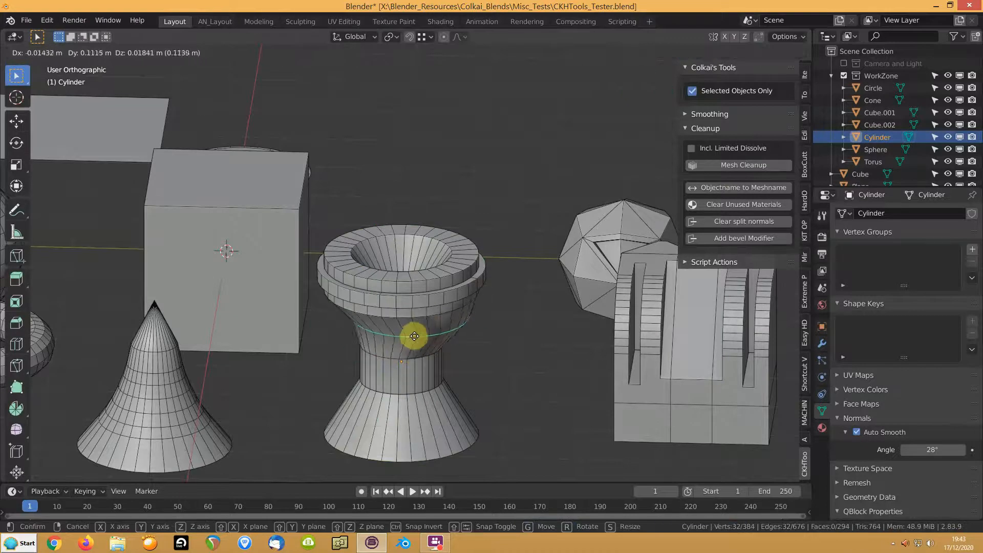
{"action": "left_click", "coordinate": [413, 337]}
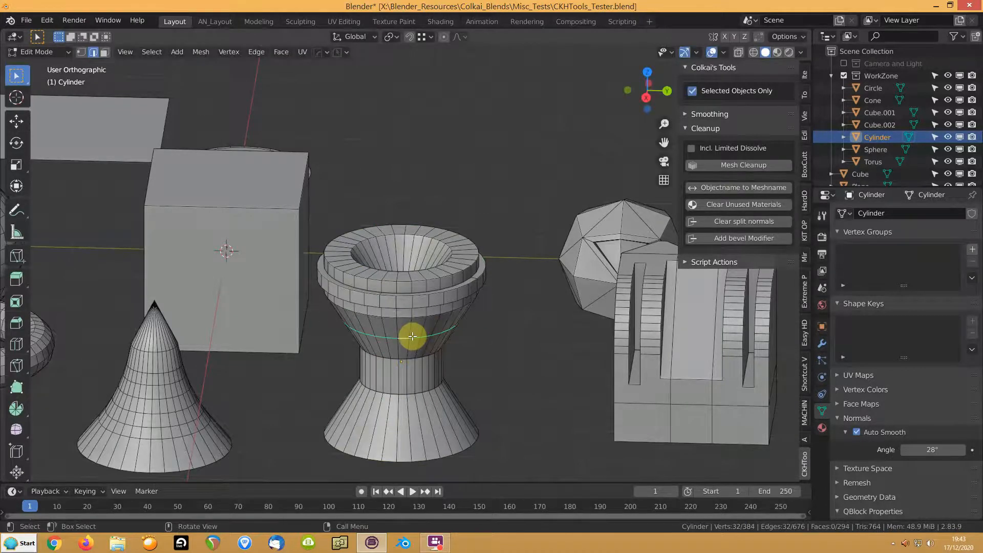
{"action": "key", "text": "ctrl+shift+p"}
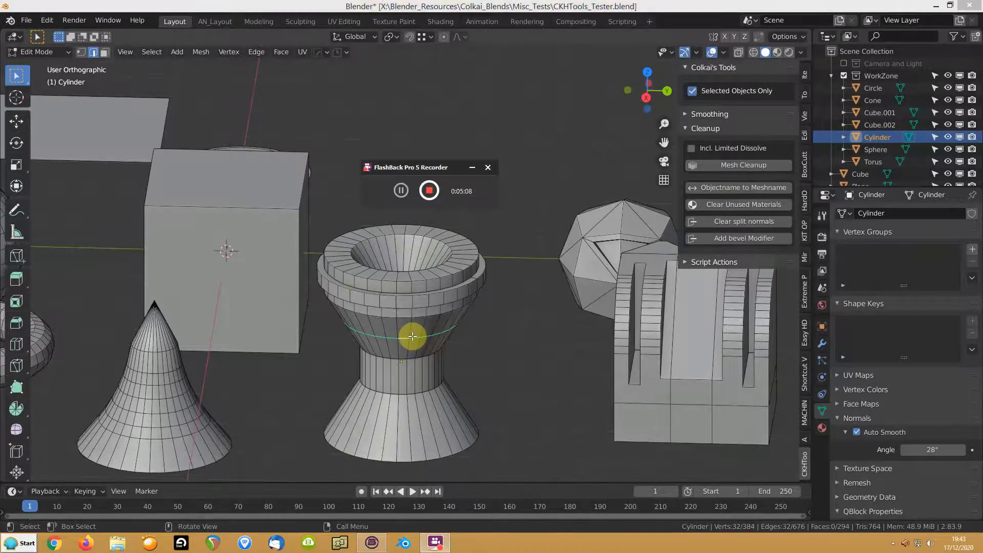
{"action": "key", "text": "Tab"}
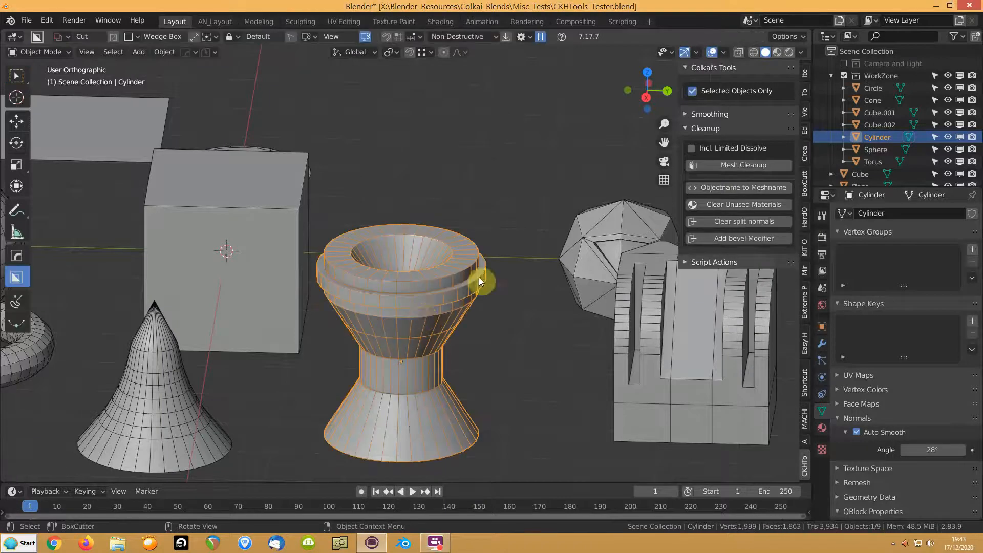
Enable Incl. Limited Dissolve and run Mesh Cleanup on the cylinder with a dissolve angle of 1.00
{"action": "middle_click_drag", "start_coordinate": [450, 278], "coordinate": [469, 318]}
{"action": "left_click", "coordinate": [692, 148]}
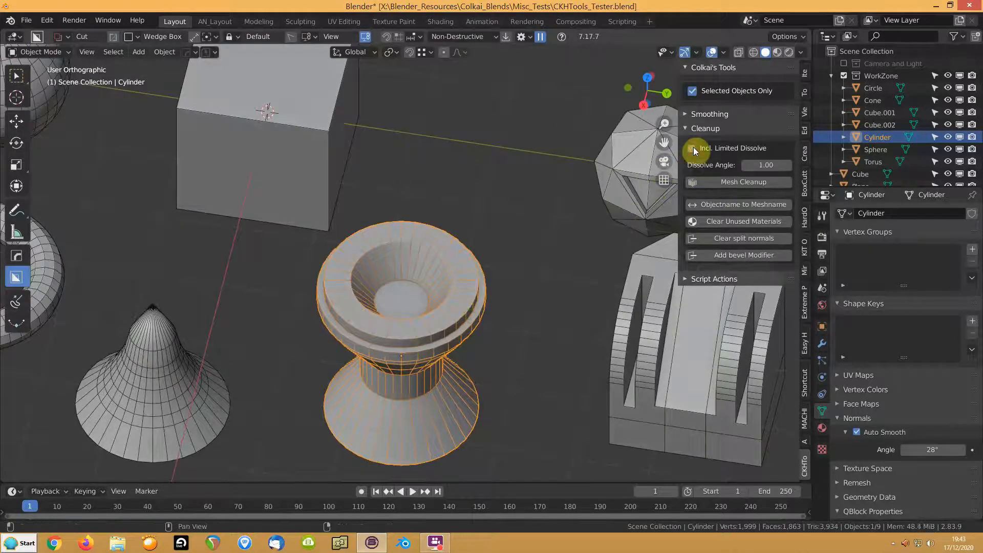
{"action": "left_click", "coordinate": [737, 180]}
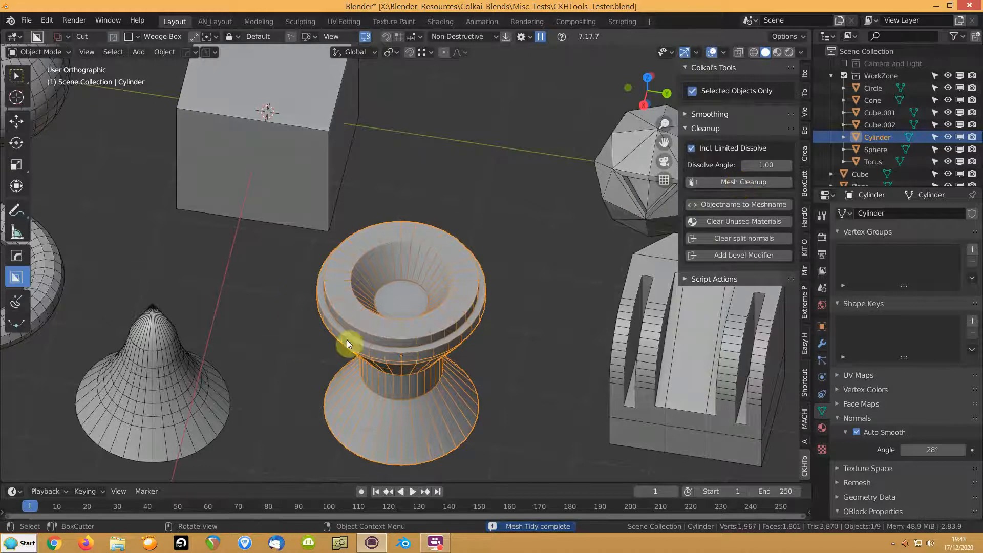
{"action": "middle_click_drag", "start_coordinate": [327, 362], "coordinate": [340, 313]}
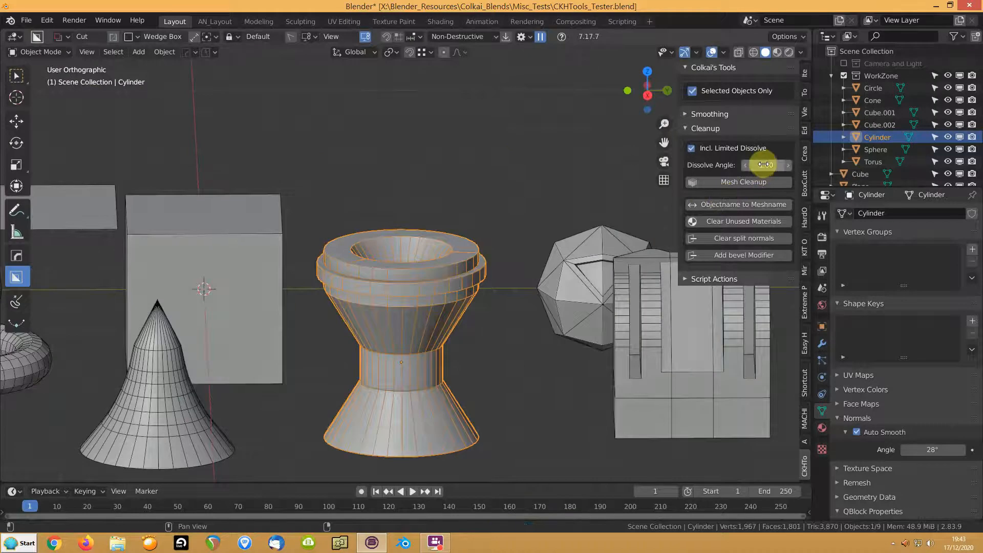
Run Mesh Cleanup on the cylinder with the dissolve angle raised to 13.36 and again at 15.58
{"action": "left_click", "coordinate": [764, 165]}
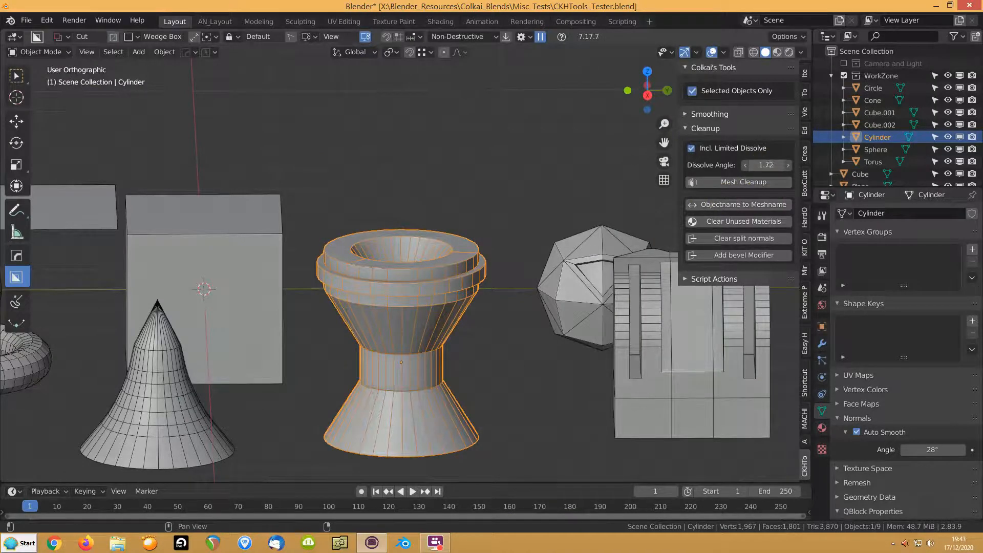
{"action": "left_click_drag", "start_coordinate": [764, 165], "coordinate": [751, 165]}
{"action": "left_click", "coordinate": [753, 176]}
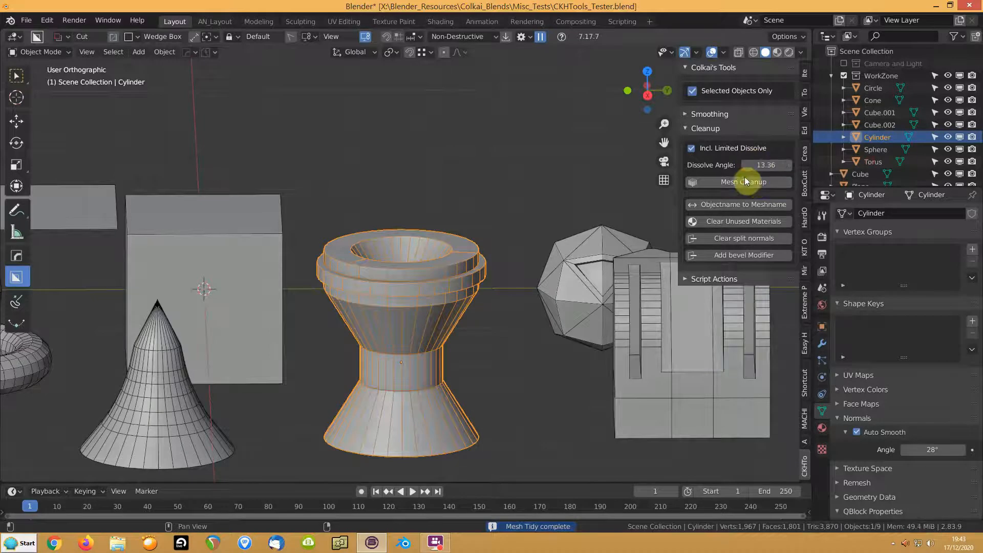
{"action": "left_click", "coordinate": [748, 182]}
{"action": "middle_click_drag", "start_coordinate": [613, 230], "coordinate": [374, 333]}
{"action": "left_click", "coordinate": [737, 183]}
{"action": "left_click_drag", "start_coordinate": [755, 164], "coordinate": [763, 164]}
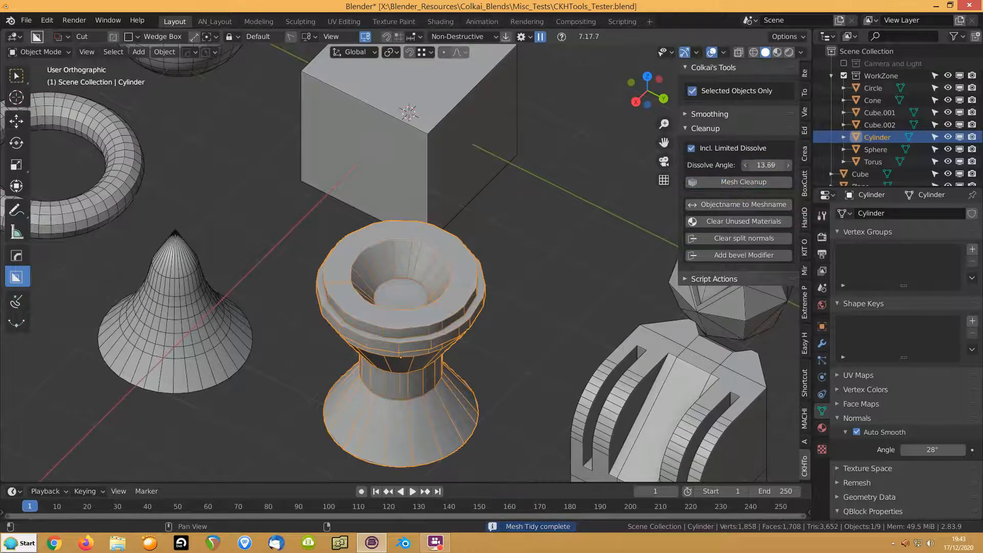
{"action": "left_click", "coordinate": [746, 182]}
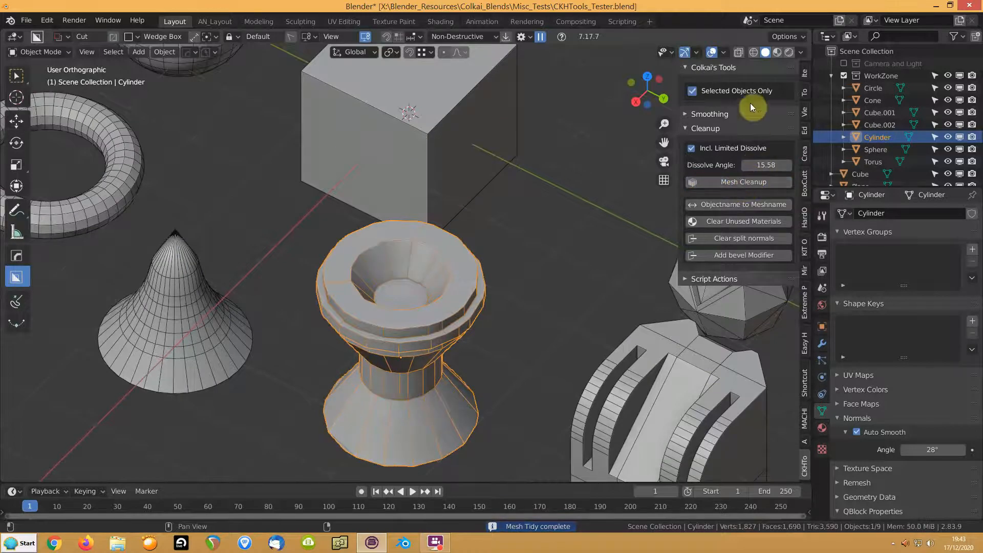
Turn off Selected Objects Only and run Mesh Cleanup with limited dissolve on all objects
{"action": "left_click", "coordinate": [694, 93]}
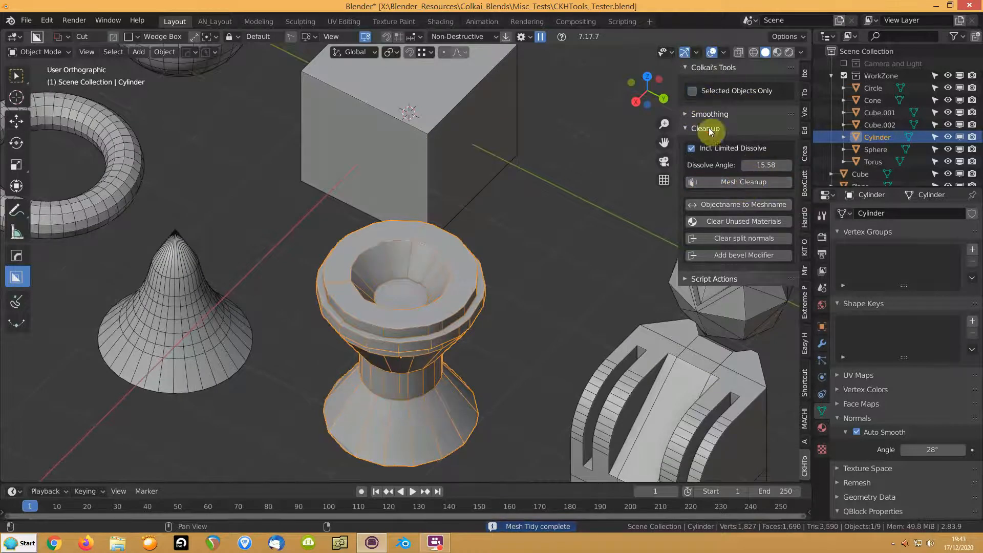
{"action": "left_click", "coordinate": [728, 185]}
{"action": "scroll", "coordinate": [301, 288], "scroll_direction": "down", "scroll_amount": 3}
{"action": "middle_click_drag", "start_coordinate": [311, 284], "coordinate": [301, 275]}
Undo the cleanup of all objects and the cylinder's limited dissolve cleanups
{"action": "key", "text": "ctrl+z"}
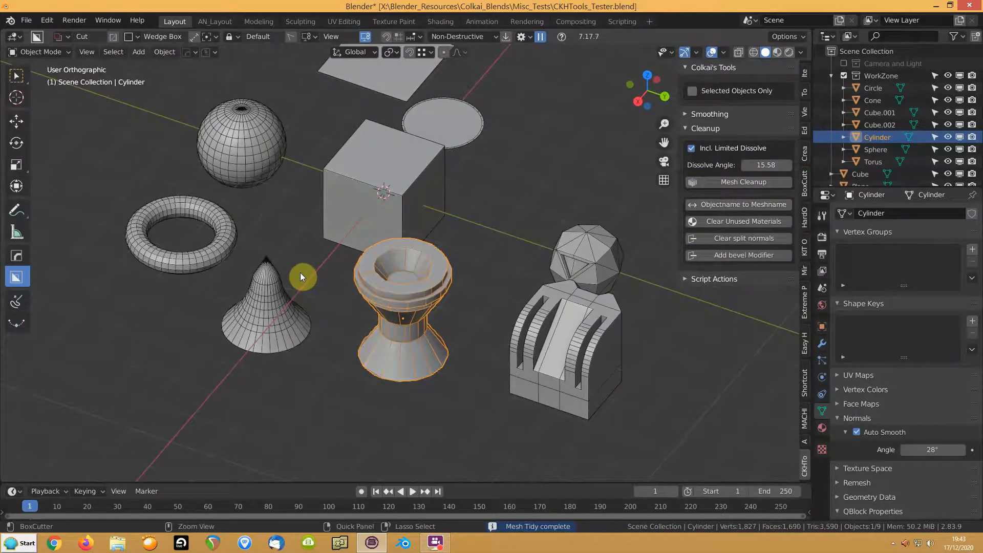
{"action": "key", "text": "ctrl+z"}
{"action": "key", "text": "ctrl+z"}
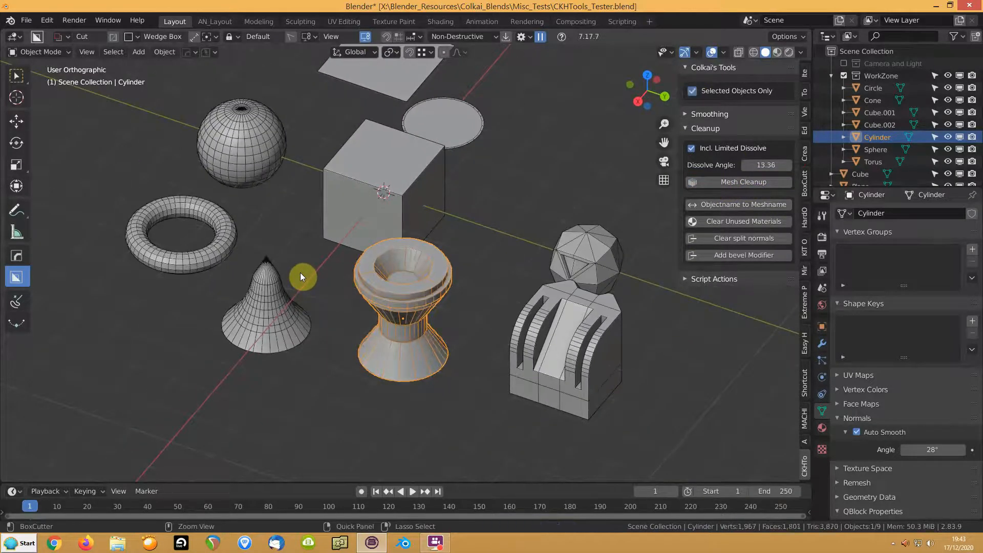
{"action": "key", "text": "ctrl+z"}
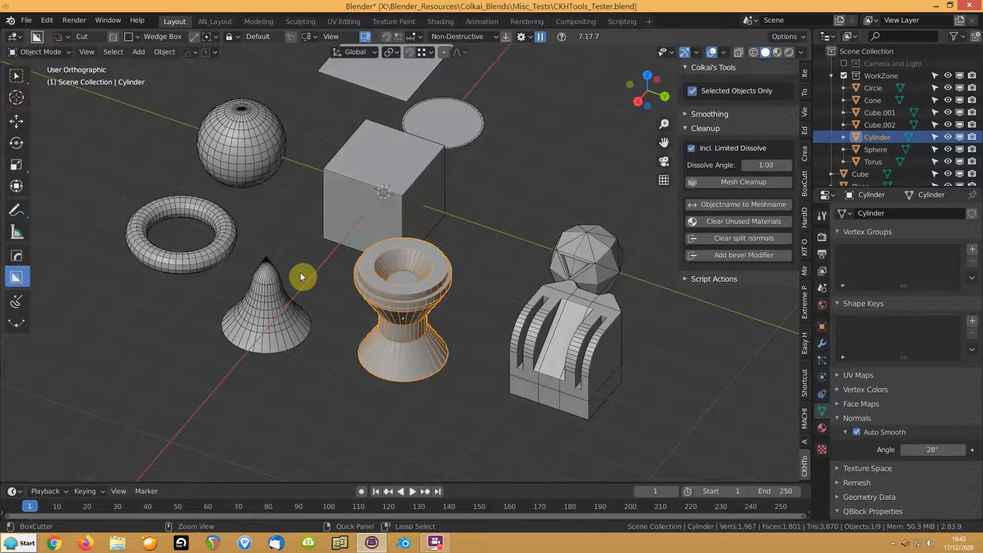
{"action": "key", "text": "ctrl+z"}
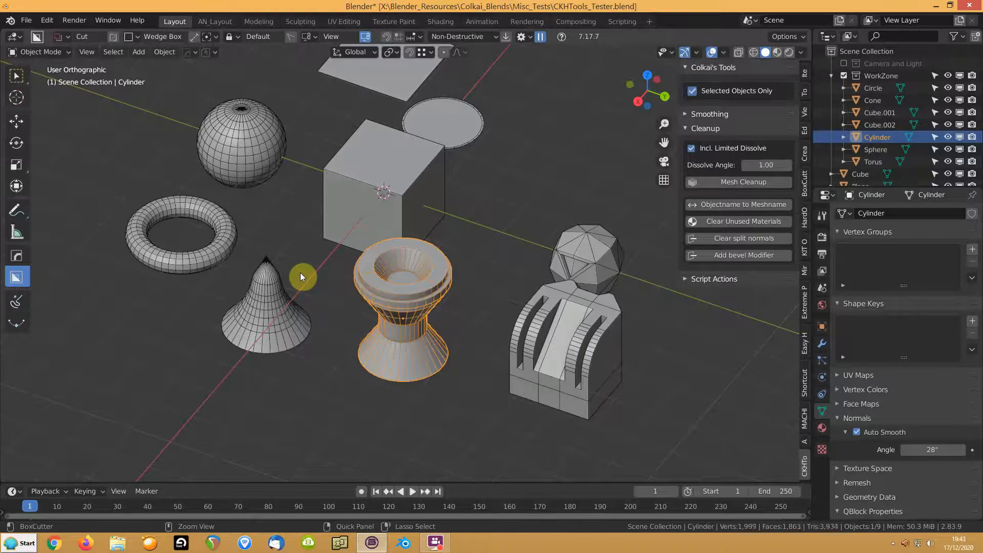
Expand the Cylinder object in the outliner to show its mesh data and rename the object as asdasda
{"action": "left_click", "coordinate": [449, 262]}
{"action": "scroll", "coordinate": [468, 259], "scroll_direction": "up", "scroll_amount": 1}
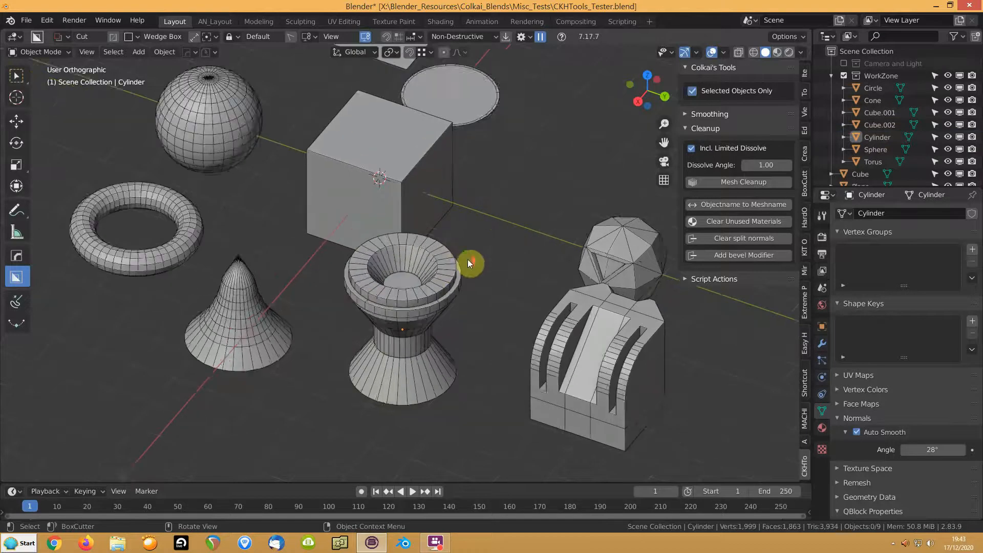
{"action": "scroll", "coordinate": [468, 260], "scroll_direction": "up", "scroll_amount": 1}
{"action": "middle_click_drag", "start_coordinate": [579, 229], "coordinate": [486, 210], "text": "shift"}
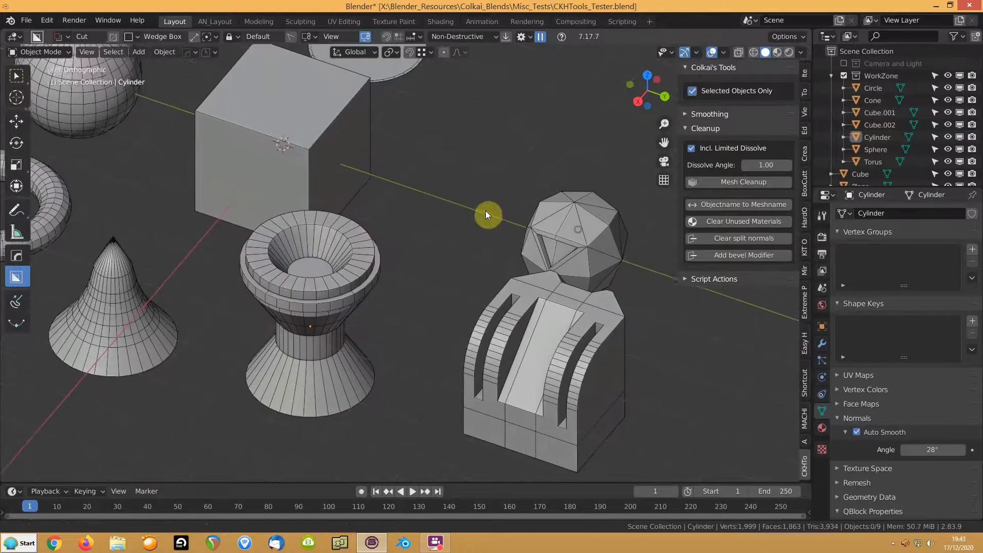
{"action": "left_click", "coordinate": [842, 139]}
{"action": "scroll", "coordinate": [840, 135], "scroll_direction": "down", "scroll_amount": 1}
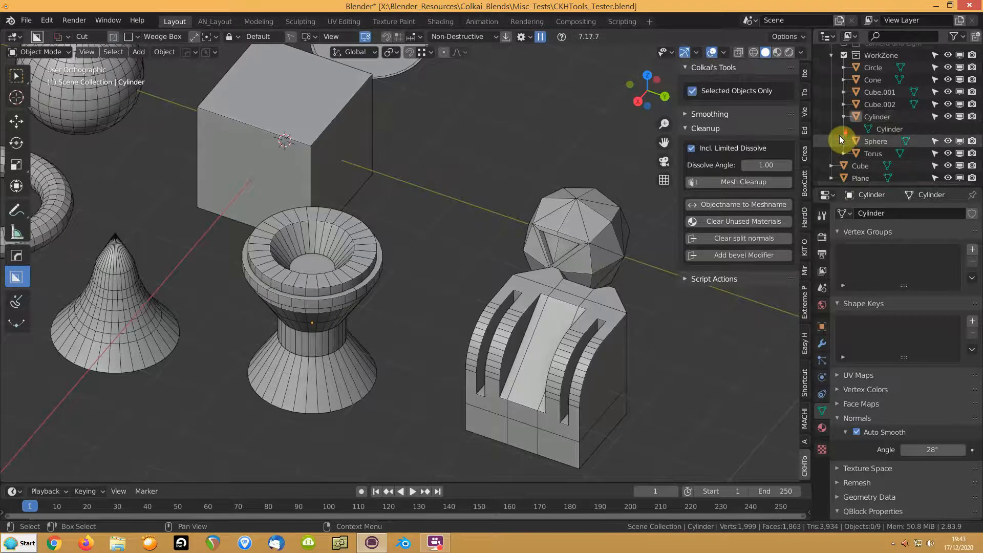
{"action": "left_click", "coordinate": [882, 116]}
{"action": "type", "text": "asdasda"}
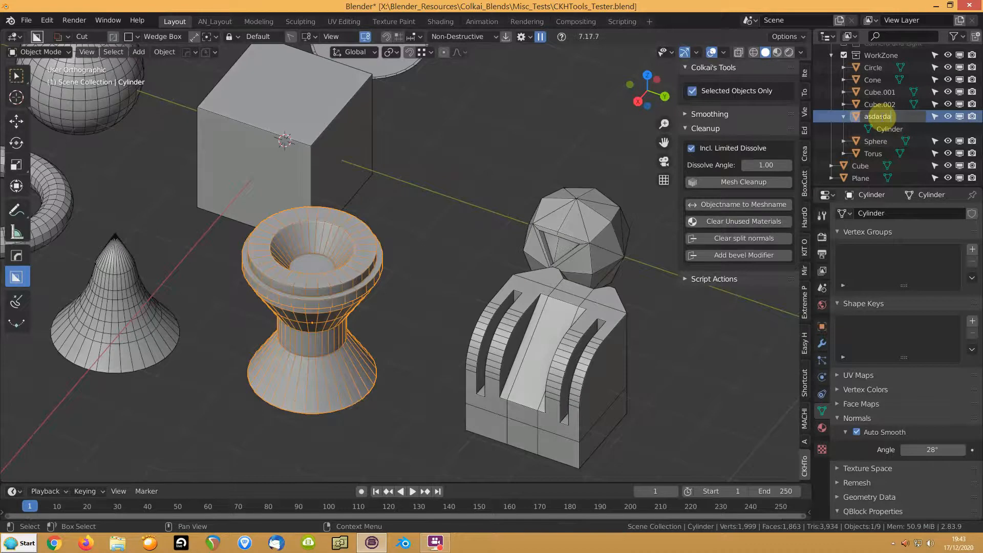
{"action": "key", "text": "Return"}
Rename the Cube.001 object as rteyryt and check the name of its mesh data
{"action": "double_click", "coordinate": [875, 117]}
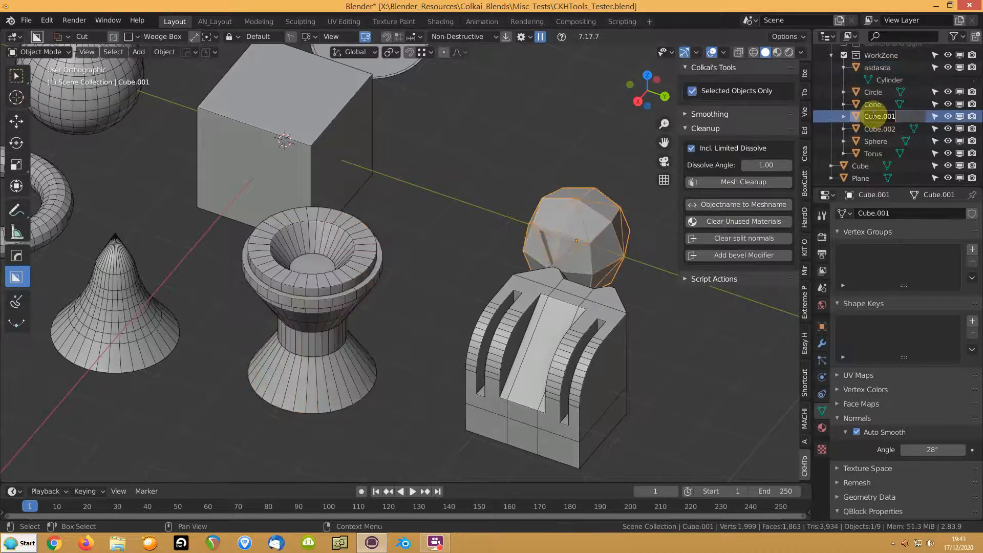
{"action": "type", "text": "rteyryt"}
{"action": "key", "text": "Return"}
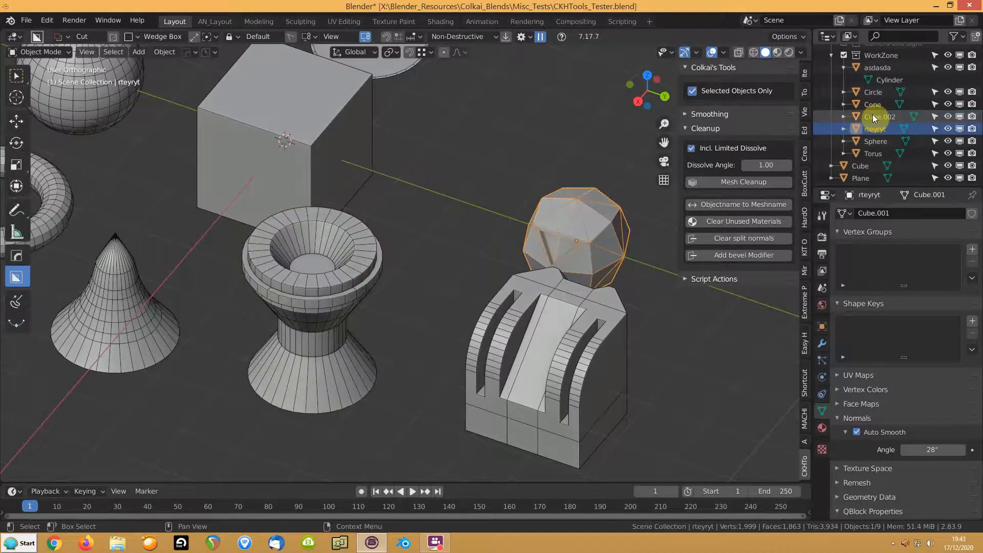
{"action": "left_click", "coordinate": [843, 129]}
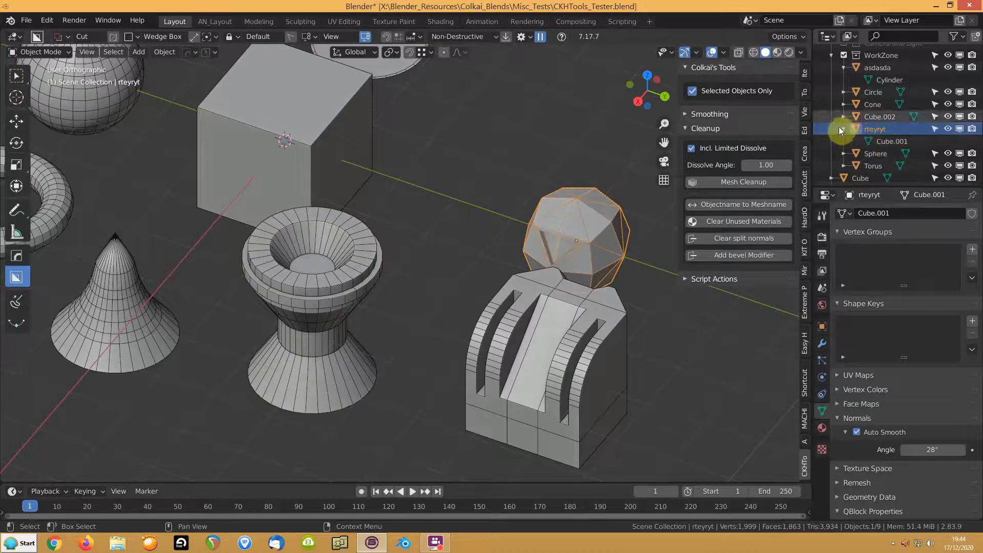
{"action": "left_click", "coordinate": [843, 130]}
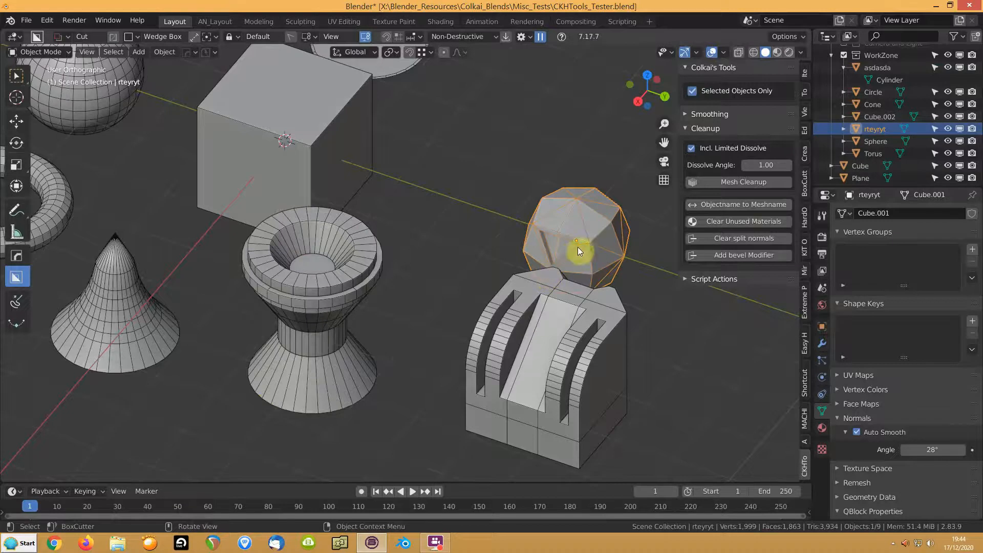
Run Objectname to Meshname on the selected rteyryt object, and again on all objects with Selected Objects Only turned off
{"action": "left_click", "coordinate": [711, 206]}
{"action": "left_click", "coordinate": [843, 130]}
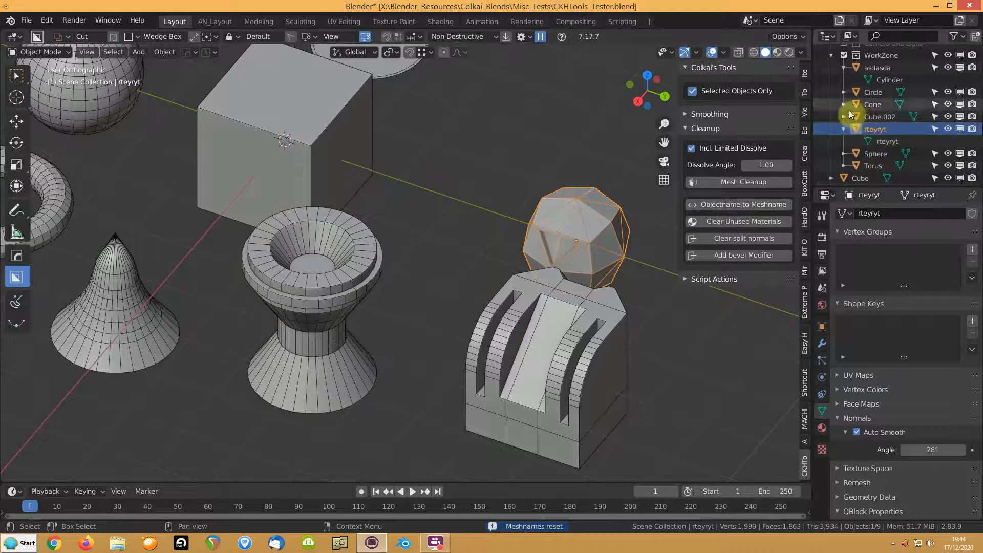
{"action": "left_click", "coordinate": [694, 91]}
{"action": "left_click", "coordinate": [721, 204]}
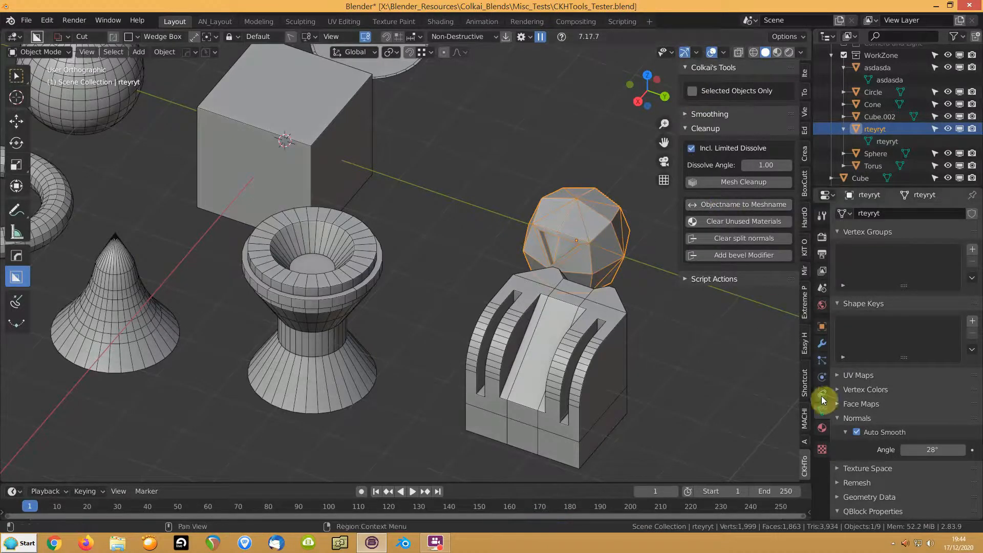
Add two material slots with new materials to the rteyryt object and name the second material red
{"action": "left_click", "coordinate": [822, 428]}
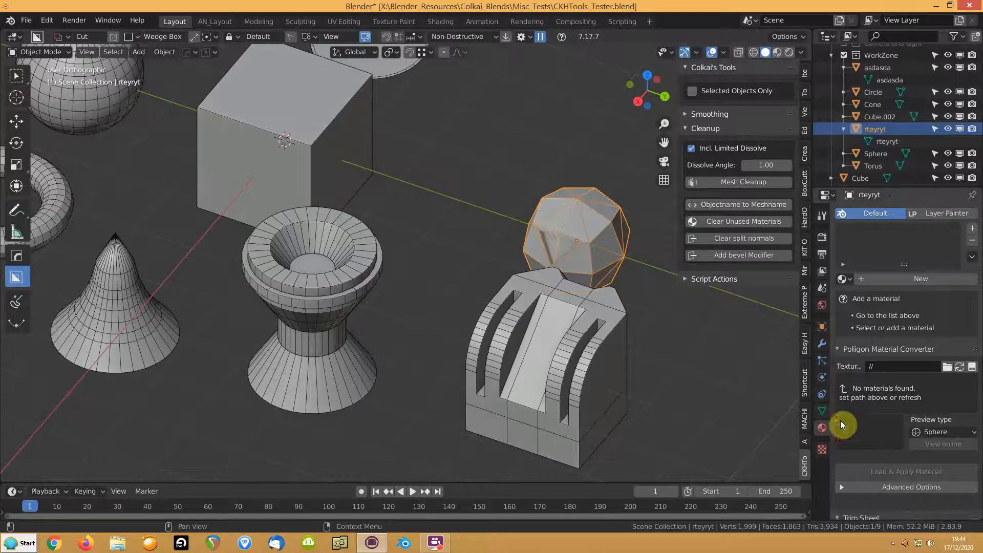
{"action": "left_click", "coordinate": [973, 228]}
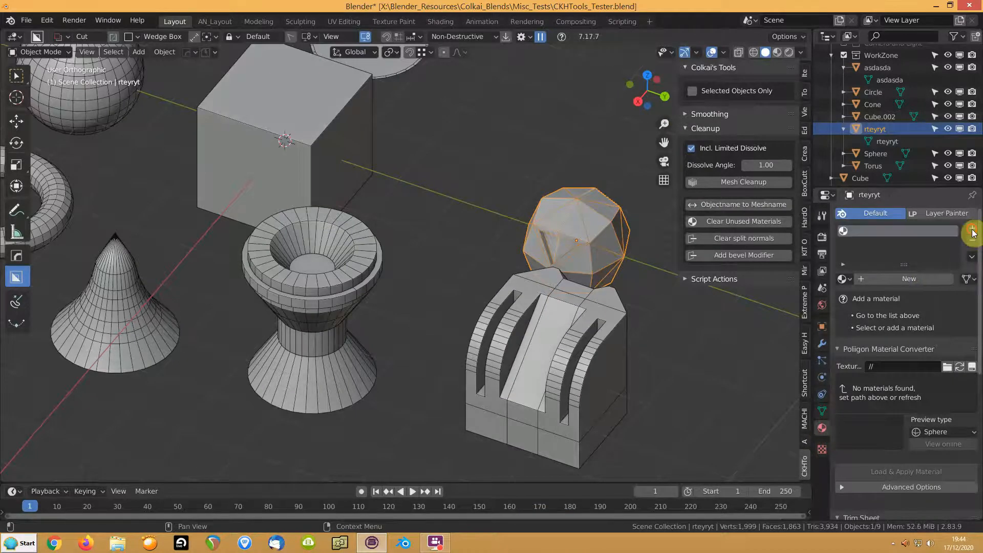
{"action": "left_click", "coordinate": [892, 278]}
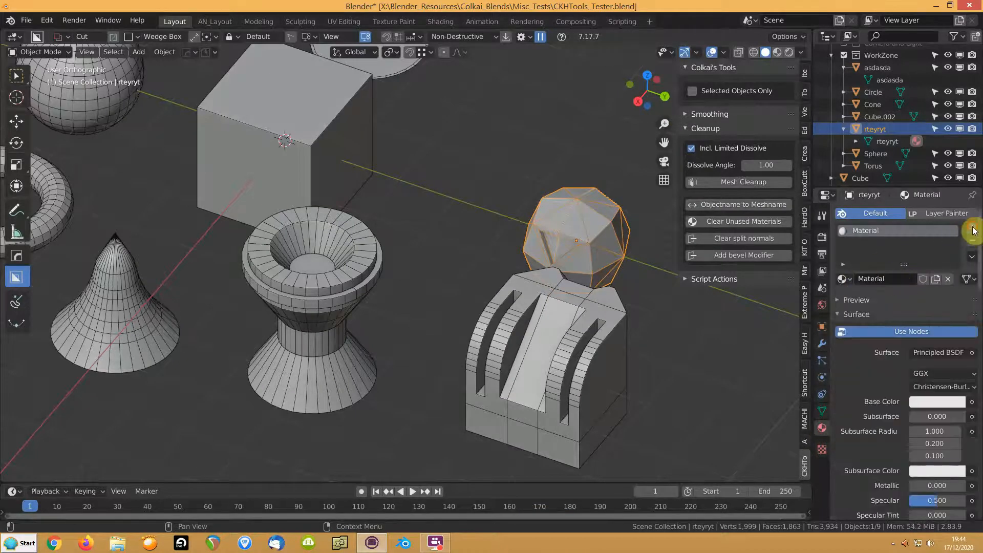
{"action": "left_click", "coordinate": [973, 229]}
{"action": "left_click", "coordinate": [891, 303]}
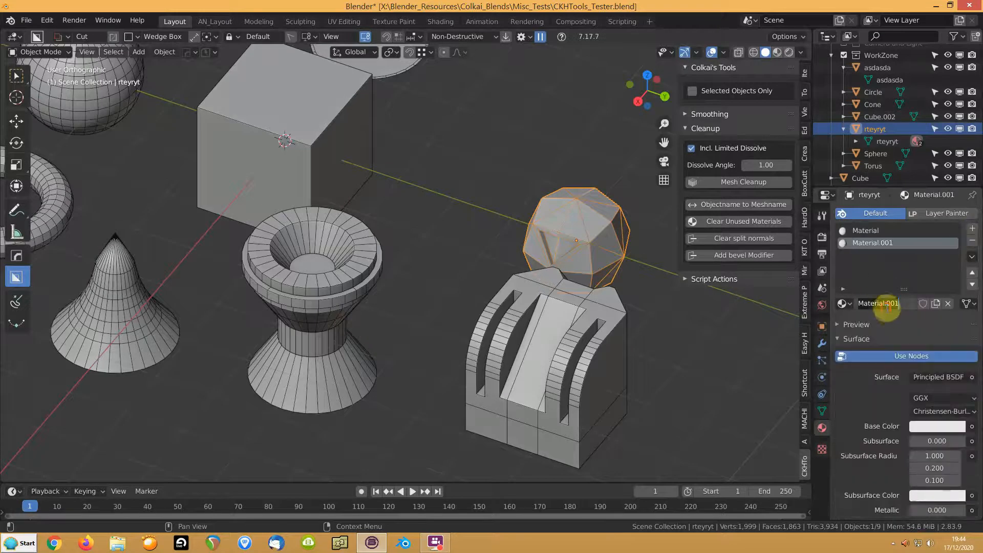
{"action": "type", "text": "red"}
{"action": "key", "text": "Return"}
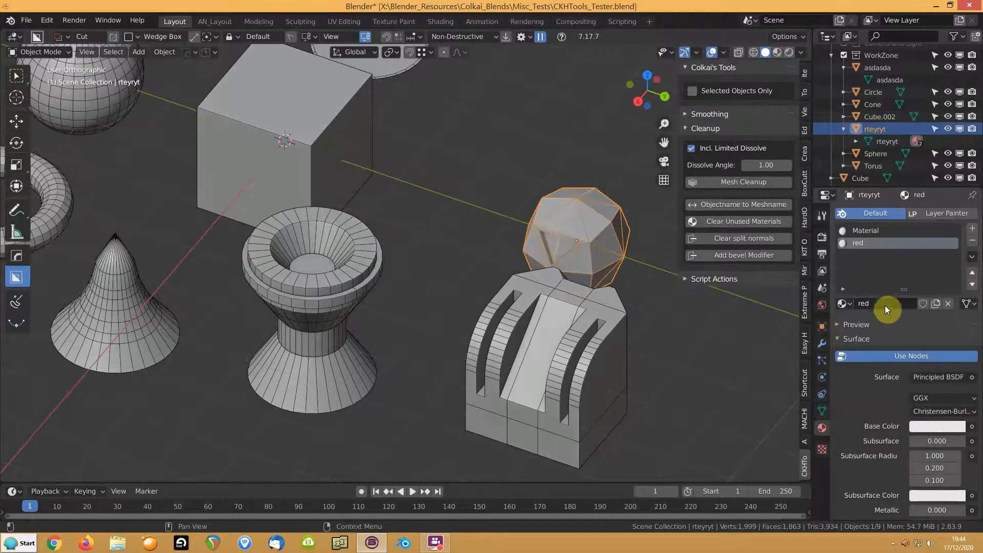
Add a third material slot with a new material named blue to the rteyryt object
{"action": "left_click", "coordinate": [972, 228]}
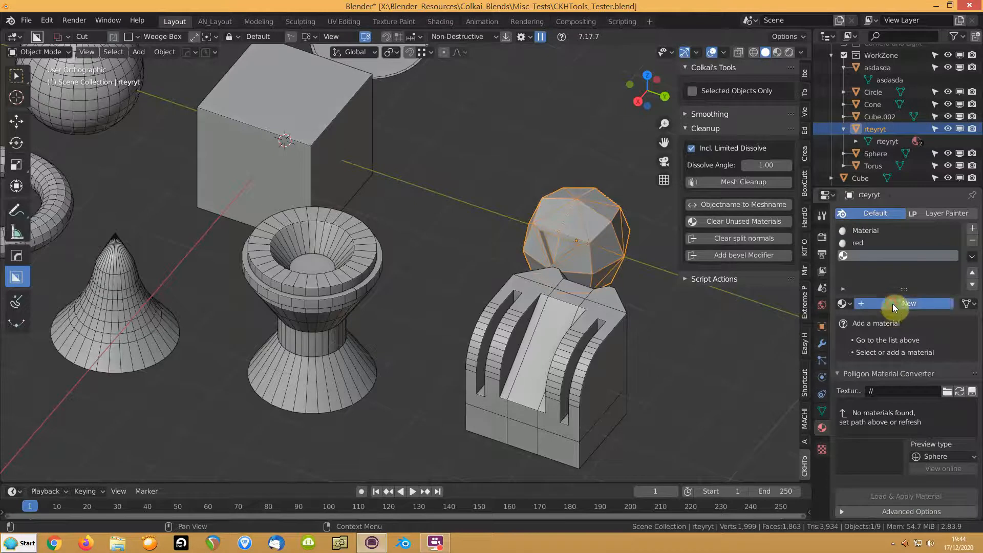
{"action": "left_click", "coordinate": [892, 303]}
{"action": "double_click", "coordinate": [877, 303]}
{"action": "type", "text": "bl"}
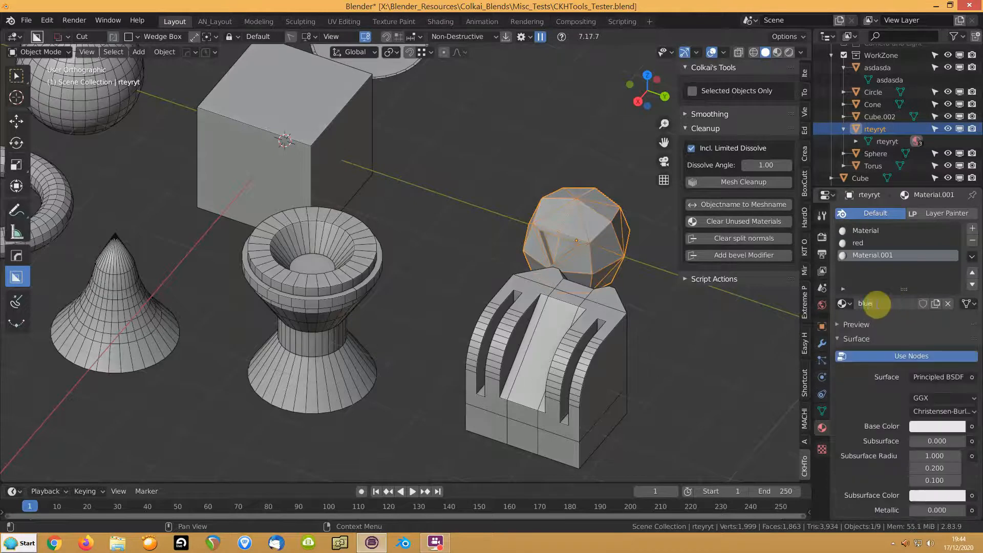
{"action": "type", "text": "ue"}
{"action": "key", "text": "Return"}
Assign the first material to all faces of rteyryt and run Clear Unused Materials on all objects
{"action": "key", "text": "Tab"}
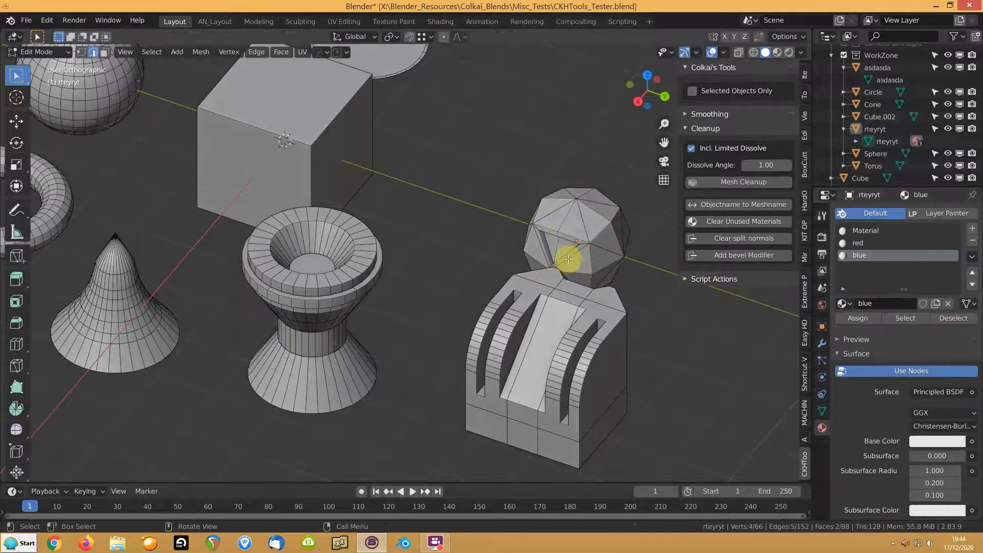
{"action": "left_click", "coordinate": [557, 231]}
{"action": "key", "text": "a"}
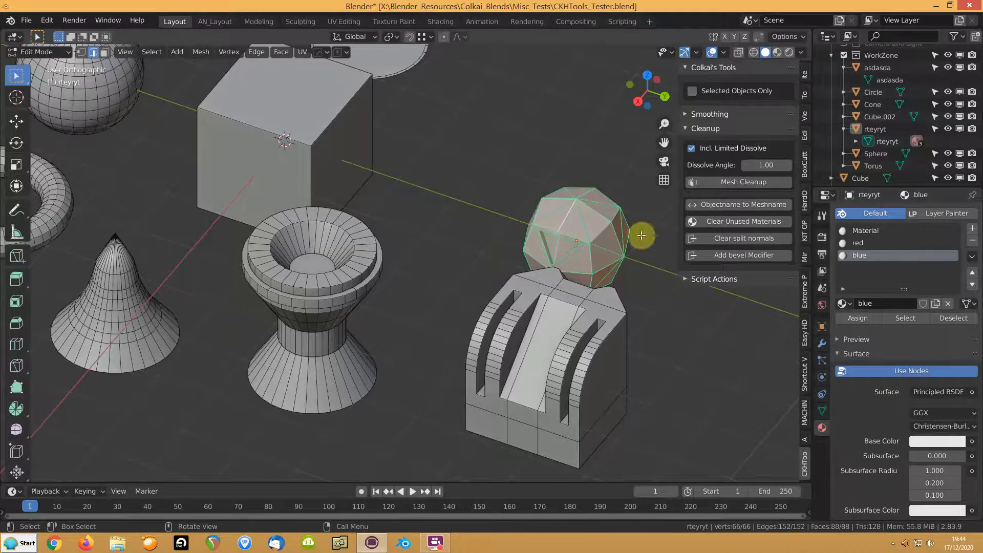
{"action": "left_click", "coordinate": [878, 231]}
{"action": "left_click", "coordinate": [866, 318]}
{"action": "key", "text": "Tab"}
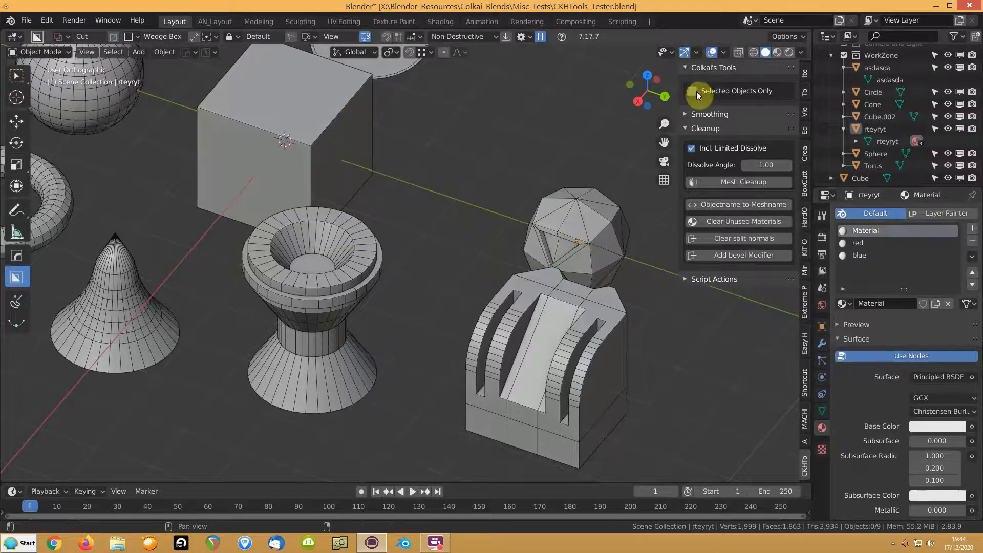
{"action": "left_click", "coordinate": [722, 227]}
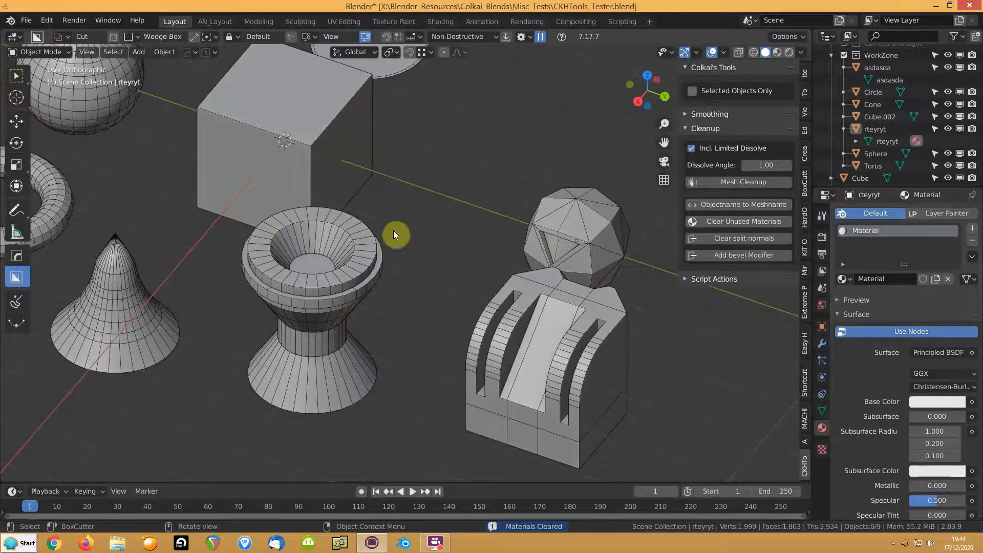
Add custom split normals data to the rteyryt mesh and remove it with the Clear split normals cleanup tool
{"action": "left_click", "coordinate": [557, 242]}
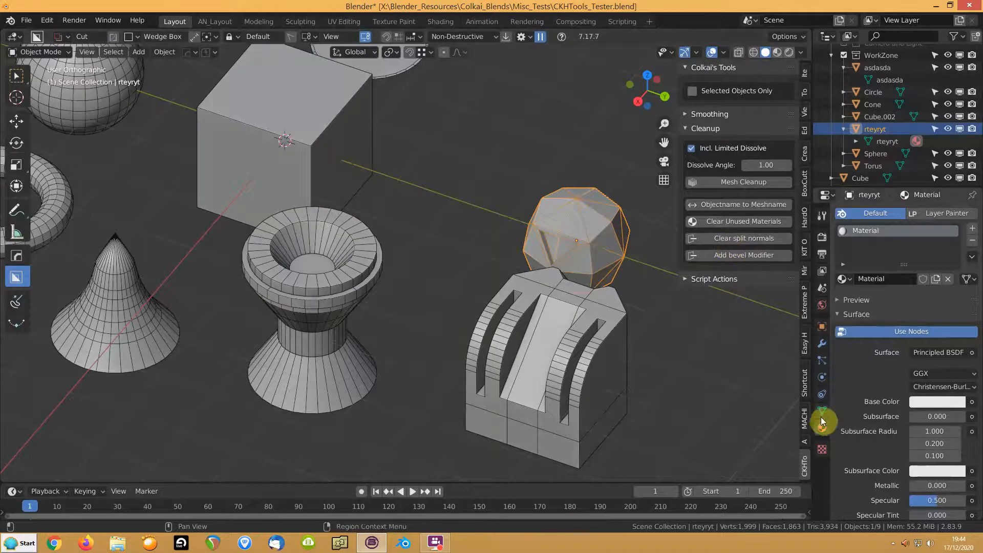
{"action": "middle_click_drag", "start_coordinate": [647, 290], "coordinate": [610, 287]}
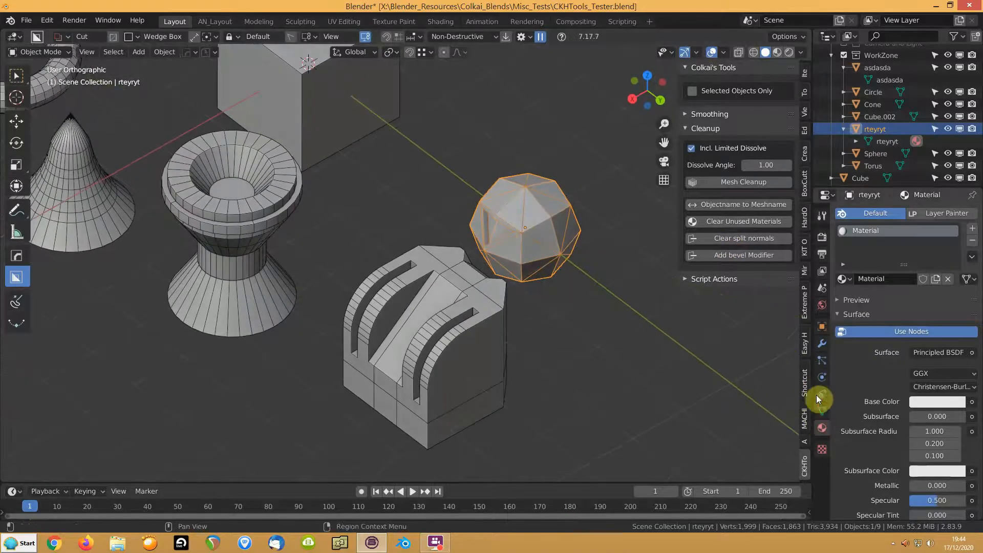
{"action": "left_click", "coordinate": [822, 411]}
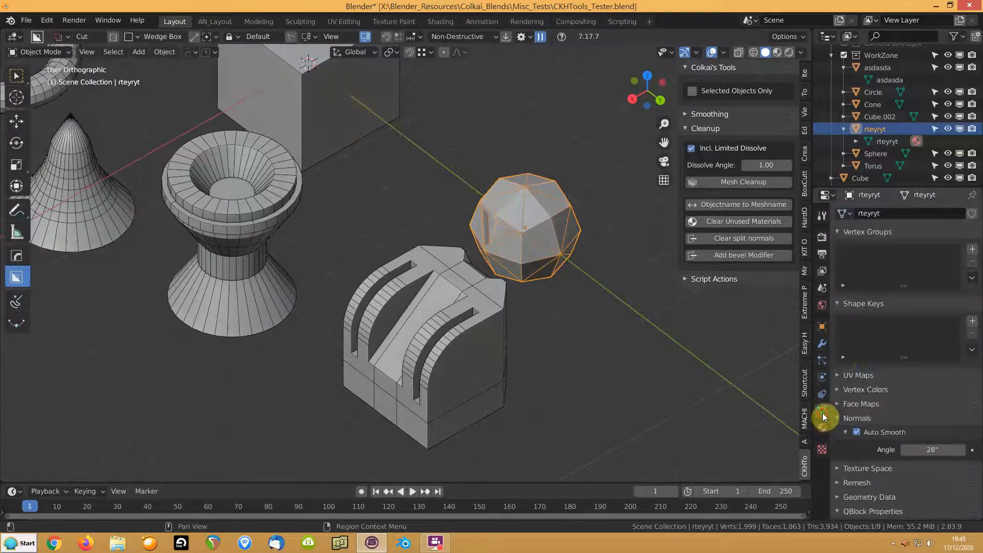
{"action": "scroll", "coordinate": [843, 374], "scroll_direction": "down", "scroll_amount": 5}
{"action": "left_click", "coordinate": [845, 393]}
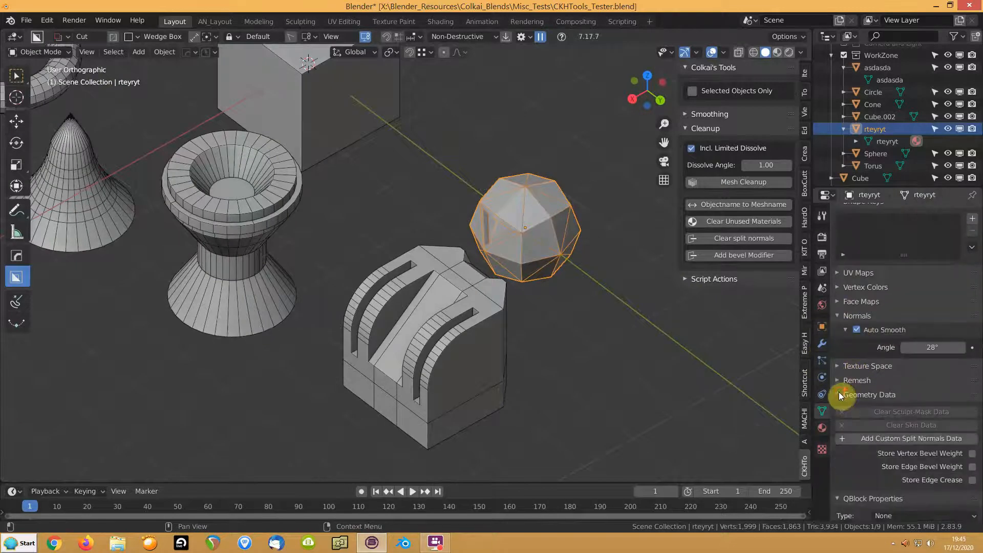
{"action": "scroll", "coordinate": [856, 367], "scroll_direction": "down", "scroll_amount": 4}
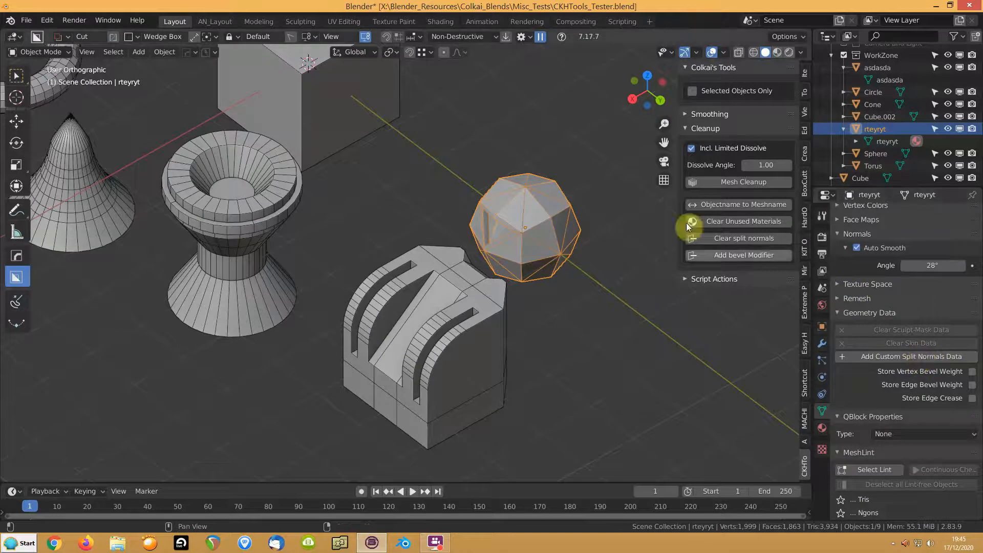
{"action": "left_click", "coordinate": [917, 358]}
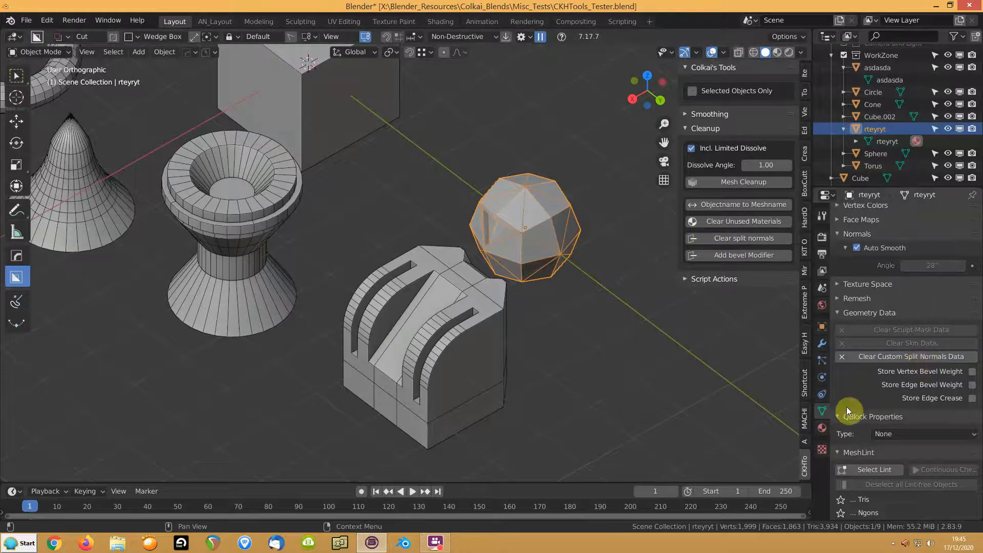
{"action": "left_click", "coordinate": [731, 238]}
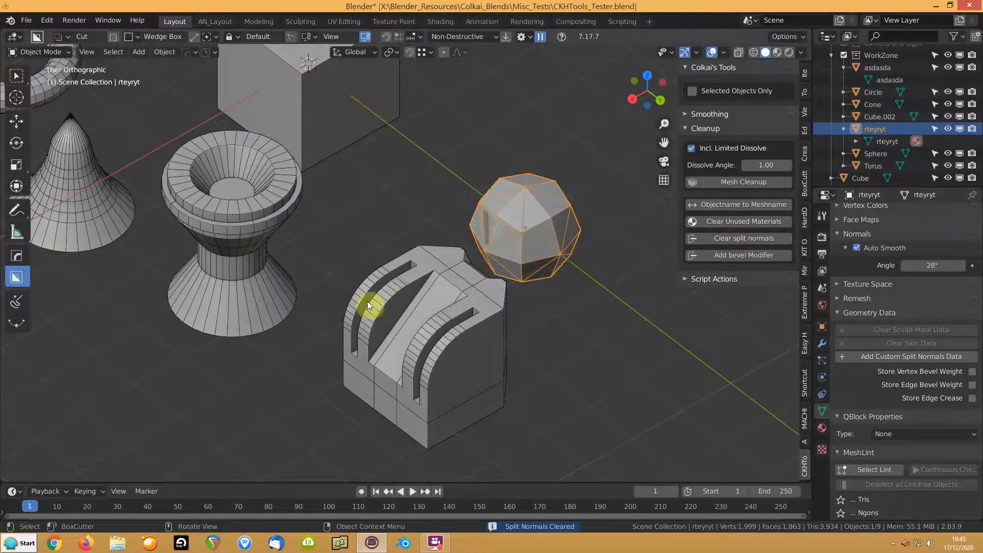
Turn on Selected Objects Only, add a bevel modifier to the asdasda object, and inspect its beveled edges
{"action": "scroll", "coordinate": [450, 347], "scroll_direction": "down", "scroll_amount": 2}
{"action": "scroll", "coordinate": [472, 340], "scroll_direction": "up", "scroll_amount": 5}
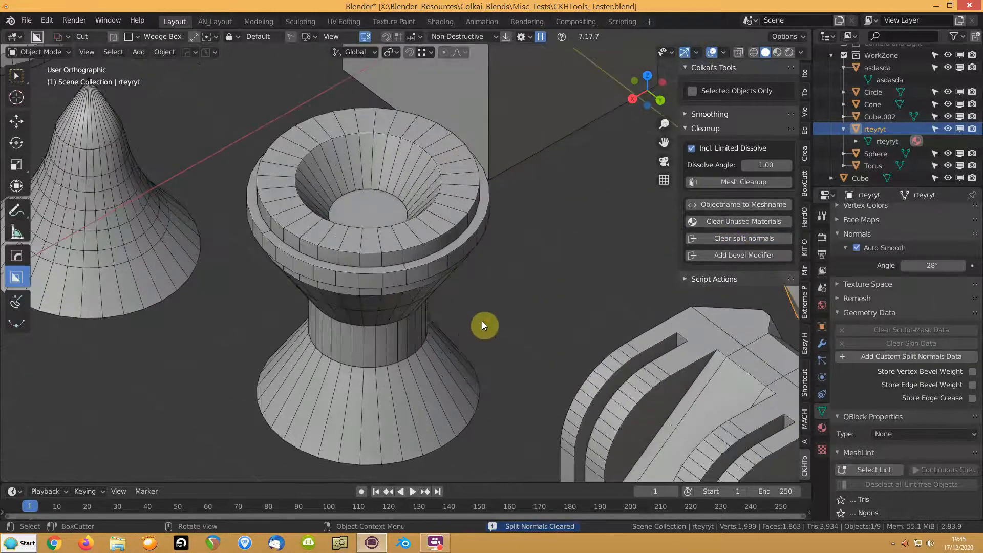
{"action": "left_click", "coordinate": [391, 252]}
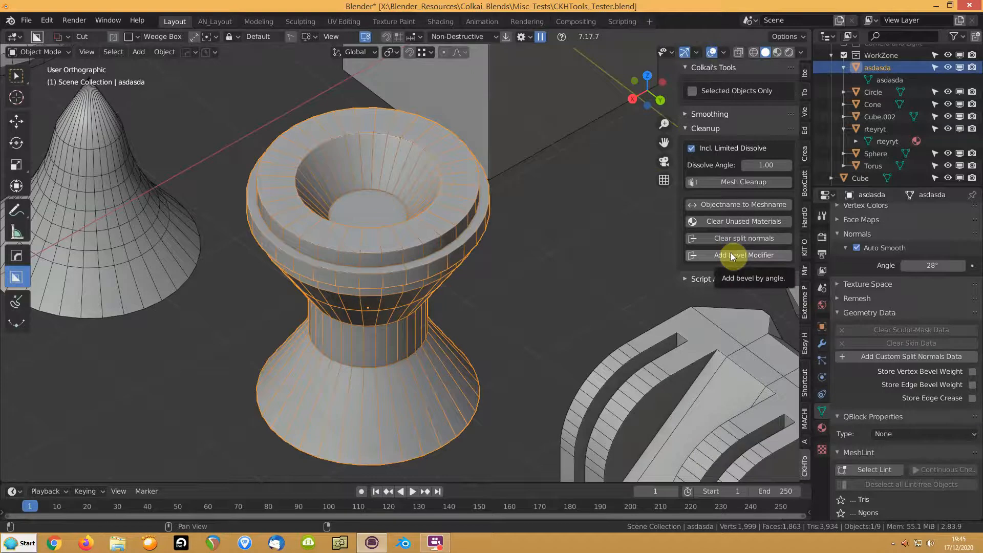
{"action": "left_click", "coordinate": [693, 91]}
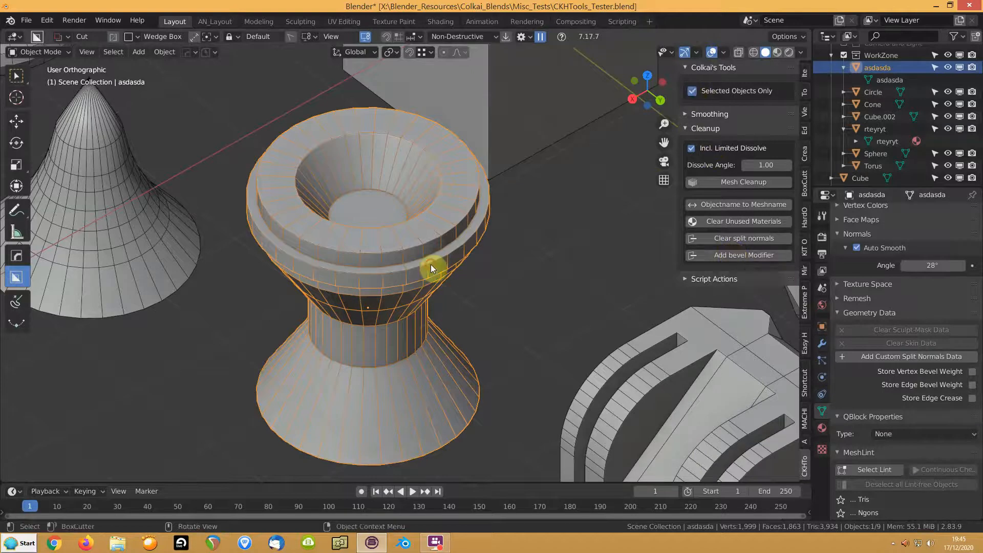
{"action": "left_click", "coordinate": [727, 256]}
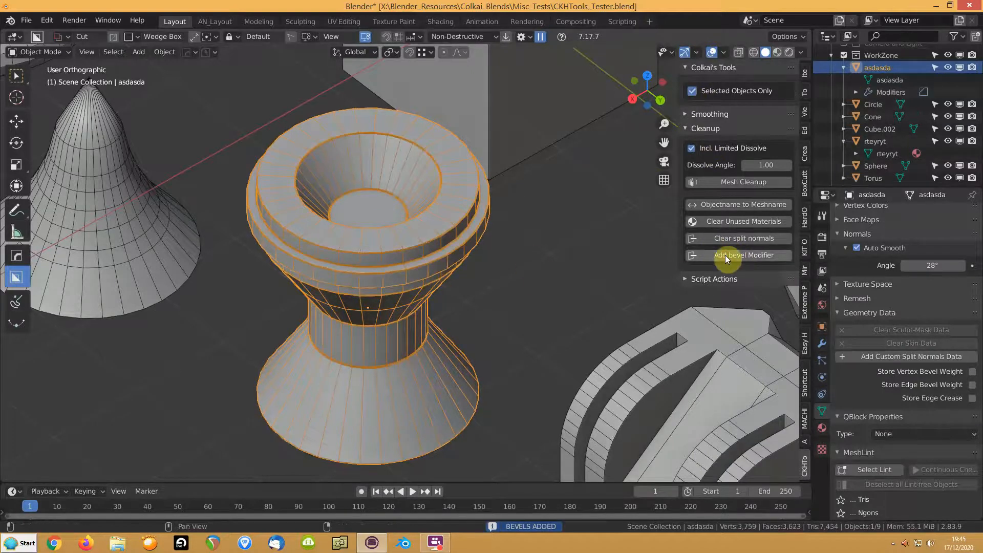
{"action": "scroll", "coordinate": [390, 275], "scroll_direction": "up", "scroll_amount": 4}
{"action": "middle_click_drag", "start_coordinate": [399, 269], "coordinate": [571, 262]}
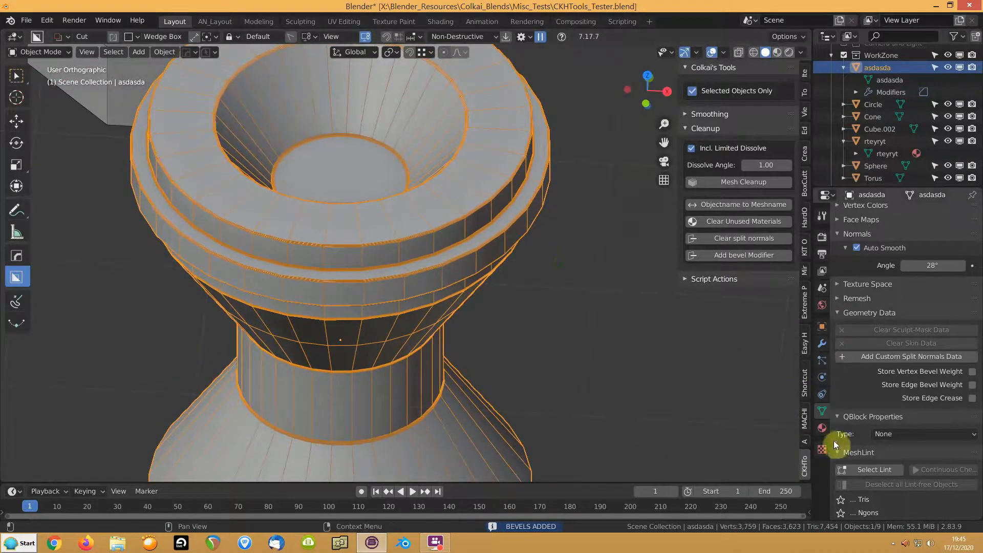
{"action": "middle_click_drag", "start_coordinate": [496, 290], "coordinate": [465, 286]}
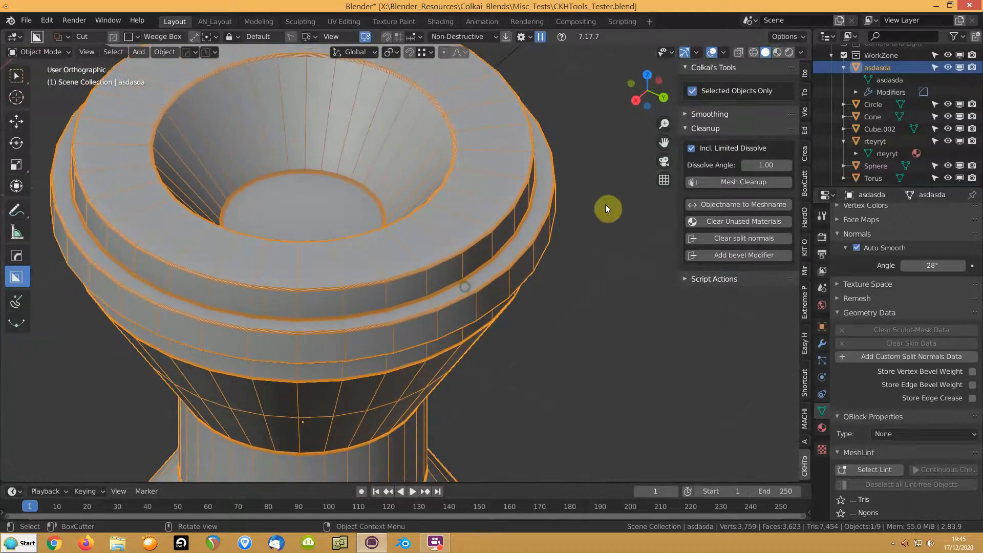
{"action": "scroll", "coordinate": [569, 208], "scroll_direction": "down", "scroll_amount": 8}
{"action": "scroll", "coordinate": [562, 211], "scroll_direction": "up", "scroll_amount": 3}
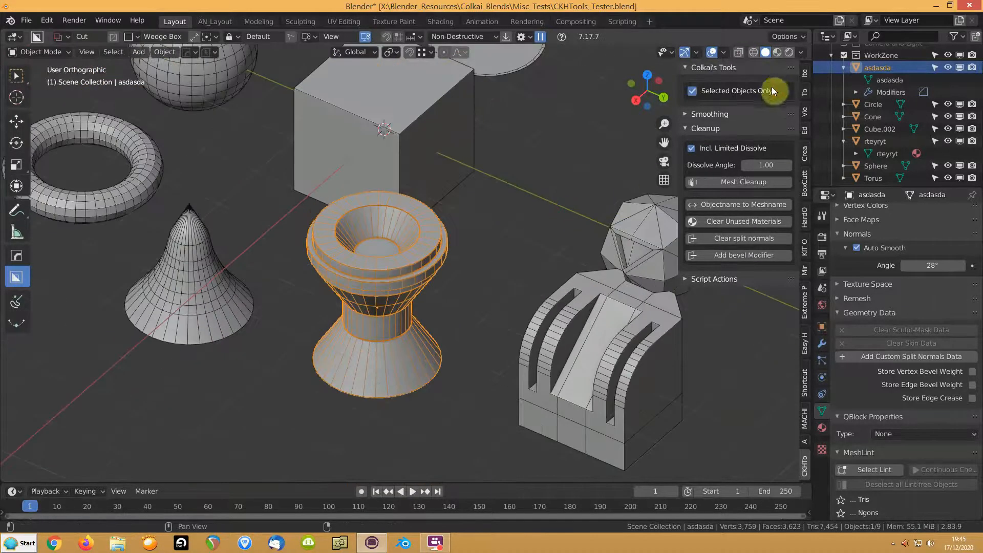
Turn off Selected Objects Only and add the add-on's bevel modifier to all objects
{"action": "left_click", "coordinate": [709, 93]}
{"action": "left_click", "coordinate": [726, 254]}
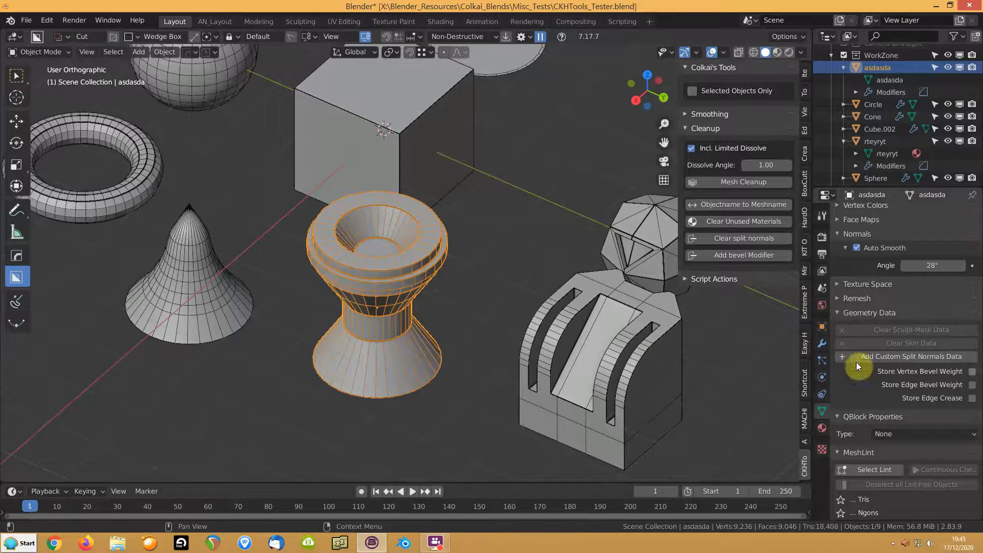
Delete the bevel modifier from asdasda and clear the others by linking its empty modifier stack to all objects
{"action": "left_click", "coordinate": [821, 347]}
{"action": "left_click", "coordinate": [972, 259]}
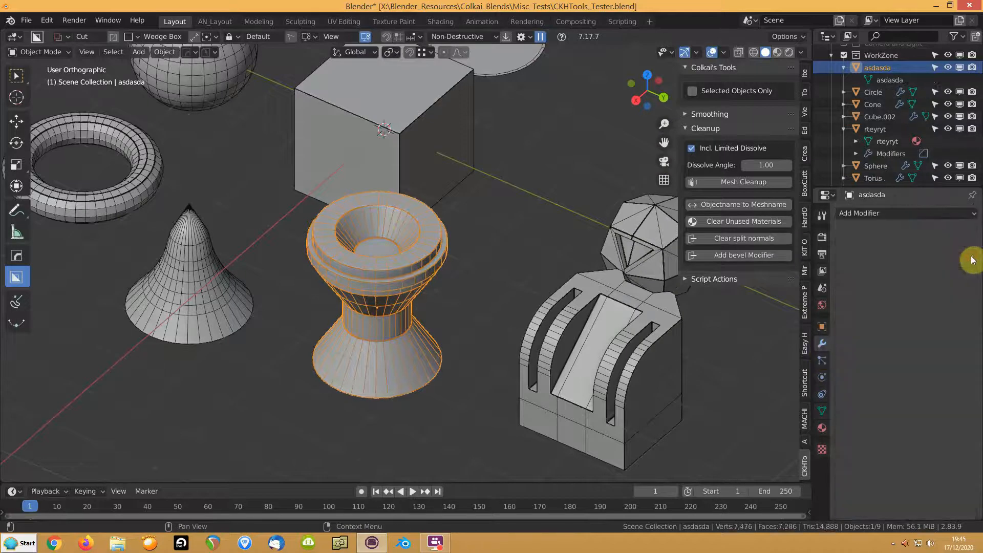
{"action": "key", "text": "a"}
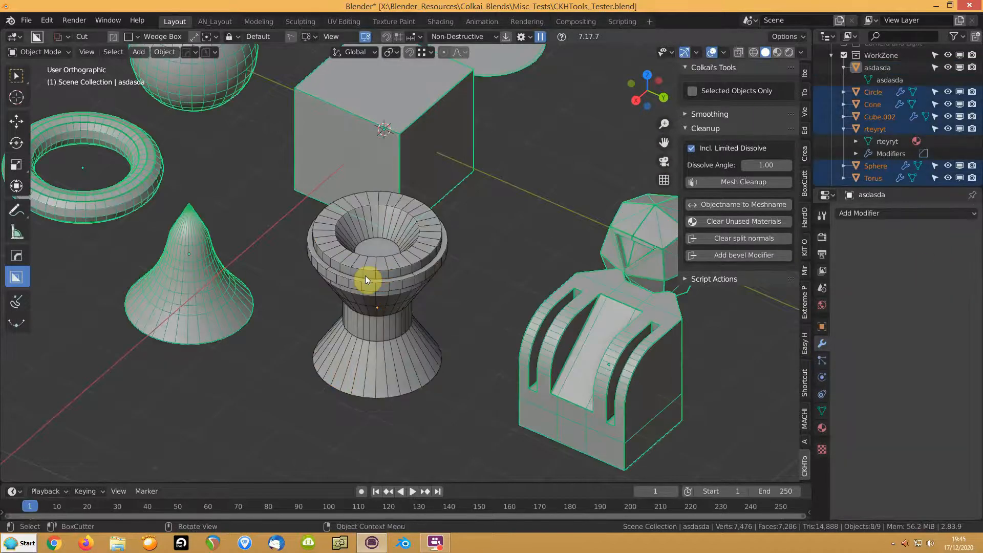
{"action": "key", "text": "ctrl+l"}
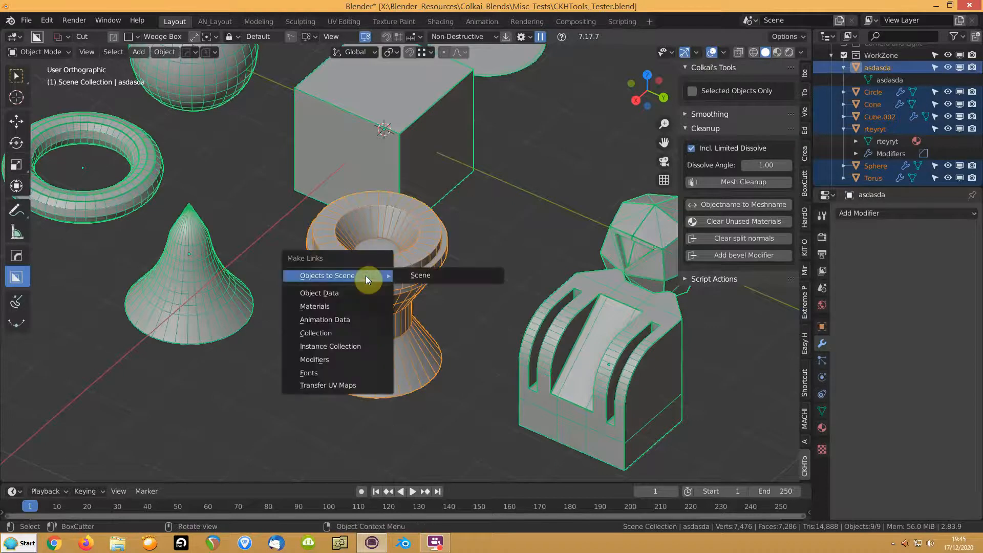
{"action": "left_click", "coordinate": [331, 360]}
{"action": "left_click", "coordinate": [363, 313]}
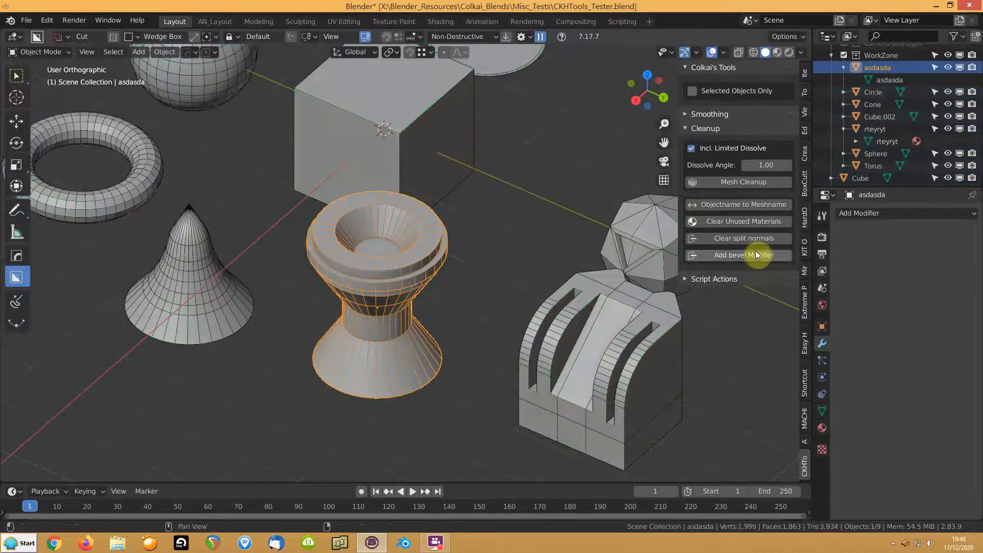
Add Blender's standard Bevel modifier to asdasda and link its modifiers to all the other objects
{"action": "left_click", "coordinate": [894, 214]}
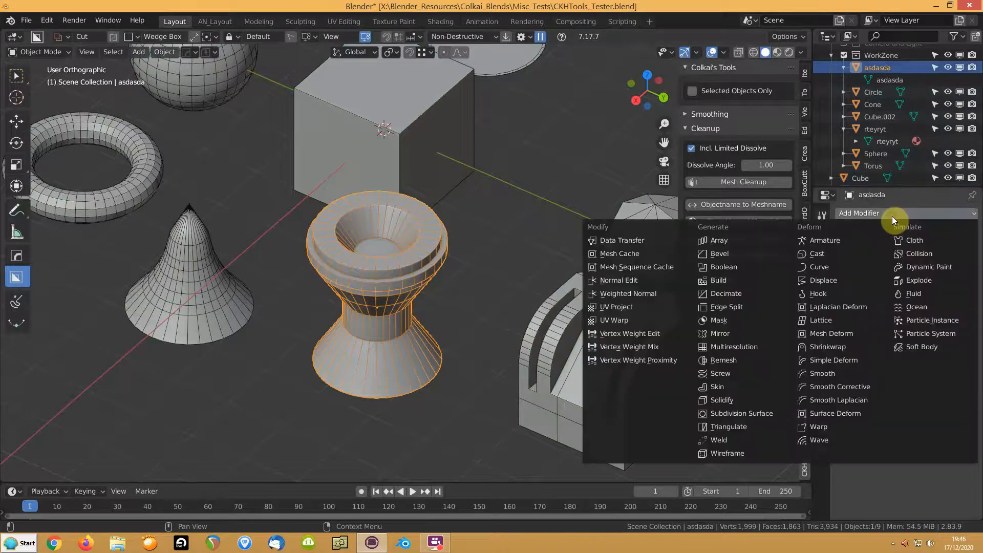
{"action": "left_click", "coordinate": [743, 260]}
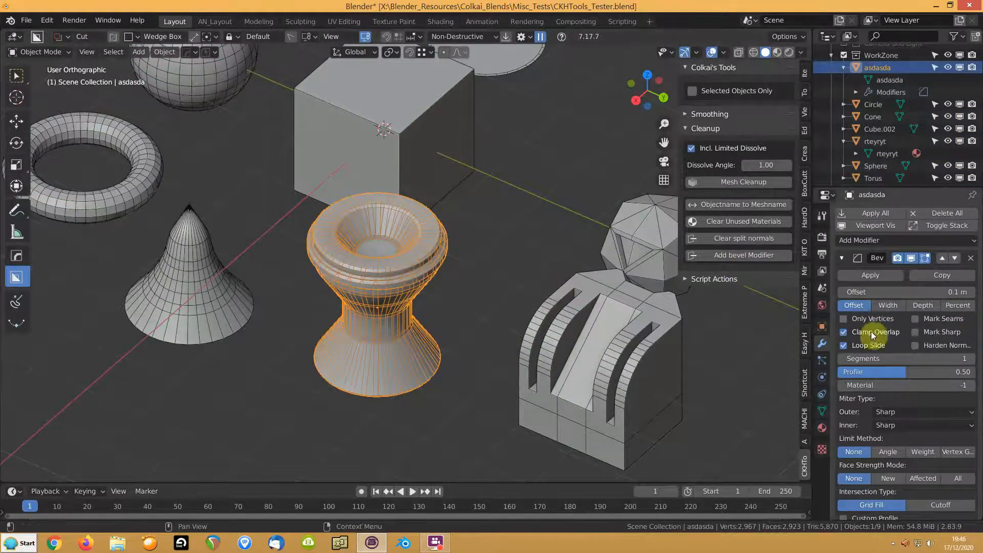
{"action": "key", "text": "ctrl+i"}
{"action": "left_click", "coordinate": [422, 271], "text": "shift"}
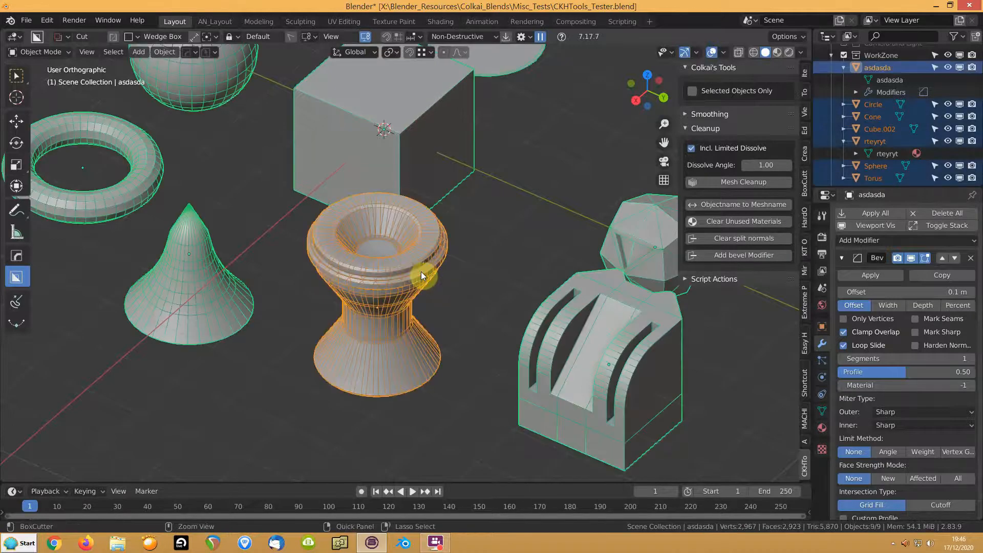
{"action": "key", "text": "ctrl+l"}
{"action": "left_click", "coordinate": [421, 271]}
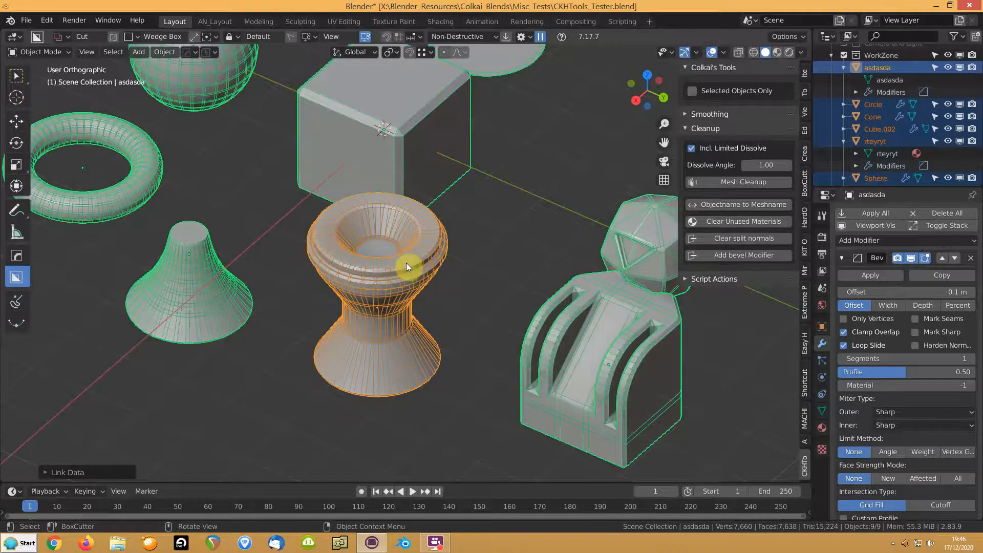
Undo the modifier linking, delete the standard bevel from asdasda, and select only that object
{"action": "key", "text": "ctrl+z"}
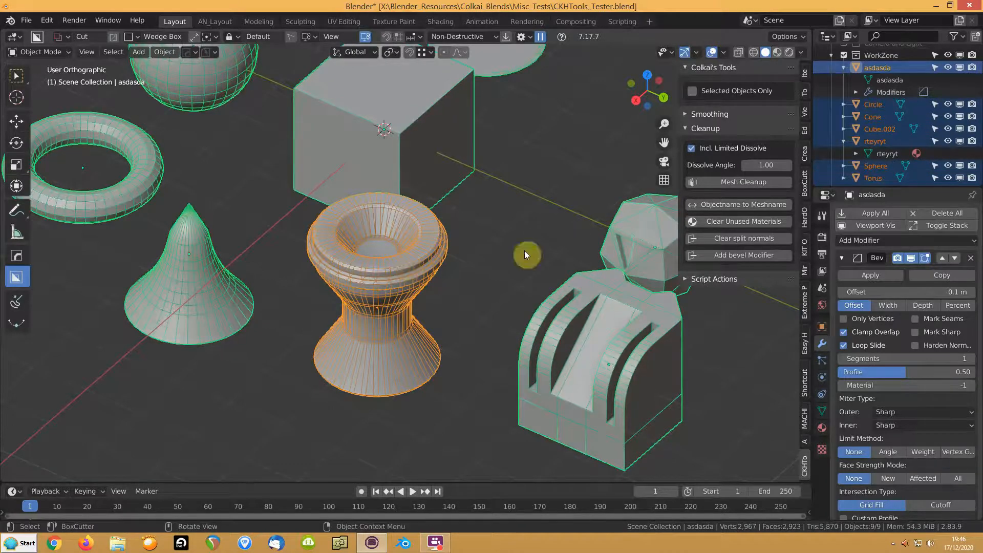
{"action": "left_click", "coordinate": [971, 257]}
{"action": "left_click", "coordinate": [370, 283]}
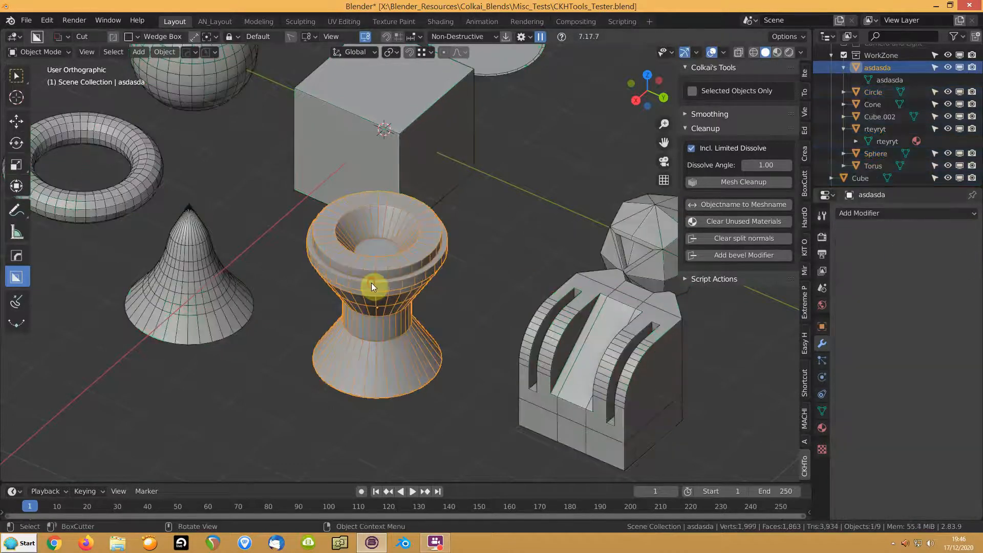
Add the add-on's bevel modifier to all objects, inspect the bevelled shapes, and undo the addition
{"action": "scroll", "coordinate": [389, 294], "scroll_direction": "up", "scroll_amount": 2}
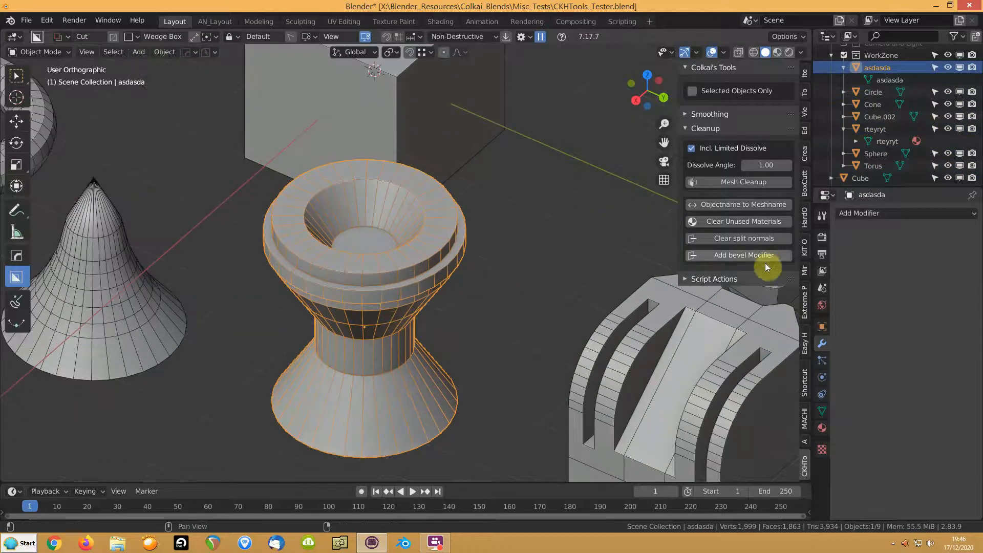
{"action": "left_click", "coordinate": [716, 257]}
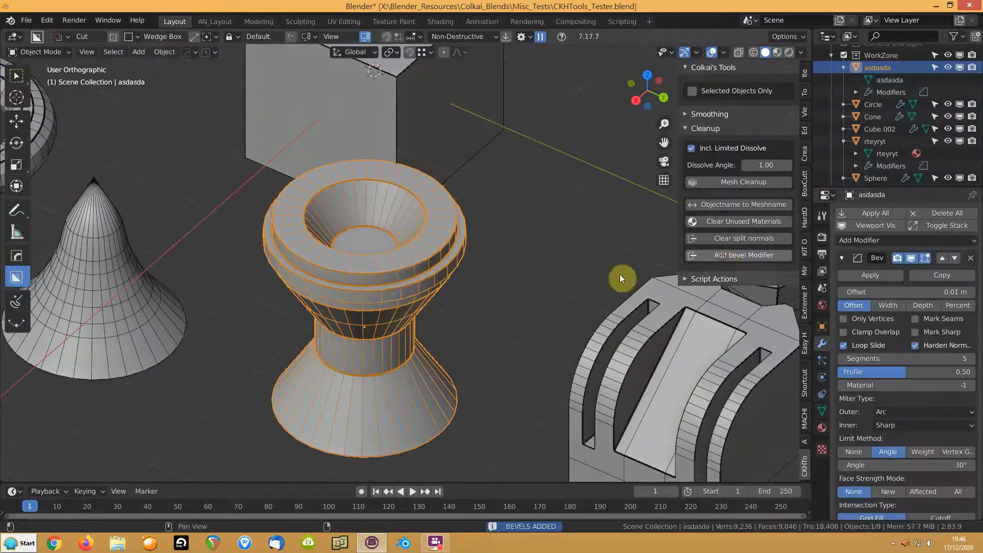
{"action": "scroll", "coordinate": [398, 302], "scroll_direction": "up", "scroll_amount": 1}
{"action": "scroll", "coordinate": [681, 369], "scroll_direction": "down", "scroll_amount": 3}
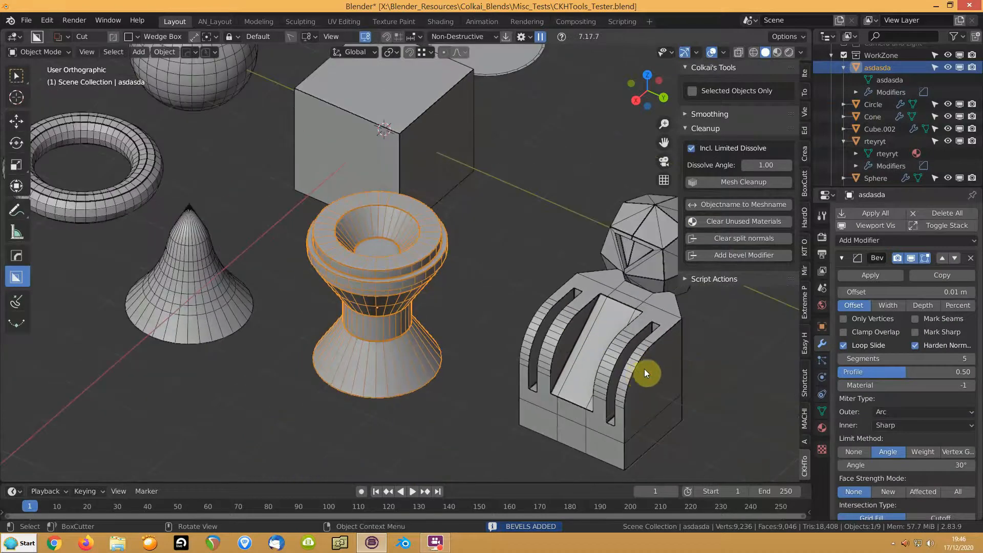
{"action": "key", "text": "ctrl+z"}
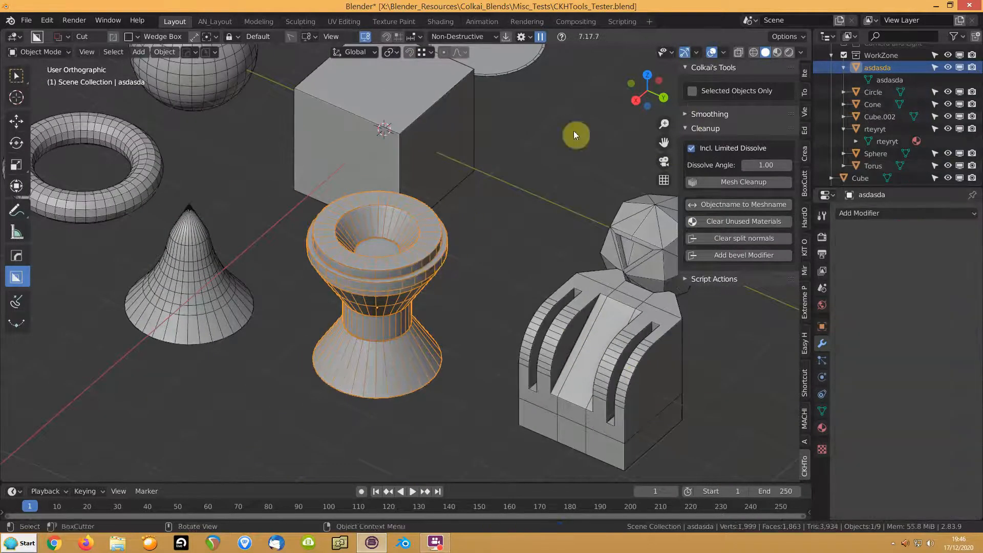
Turn on Selected Objects Only and add the add-on's bevel modifier to asdasda and Cube.002 separately
{"action": "left_click", "coordinate": [692, 90]}
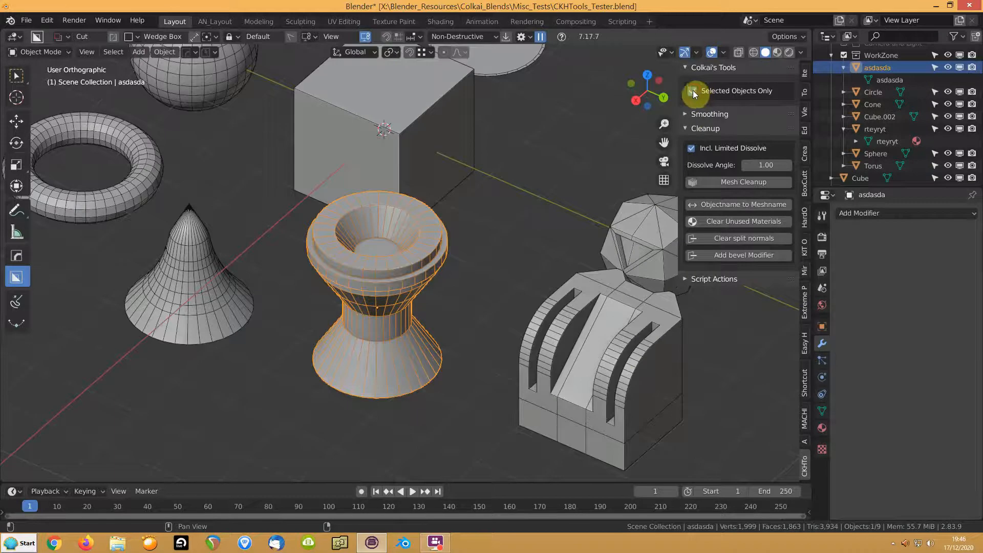
{"action": "left_click", "coordinate": [715, 256]}
{"action": "left_click", "coordinate": [625, 311]}
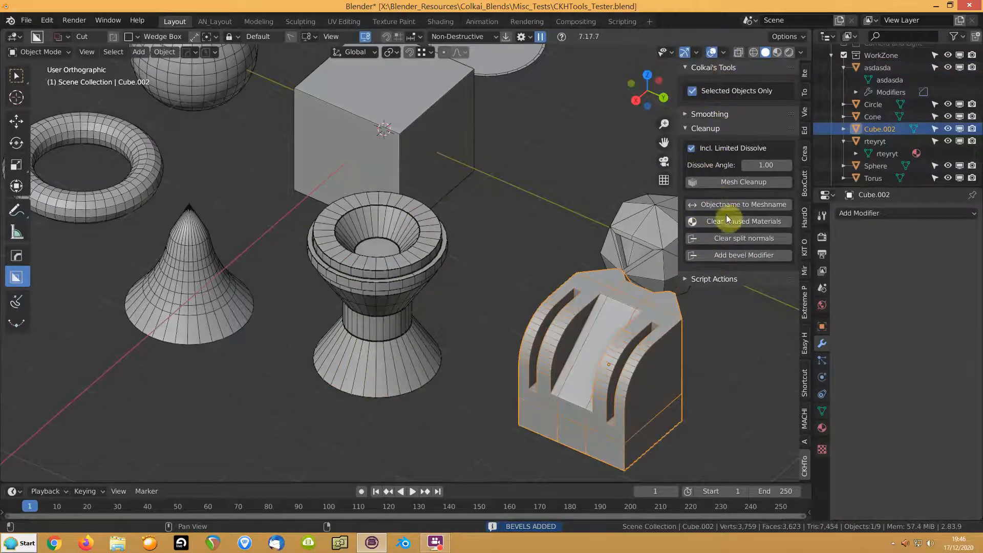
{"action": "left_click", "coordinate": [715, 255]}
Examine the bevelled Cube.002 up close and compare it with the surrounding test objects
{"action": "scroll", "coordinate": [527, 300], "scroll_direction": "up", "scroll_amount": 3}
{"action": "middle_click_drag", "start_coordinate": [542, 291], "coordinate": [441, 222], "text": "shift"}
{"action": "scroll", "coordinate": [475, 232], "scroll_direction": "down", "scroll_amount": 5}
{"action": "middle_click_drag", "start_coordinate": [374, 203], "coordinate": [480, 257]}
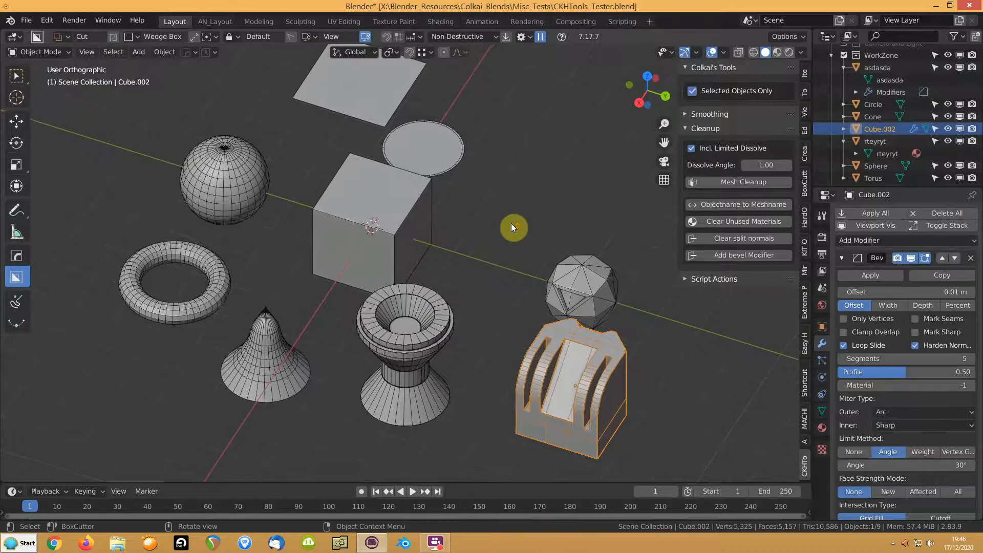
{"action": "scroll", "coordinate": [511, 223], "scroll_direction": "up", "scroll_amount": 2}
{"action": "scroll", "coordinate": [511, 222], "scroll_direction": "down", "scroll_amount": 2}
{"action": "middle_click_drag", "start_coordinate": [575, 188], "coordinate": [520, 287], "text": "shift"}
{"action": "middle_click_drag", "start_coordinate": [577, 251], "coordinate": [532, 241]}
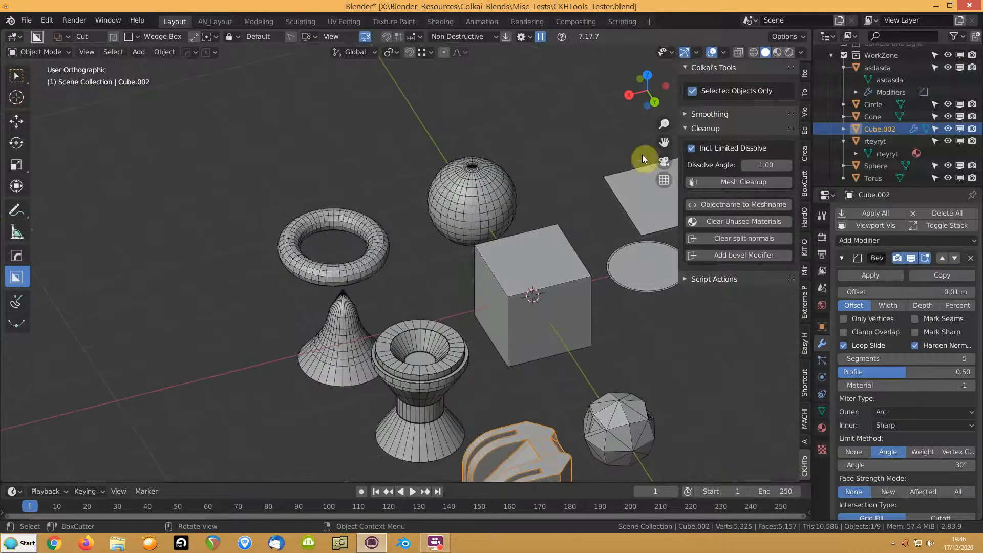
Collapse the Cleanup tools and expand the Script Actions tools
{"action": "left_click", "coordinate": [685, 127]}
{"action": "left_click", "coordinate": [684, 143]}
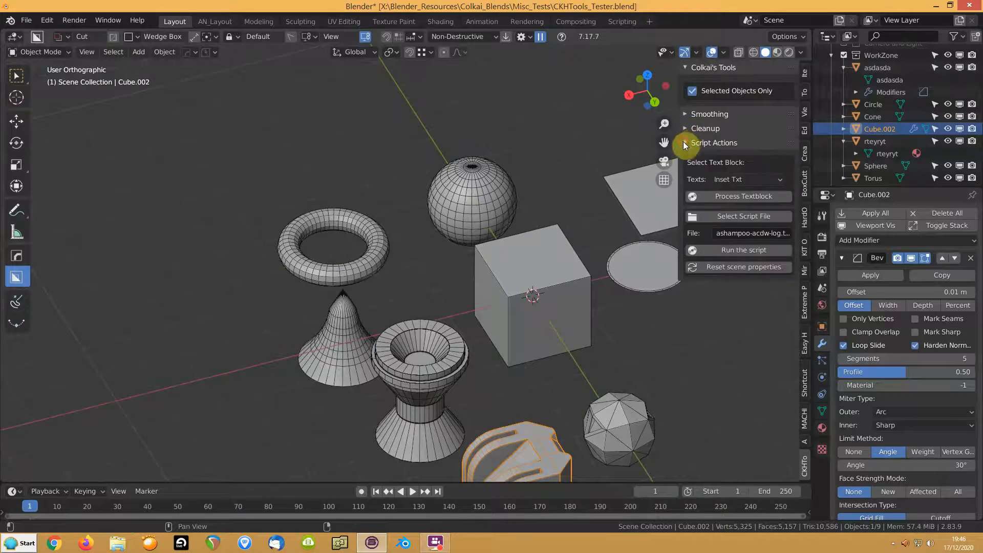
{"action": "middle_click_drag", "start_coordinate": [537, 204], "coordinate": [291, 239], "text": "shift"}
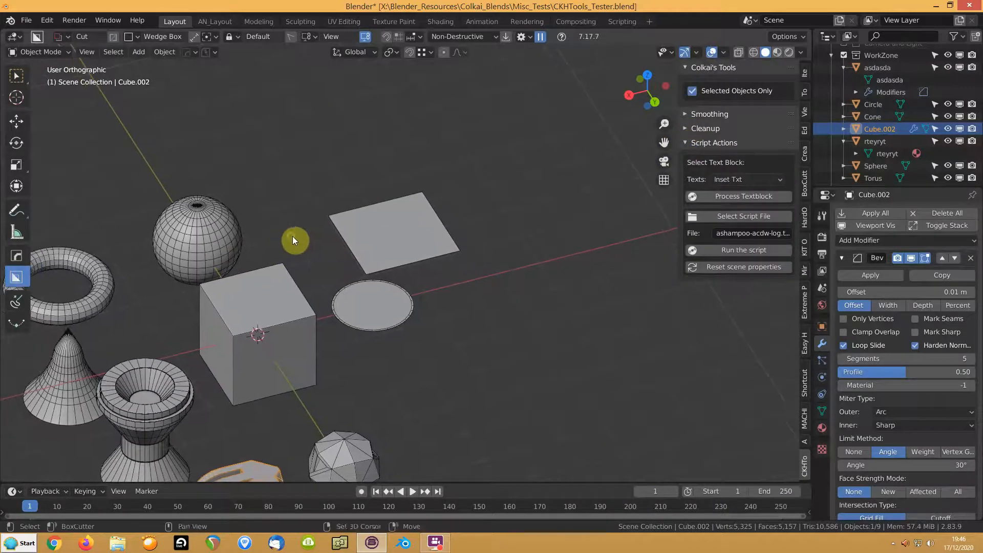
{"action": "scroll", "coordinate": [396, 241], "scroll_direction": "up", "scroll_amount": 3}
{"action": "middle_click_drag", "start_coordinate": [364, 256], "coordinate": [399, 198], "text": "shift"}
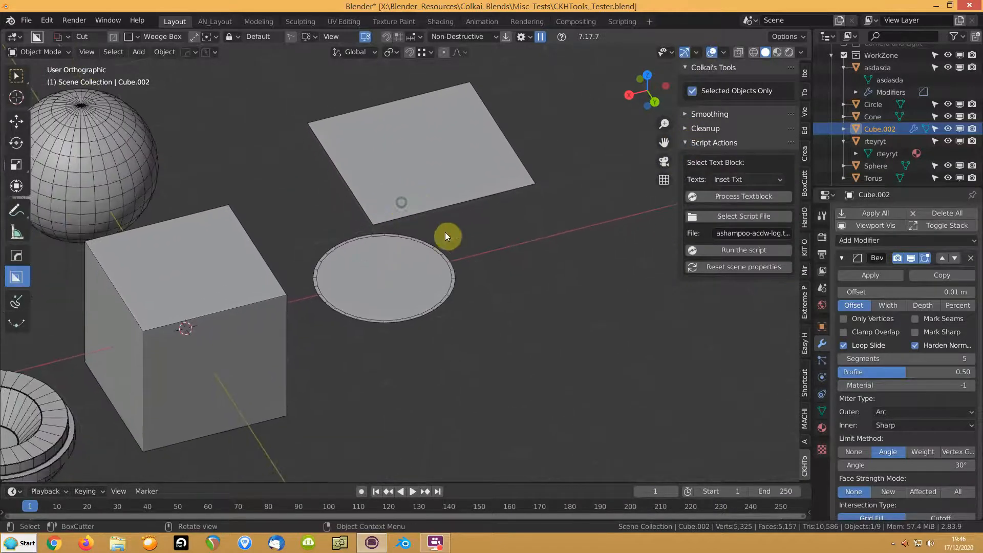
{"action": "scroll", "coordinate": [443, 231], "scroll_direction": "up", "scroll_amount": 2}
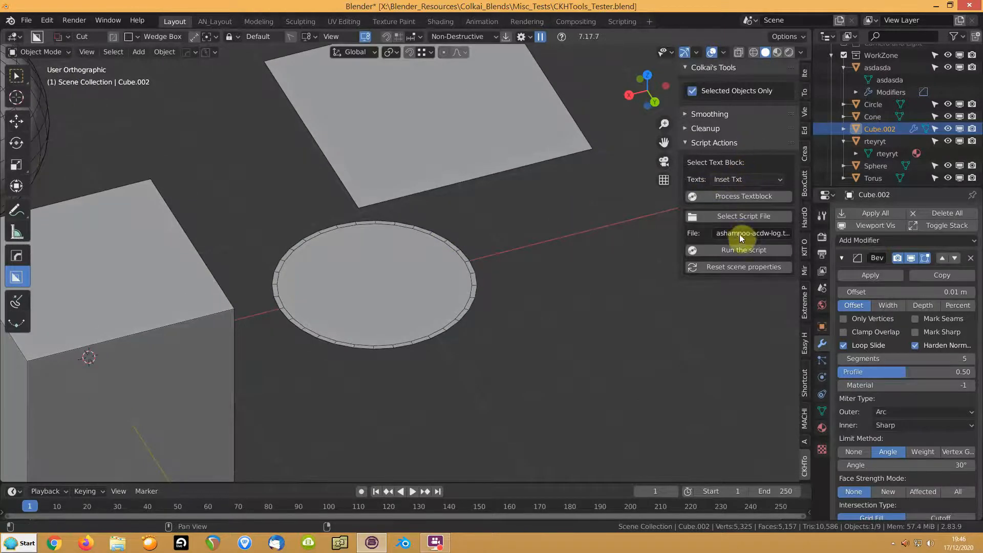
Choose myinsetter.py from the Colkai_Scripts folder as the script file for Script Actions
{"action": "left_click", "coordinate": [733, 216]}
{"action": "middle_click_drag", "start_coordinate": [283, 367], "coordinate": [312, 212]}
{"action": "scroll", "coordinate": [296, 315], "scroll_direction": "down", "scroll_amount": 8}
{"action": "scroll", "coordinate": [276, 378], "scroll_direction": "down", "scroll_amount": 1}
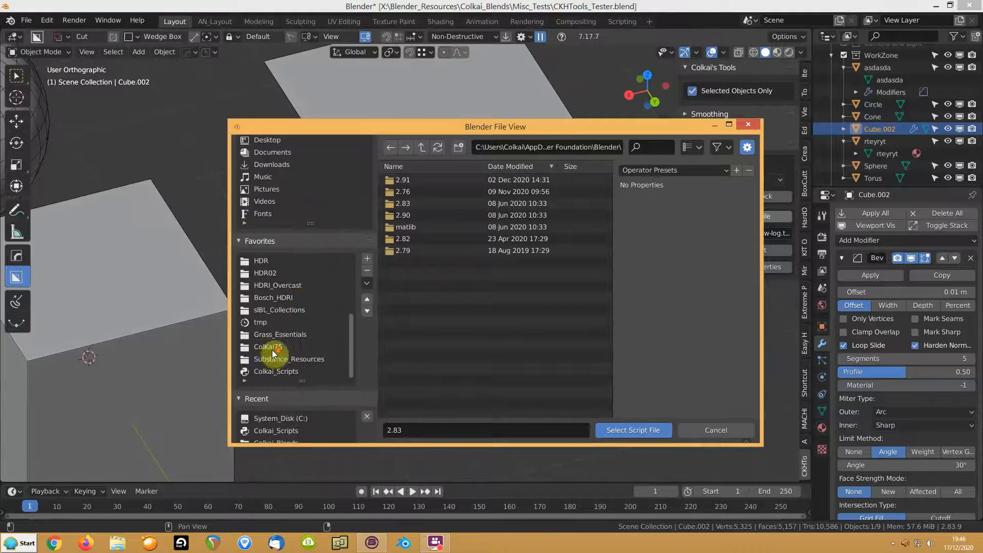
{"action": "left_click", "coordinate": [263, 373]}
{"action": "scroll", "coordinate": [440, 295], "scroll_direction": "down", "scroll_amount": 10}
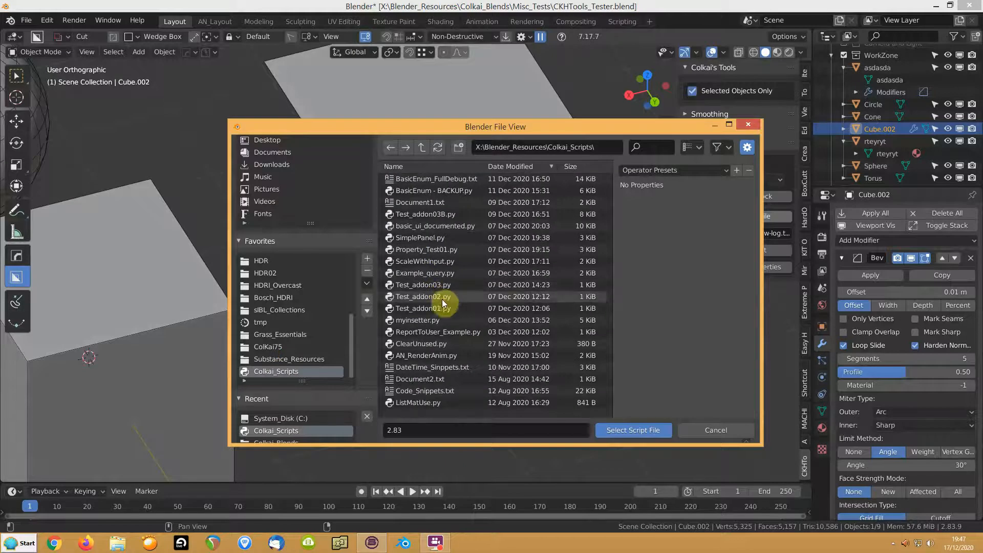
{"action": "double_click", "coordinate": [417, 321]}
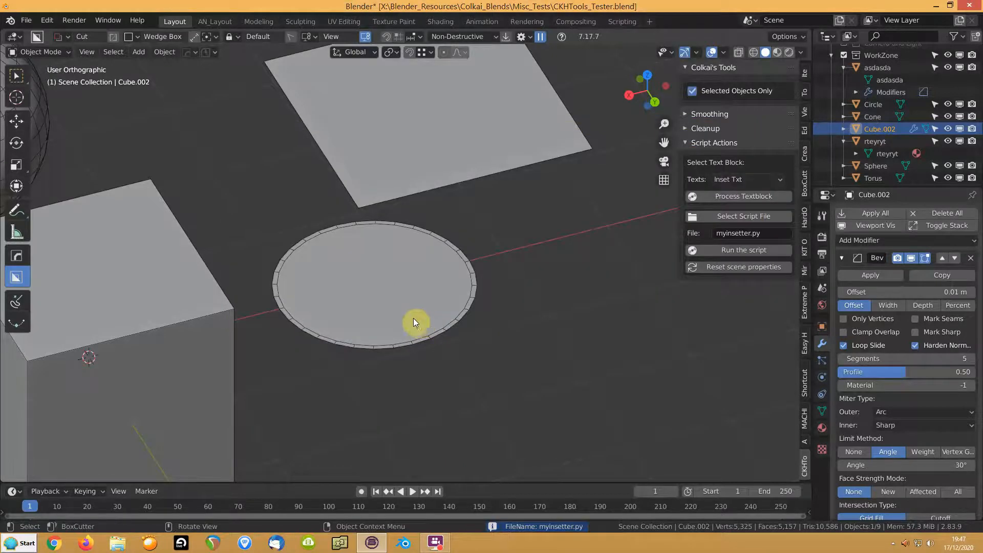
Try to run myinsetter.py on the Circle object, and enter Edit Mode with none of its geometry selected
{"action": "left_click", "coordinate": [388, 311]}
{"action": "key", "text": "Tab"}
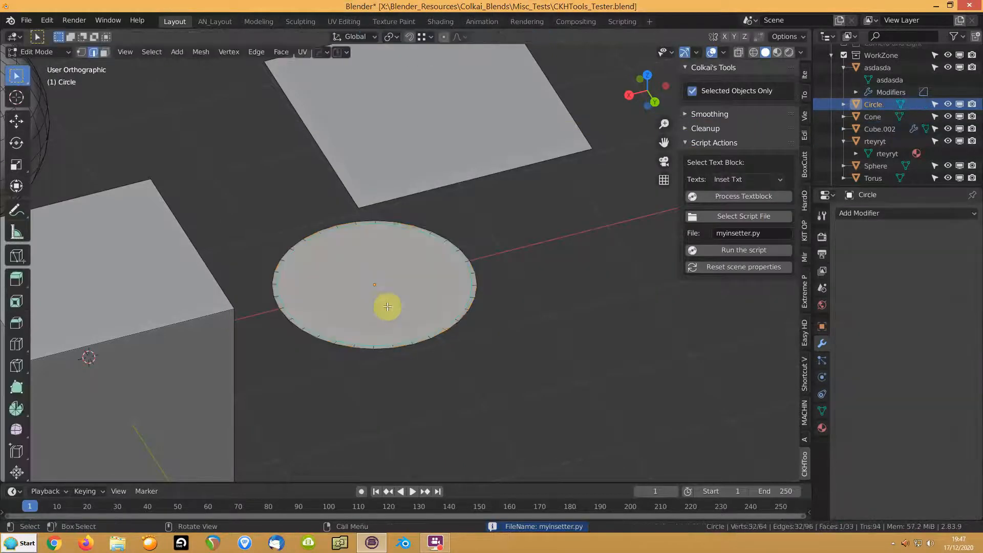
{"action": "scroll", "coordinate": [388, 306], "scroll_direction": "down", "scroll_amount": 1}
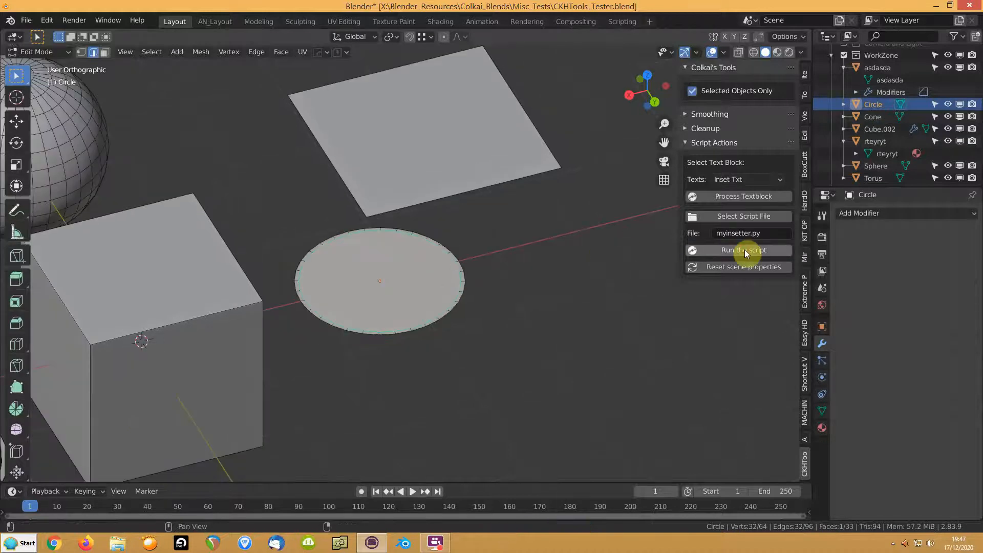
{"action": "key", "text": "Tab"}
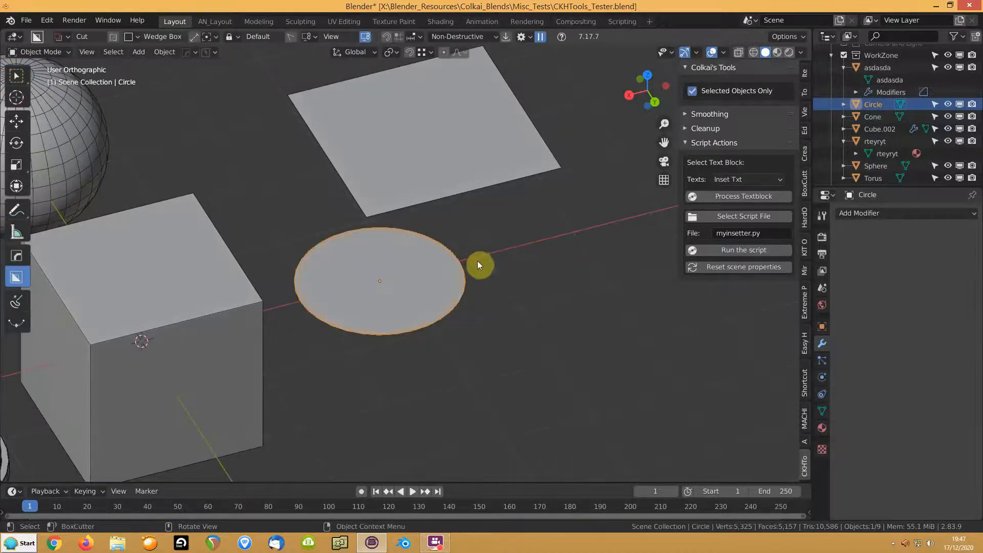
{"action": "left_click", "coordinate": [736, 251]}
{"action": "key", "text": "Tab"}
{"action": "left_click", "coordinate": [564, 276]}
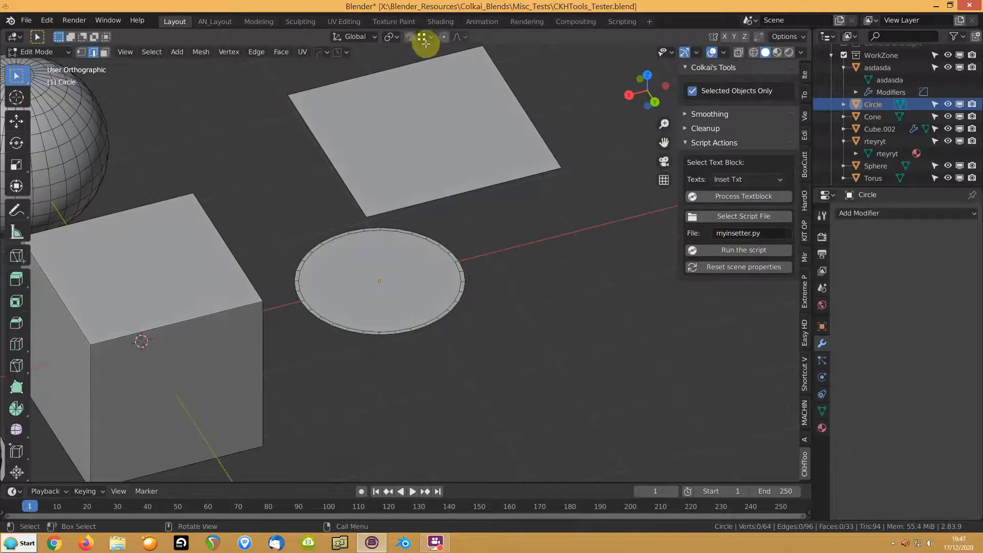
Switch to the Scripting workspace and check which text blocks are available in the text editor
{"action": "left_click", "coordinate": [623, 21]}
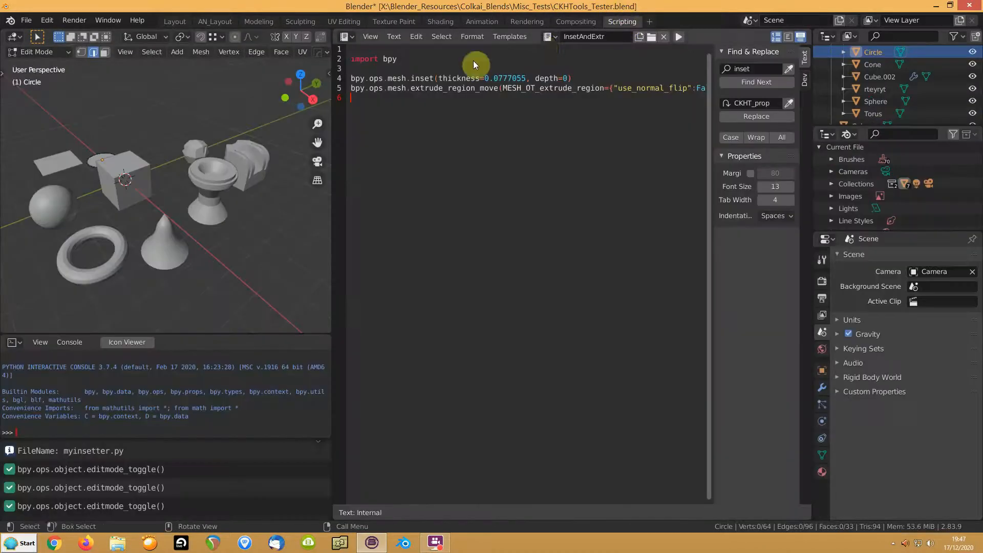
{"action": "left_click", "coordinate": [549, 36]}
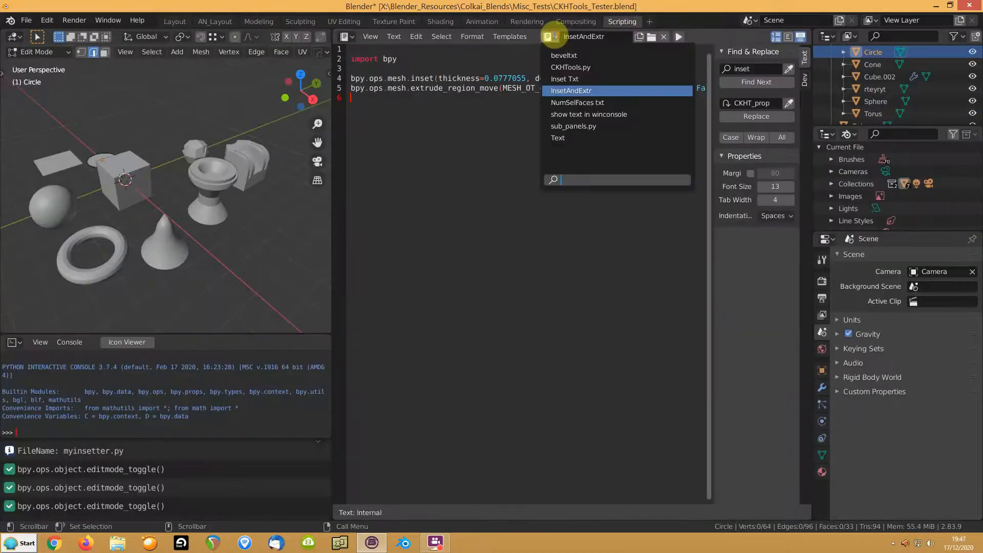
{"action": "left_click", "coordinate": [515, 61]}
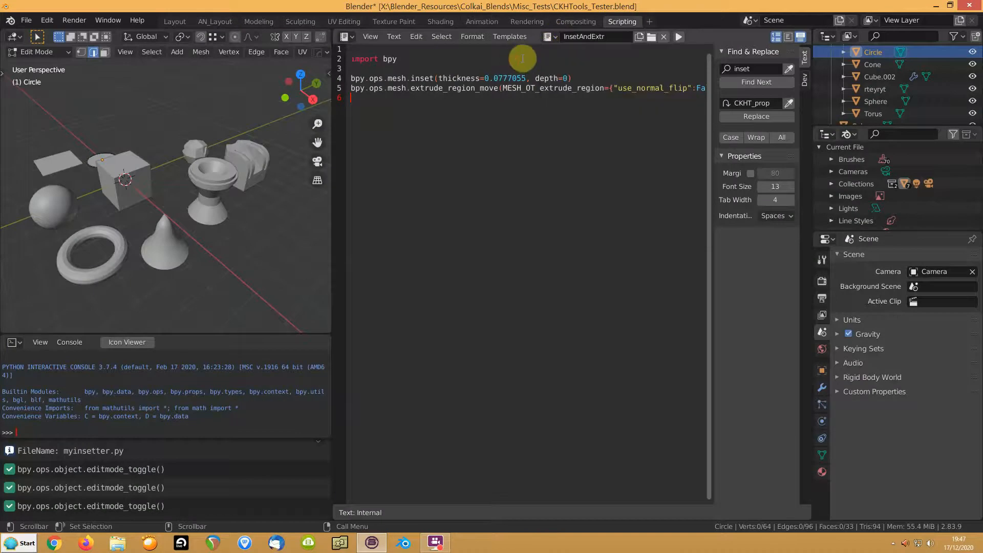
Browse to the Colkai_Scripts folder for opening a text file in the text editor, and look through its scripts
{"action": "left_click", "coordinate": [651, 36]}
{"action": "middle_click_drag", "start_coordinate": [326, 352], "coordinate": [344, 207]}
{"action": "scroll", "coordinate": [286, 307], "scroll_direction": "down", "scroll_amount": 5}
{"action": "left_click", "coordinate": [267, 401]}
{"action": "left_click", "coordinate": [415, 327]}
{"action": "scroll", "coordinate": [418, 327], "scroll_direction": "down", "scroll_amount": 5}
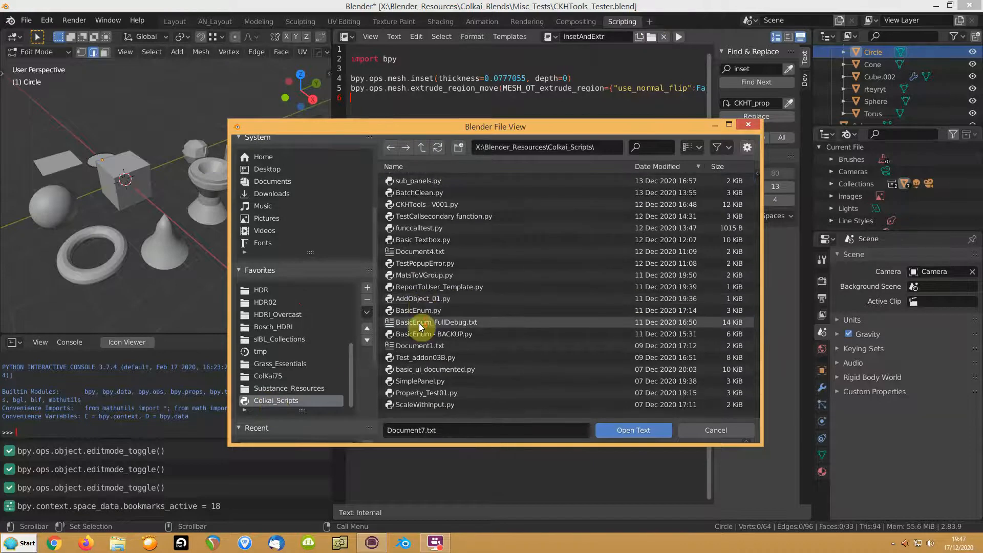
{"action": "scroll", "coordinate": [419, 327], "scroll_direction": "down", "scroll_amount": 6}
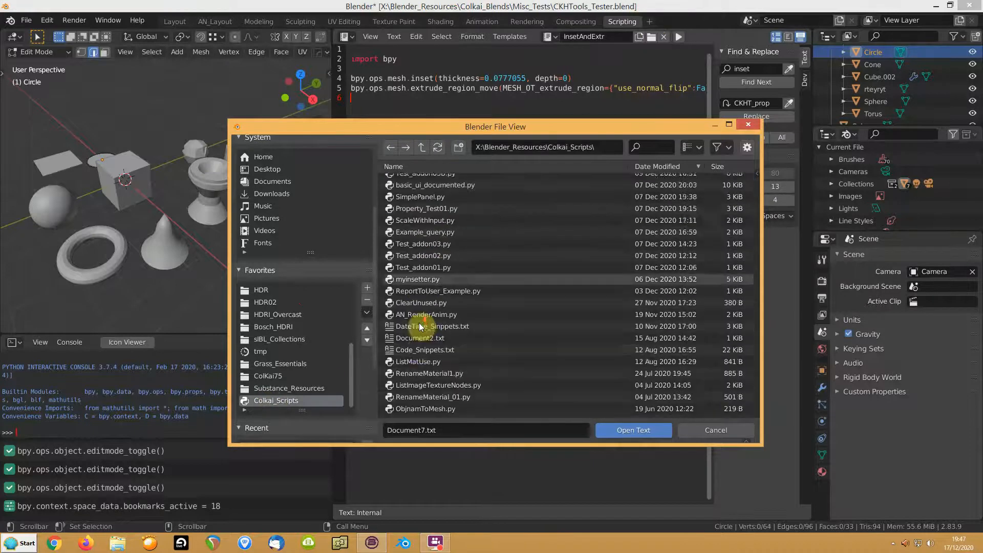
{"action": "scroll", "coordinate": [419, 326], "scroll_direction": "down", "scroll_amount": 1}
{"action": "scroll", "coordinate": [423, 325], "scroll_direction": "up", "scroll_amount": 1}
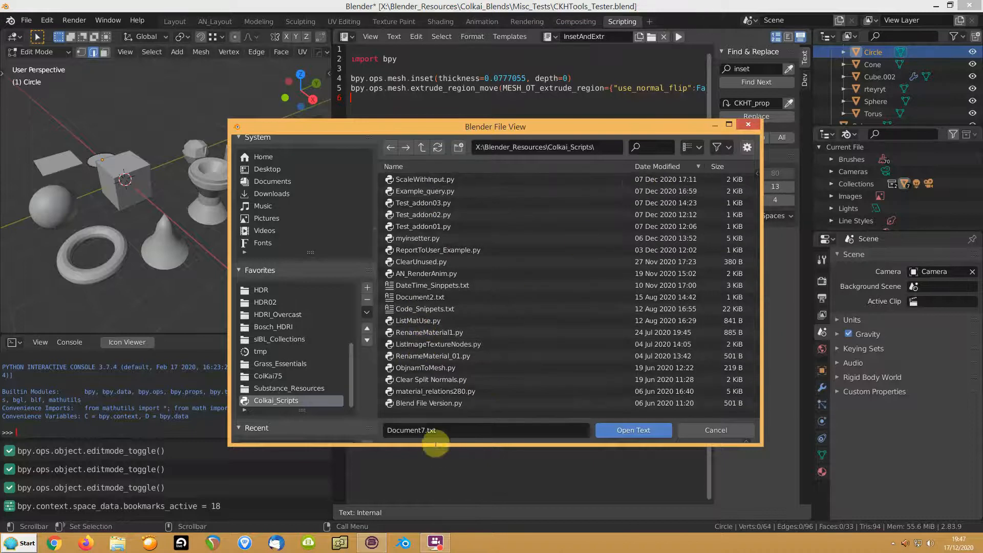
Filter the script files by "qu" and open QuickInset.py in the text editor
{"action": "left_click", "coordinate": [435, 430]}
{"action": "type", "text": "qu"}
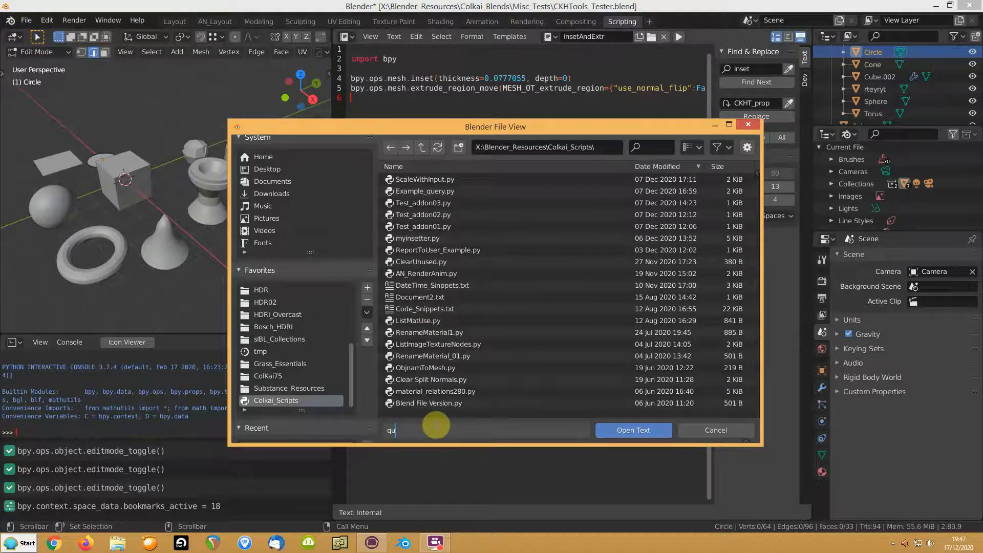
{"action": "key", "text": "Return"}
{"action": "key", "text": "q"}
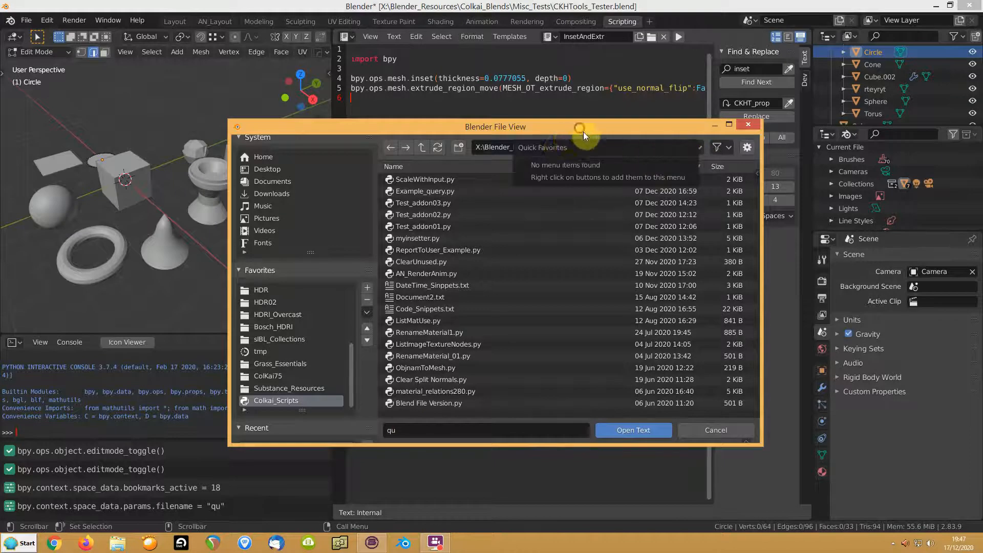
{"action": "left_click", "coordinate": [659, 146]}
{"action": "type", "text": "q"}
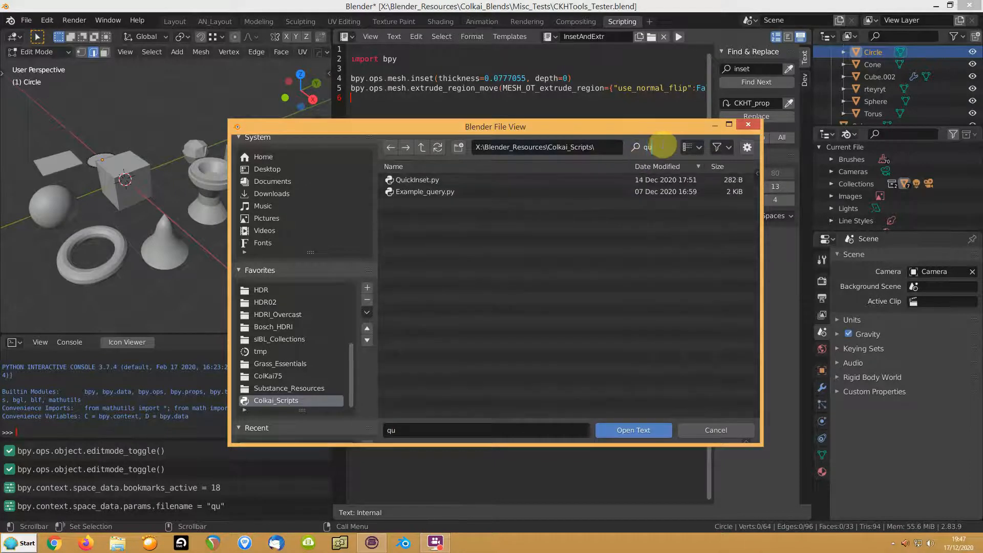
{"action": "type", "text": "u"}
{"action": "double_click", "coordinate": [417, 180]}
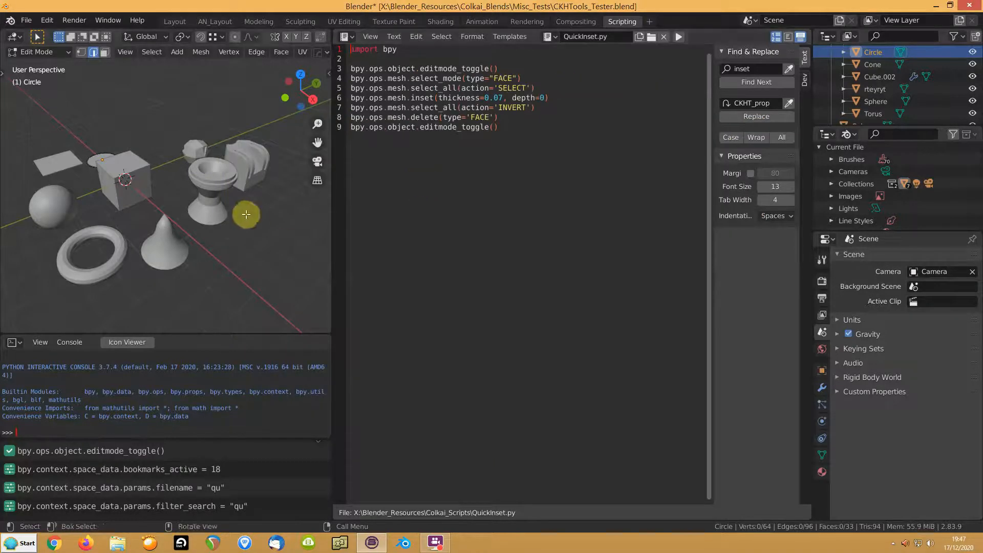
Return to Object Mode, add a mesh circle and move it into the empty space beside the existing Circle
{"action": "key", "text": "Tab"}
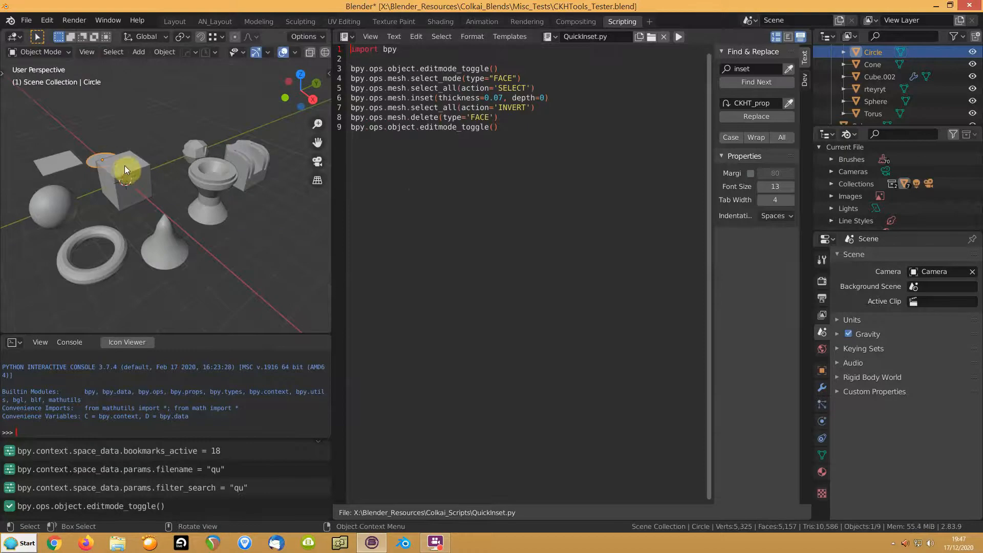
{"action": "key", "text": "KP_Decimal"}
{"action": "scroll", "coordinate": [179, 201], "scroll_direction": "down", "scroll_amount": 7}
{"action": "middle_click_drag", "start_coordinate": [186, 201], "coordinate": [144, 253]}
{"action": "key", "text": "shift+a"}
{"action": "mouse_move", "coordinate": [224, 196]}
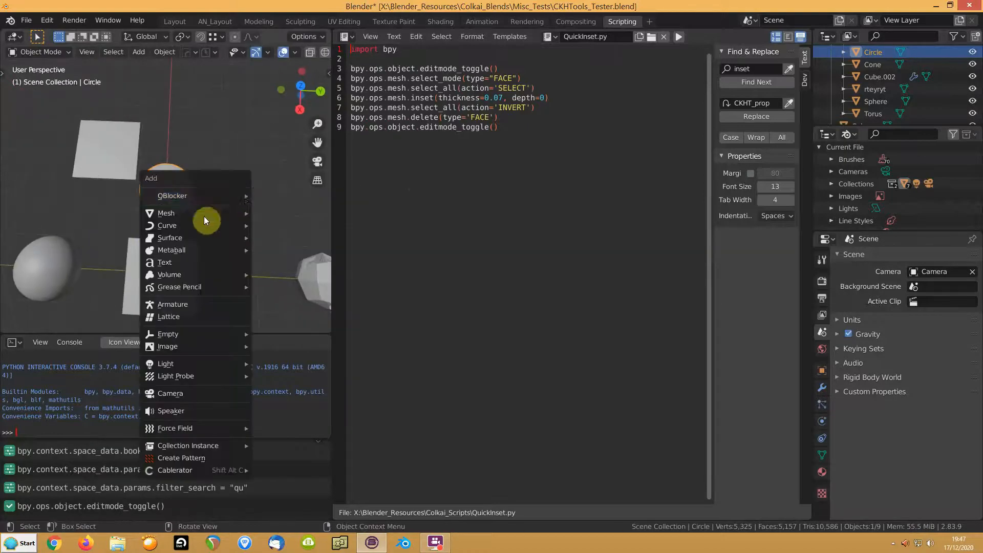
{"action": "left_click", "coordinate": [262, 272]}
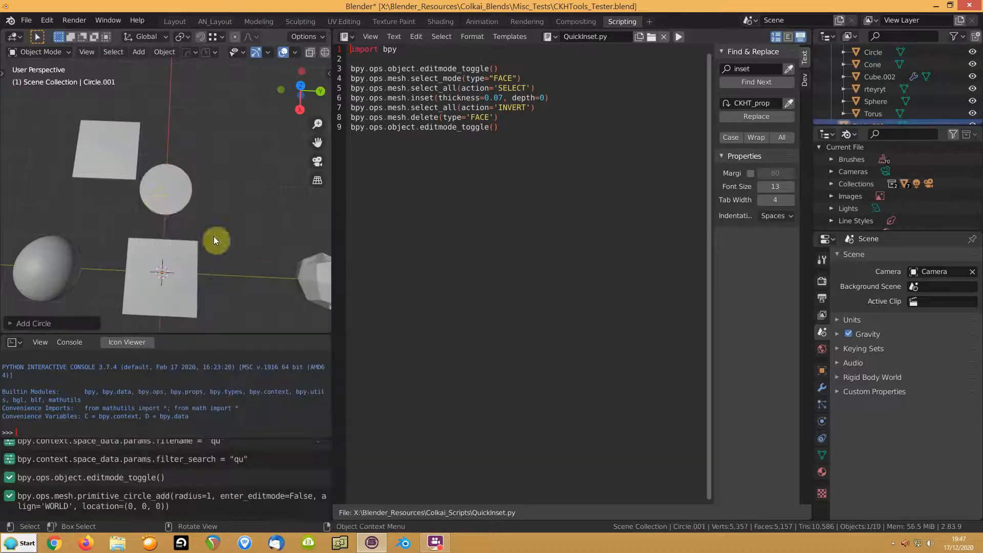
{"action": "key", "text": "g"}
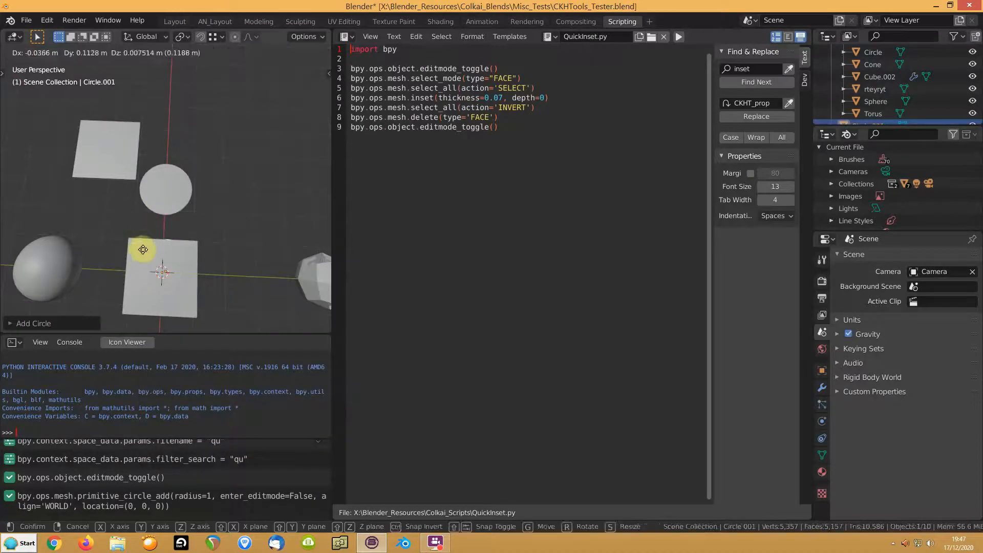
{"action": "left_click", "coordinate": [241, 186]}
Fill the new circle's outline with a face in Edit Mode and return to Object Mode
{"action": "key", "text": "Tab"}
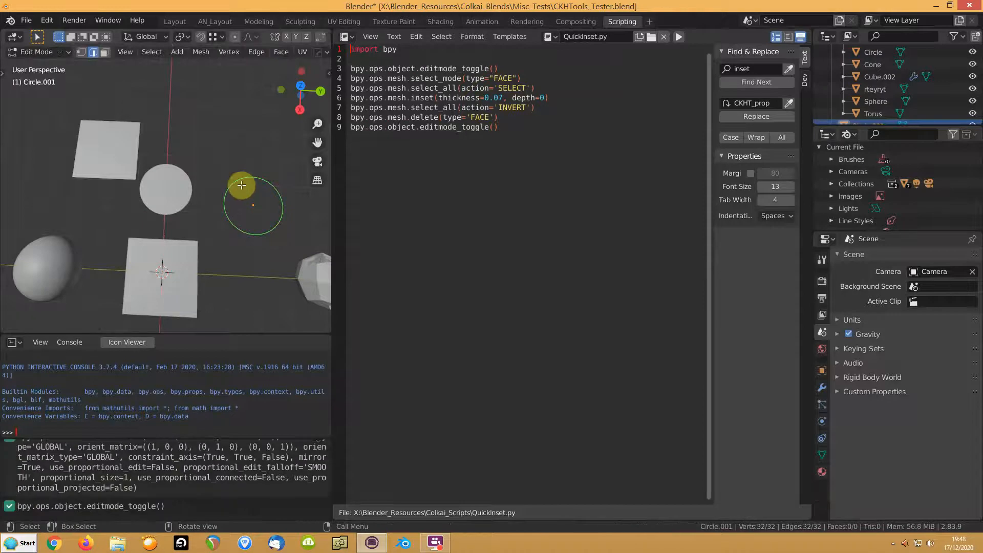
{"action": "key", "text": "a"}
{"action": "key", "text": "f"}
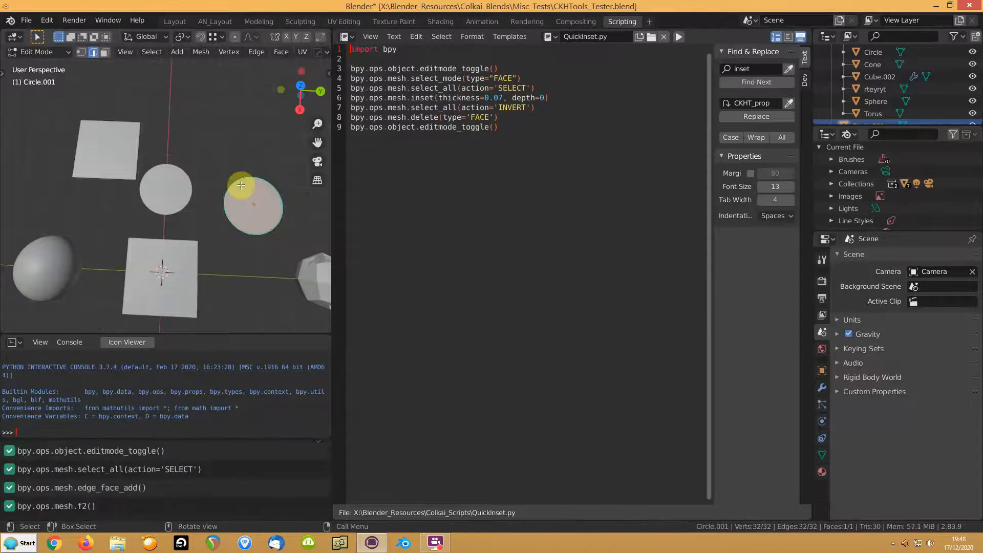
{"action": "key", "text": "Tab"}
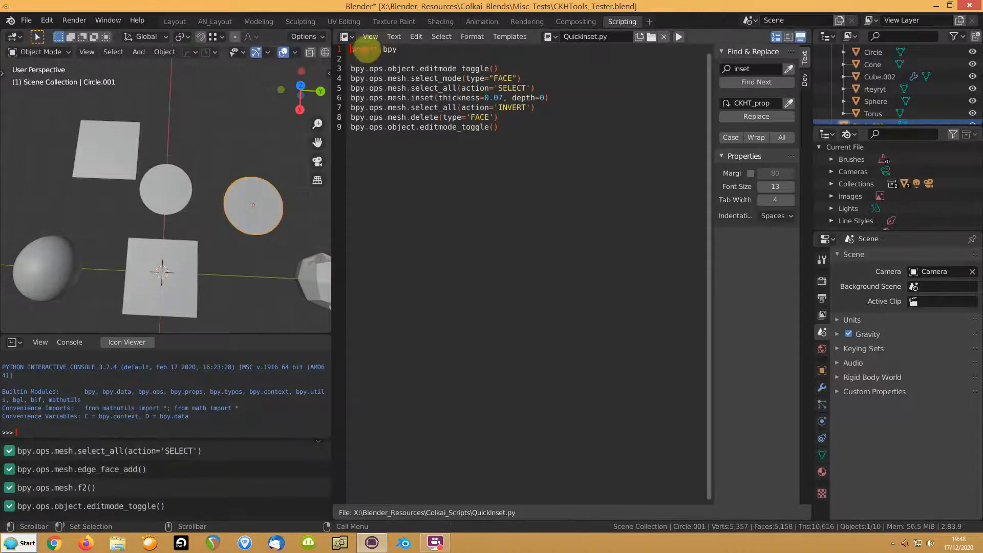
Switch to the Layout workspace and try to run myinsetter.py on the new circle
{"action": "left_click", "coordinate": [174, 21]}
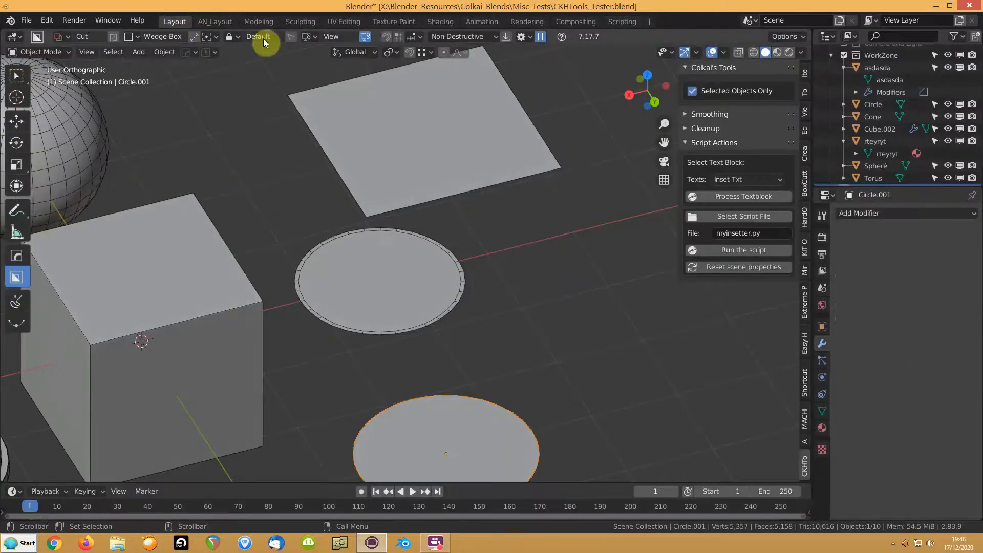
{"action": "middle_click_drag", "start_coordinate": [421, 406], "coordinate": [393, 282], "text": "shift"}
{"action": "middle_click_drag", "start_coordinate": [500, 324], "coordinate": [502, 336]}
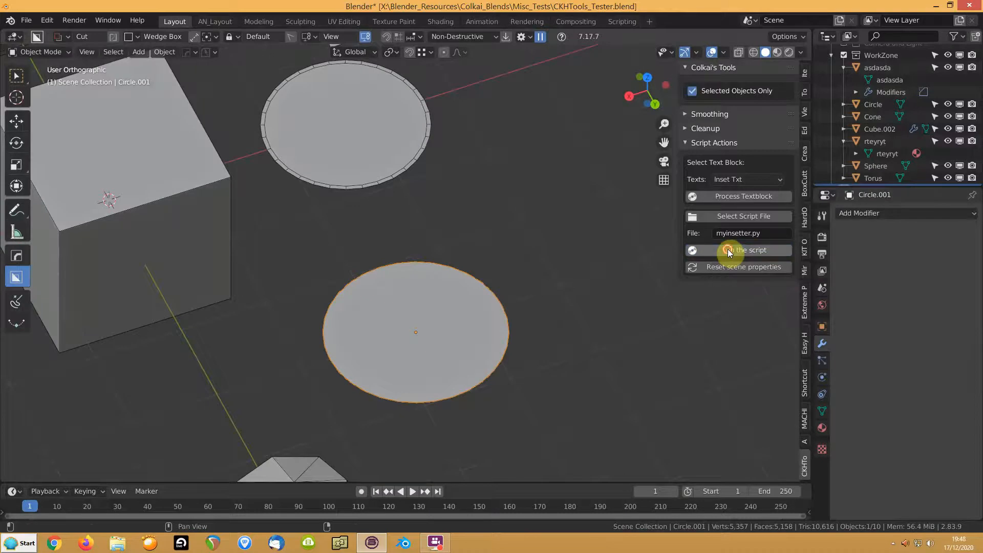
{"action": "left_click", "coordinate": [727, 250]}
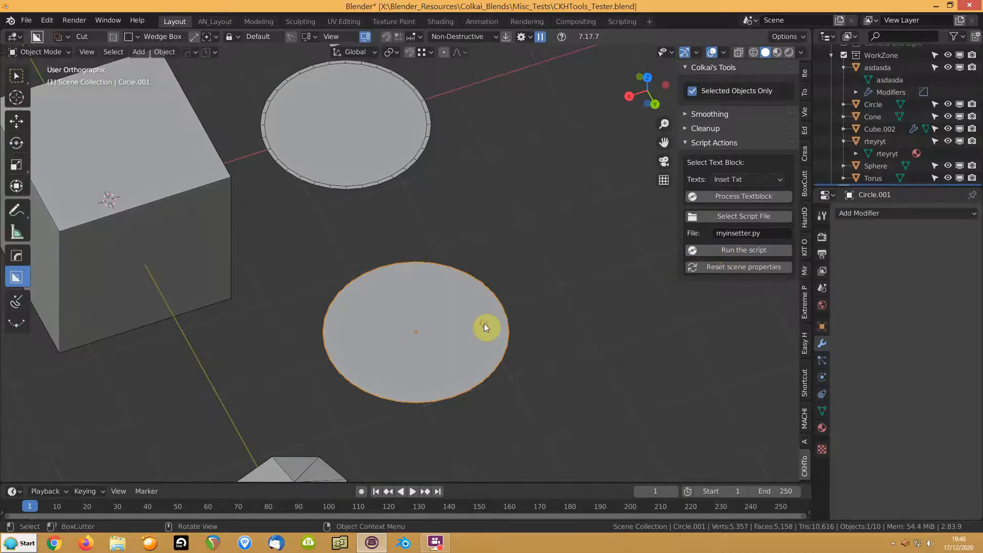
Choose QuickInset.py from the Colkai_Scripts folder as the Script Actions file, filtering the files by "qu"
{"action": "left_click", "coordinate": [749, 219]}
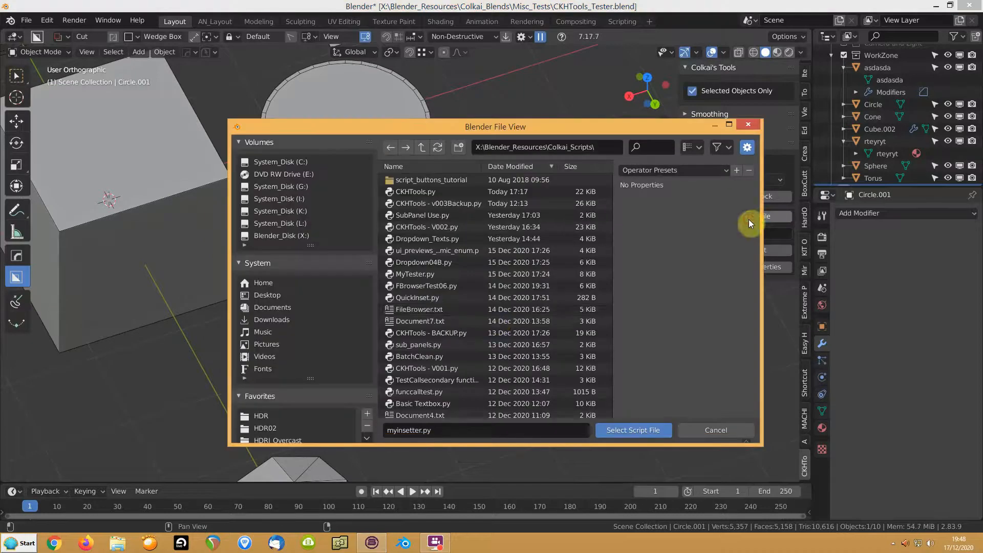
{"action": "scroll", "coordinate": [500, 308], "scroll_direction": "down", "scroll_amount": 5}
{"action": "scroll", "coordinate": [461, 239], "scroll_direction": "down", "scroll_amount": 3}
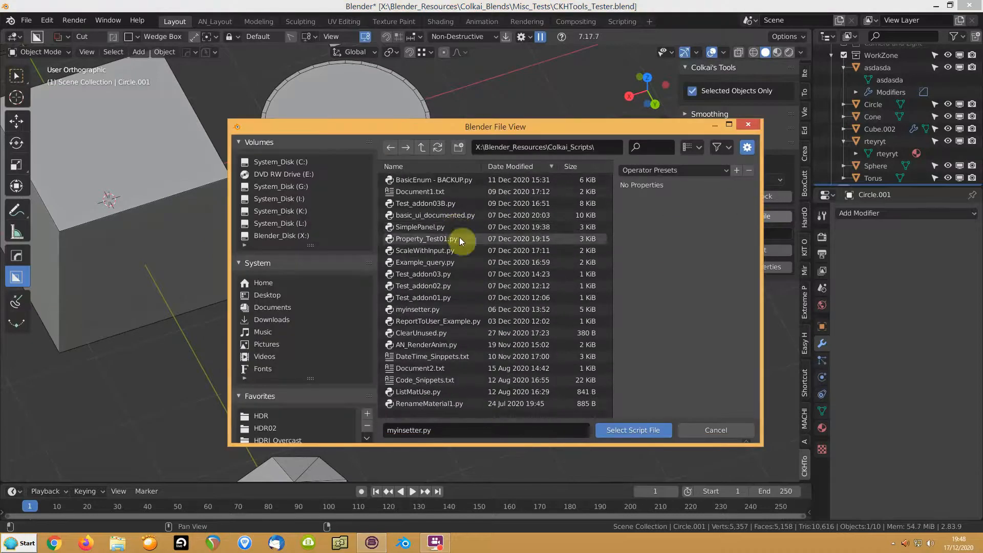
{"action": "left_click", "coordinate": [664, 148]}
{"action": "type", "text": "qu"}
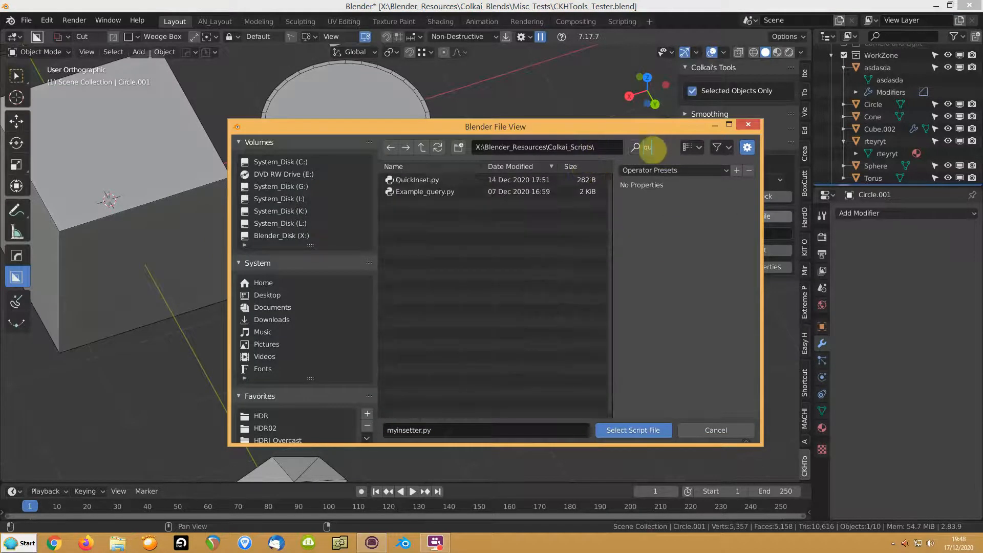
{"action": "left_click", "coordinate": [420, 179]}
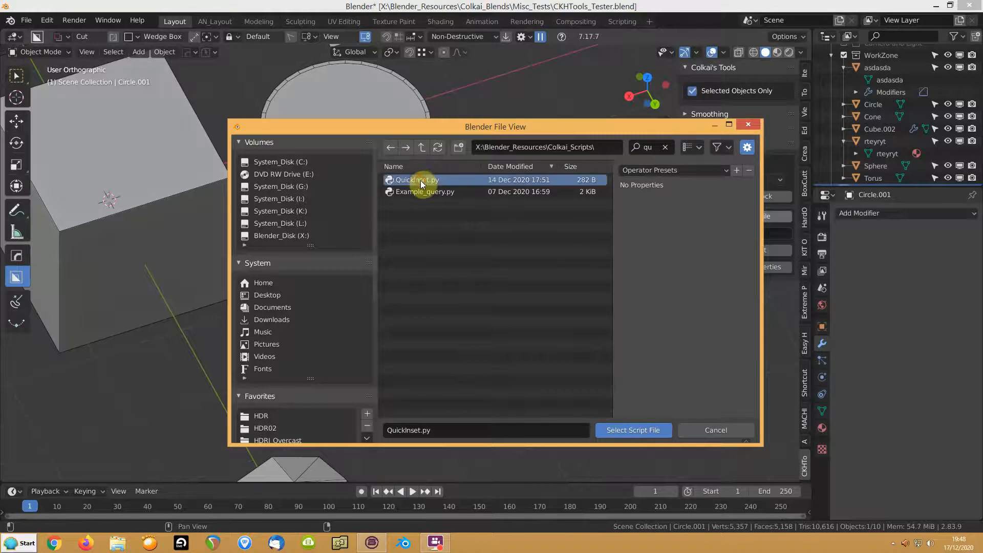
{"action": "left_click", "coordinate": [637, 429]}
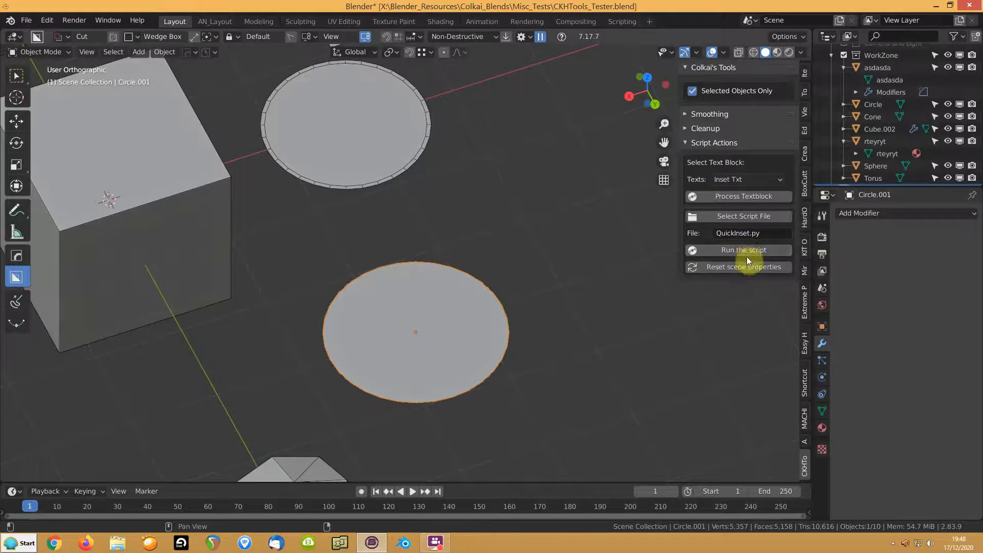
Run QuickInset.py repeatedly on the new circle to shrink it by successive insets
{"action": "left_click", "coordinate": [720, 252]}
{"action": "left_click", "coordinate": [721, 252]}
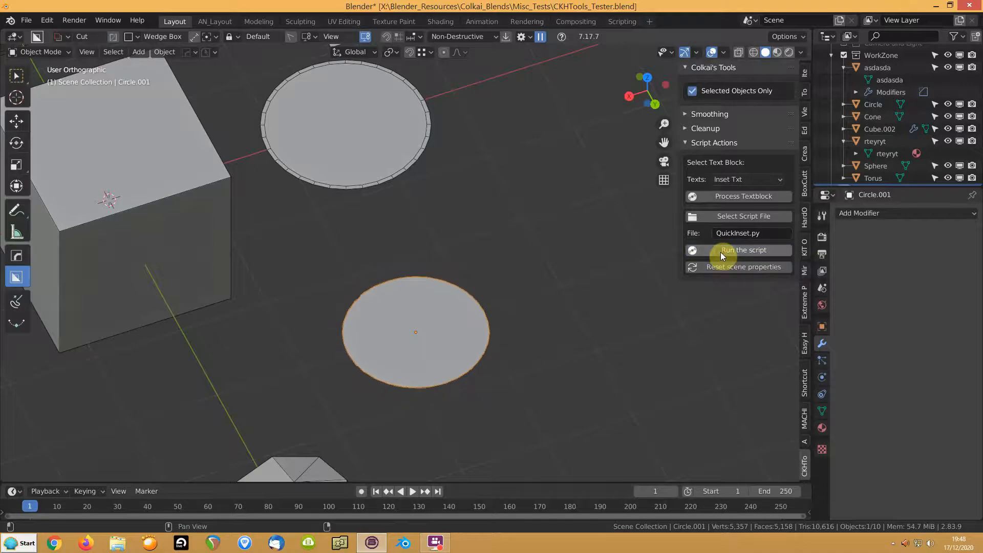
{"action": "left_click", "coordinate": [721, 252]}
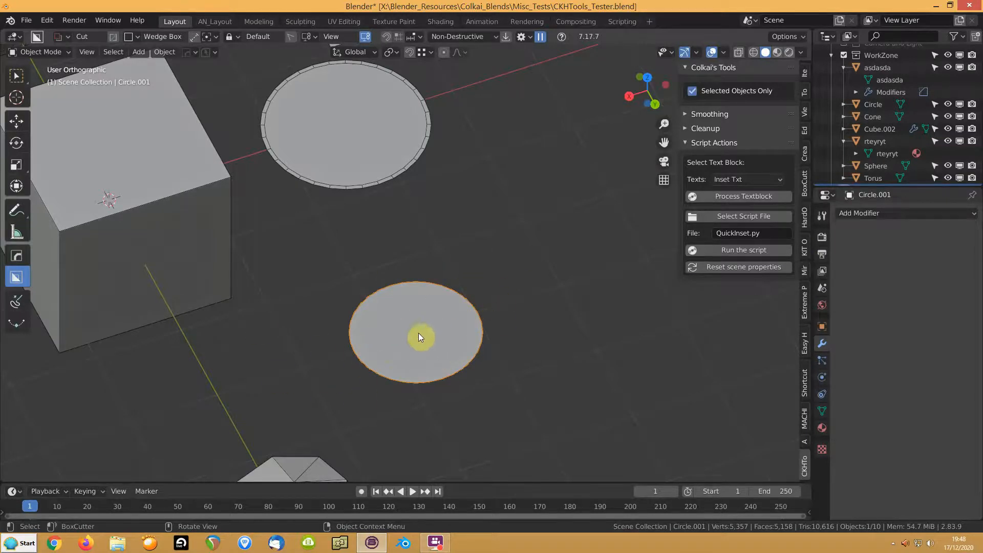
{"action": "left_click", "coordinate": [748, 250]}
{"action": "left_click", "coordinate": [748, 250]}
{"action": "left_click", "coordinate": [748, 250]}
{"action": "left_click", "coordinate": [748, 250]}
{"action": "left_click", "coordinate": [748, 250]}
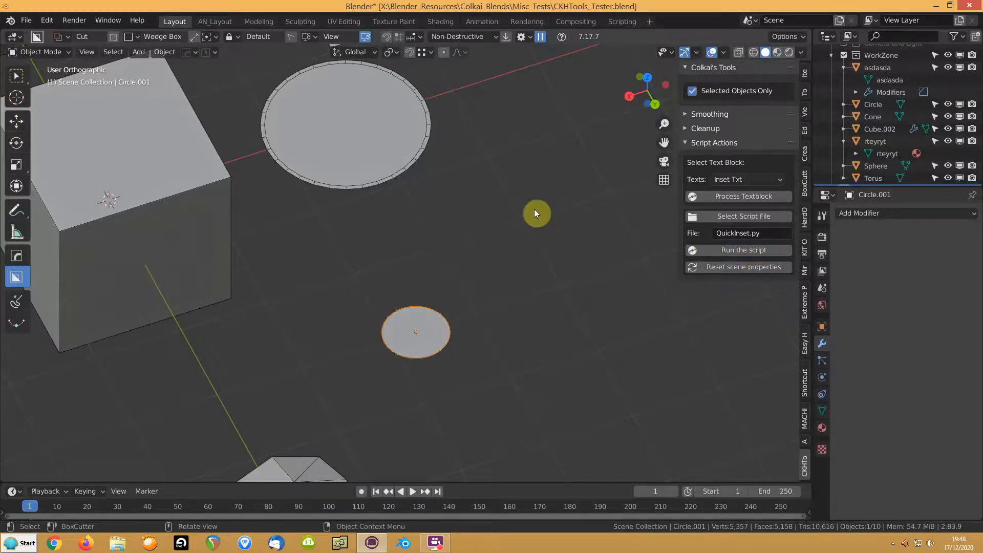
Enter Edit Mode on the original Circle and select its large central face
{"action": "left_click", "coordinate": [332, 159]}
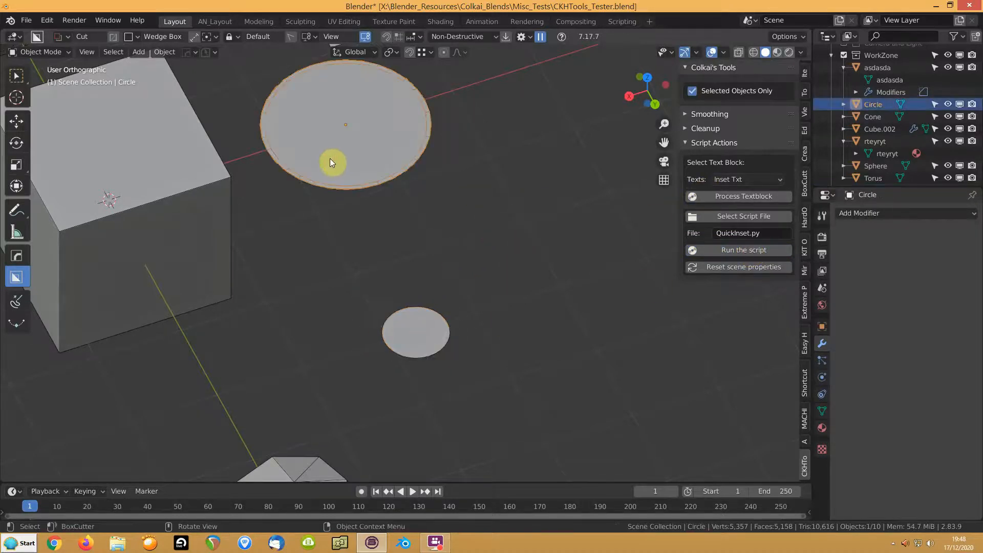
{"action": "key", "text": "Tab"}
{"action": "left_click", "coordinate": [332, 156]}
{"action": "middle_click_drag", "start_coordinate": [353, 167], "coordinate": [391, 249], "text": "shift"}
Examine the beveltxt, Inset Txt and InsetAndExtr text blocks in the Scripting workspace
{"action": "left_click", "coordinate": [761, 179]}
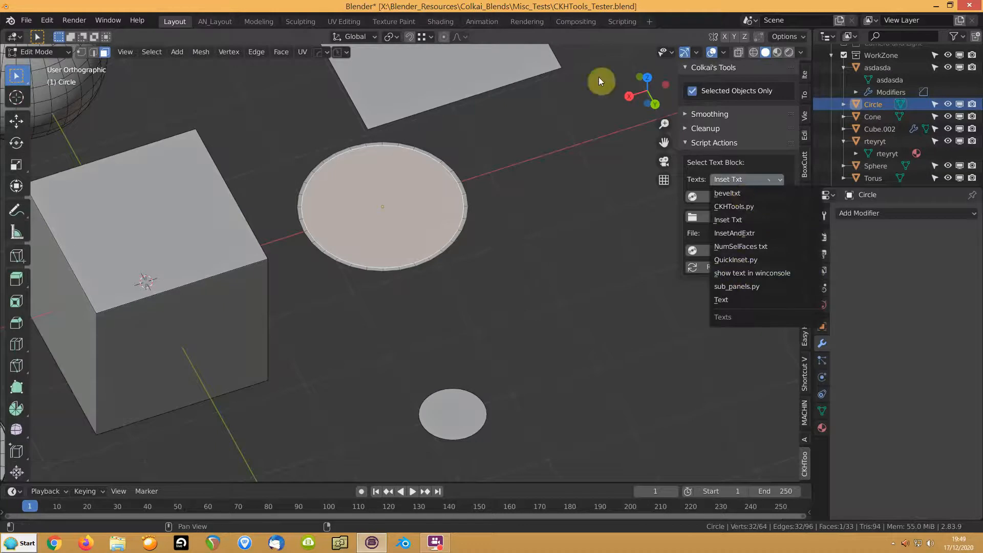
{"action": "left_click", "coordinate": [621, 21]}
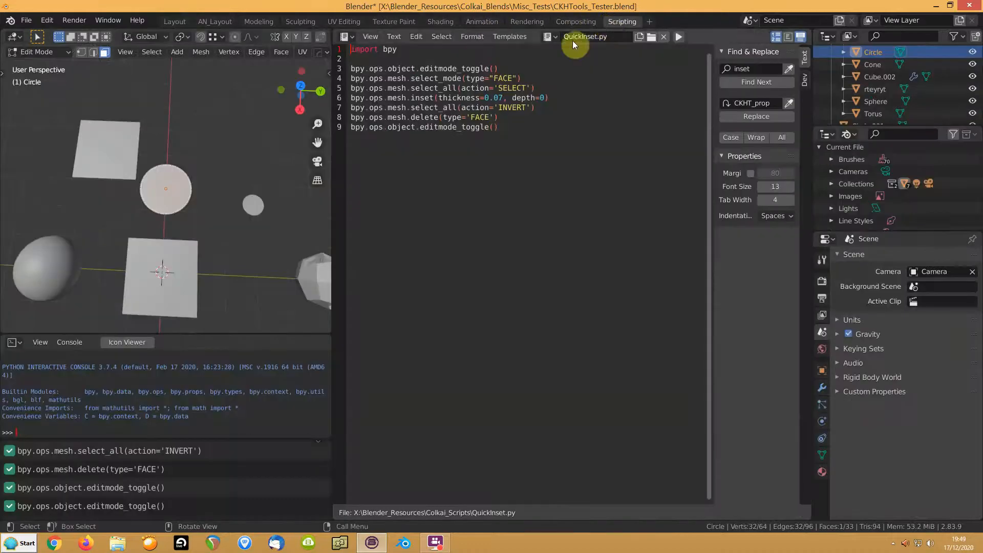
{"action": "left_click", "coordinate": [549, 37]}
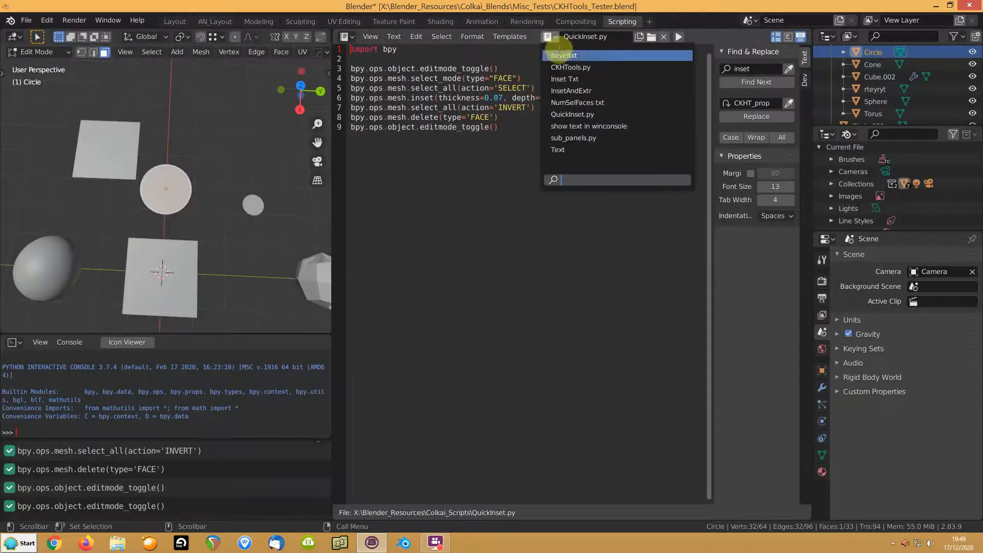
{"action": "left_click", "coordinate": [564, 55]}
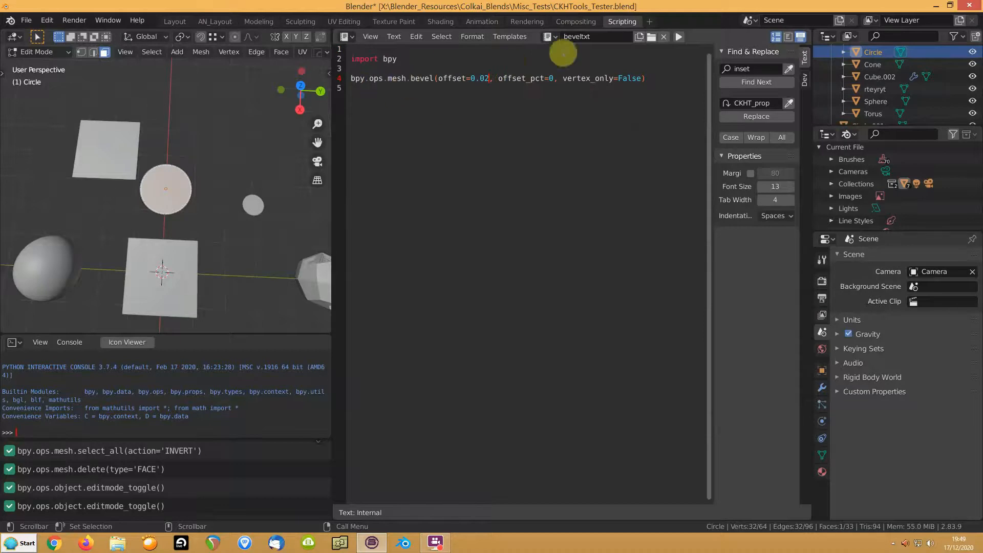
{"action": "left_click", "coordinate": [550, 36]}
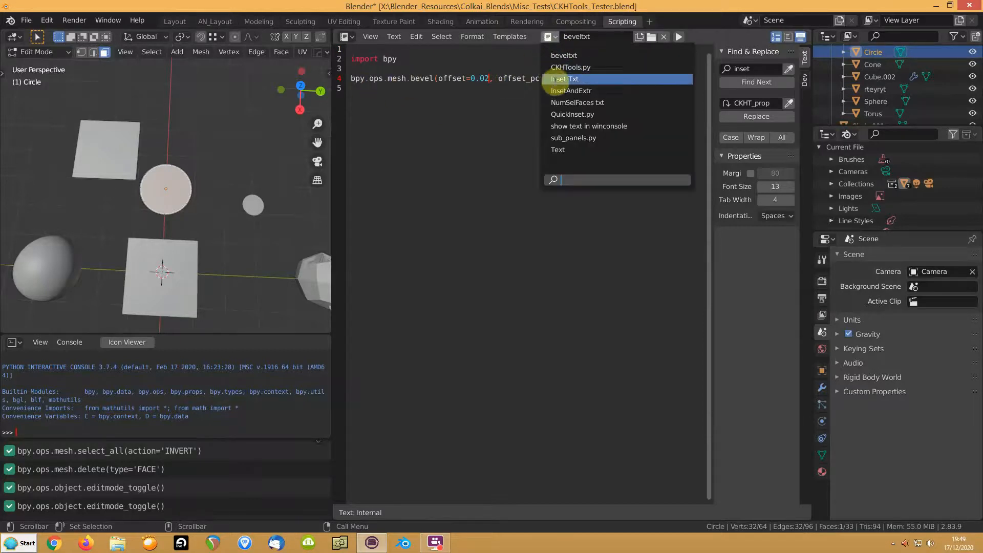
{"action": "left_click", "coordinate": [559, 80]}
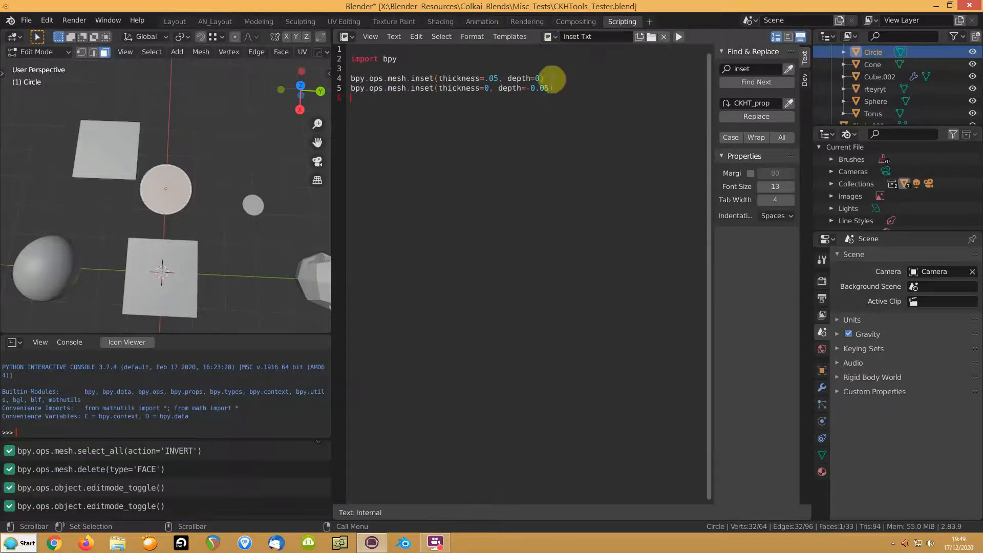
{"action": "left_click", "coordinate": [556, 36]}
{"action": "left_click", "coordinate": [568, 95]}
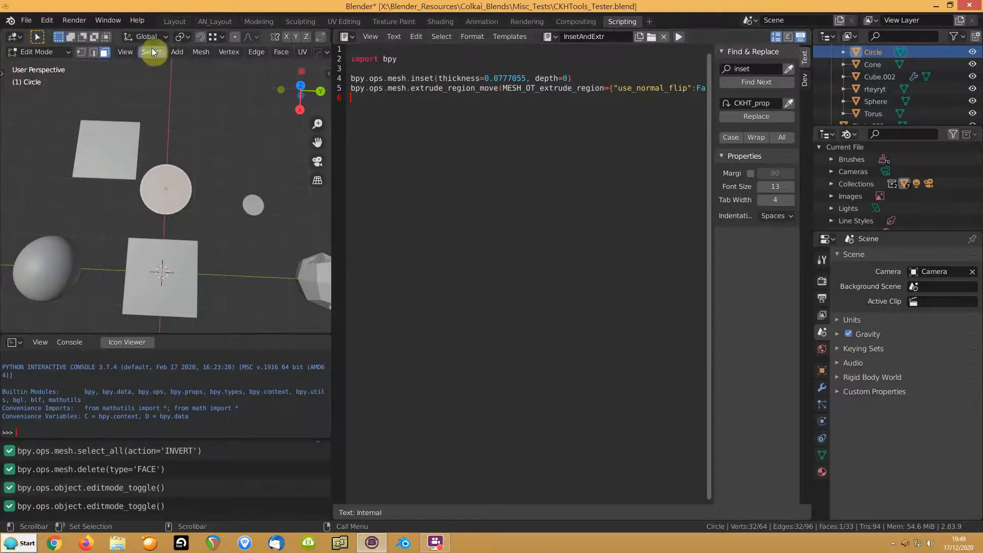
Back in the Layout workspace, process the Inset Txt text block repeatedly on the Circle's selected central face
{"action": "left_click", "coordinate": [174, 22]}
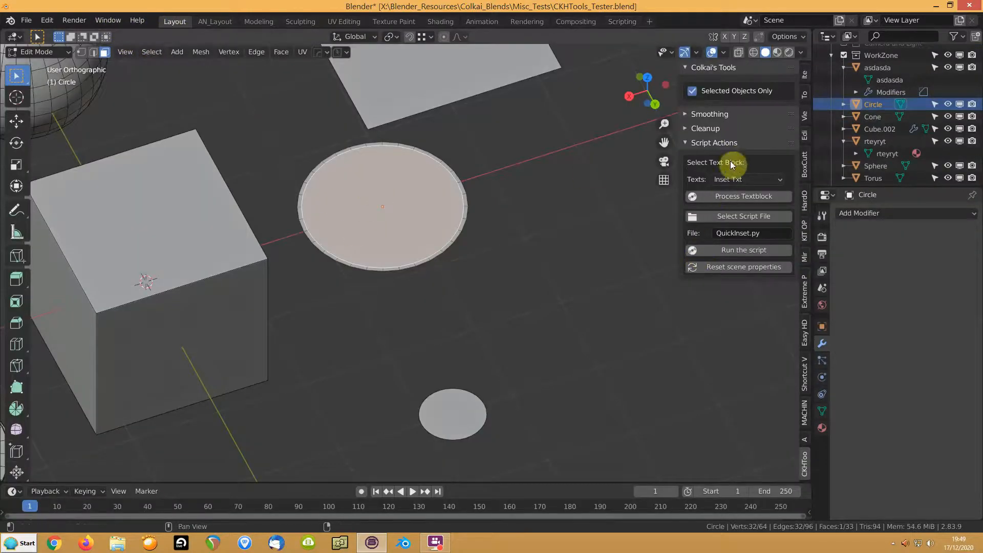
{"action": "left_click", "coordinate": [734, 179]}
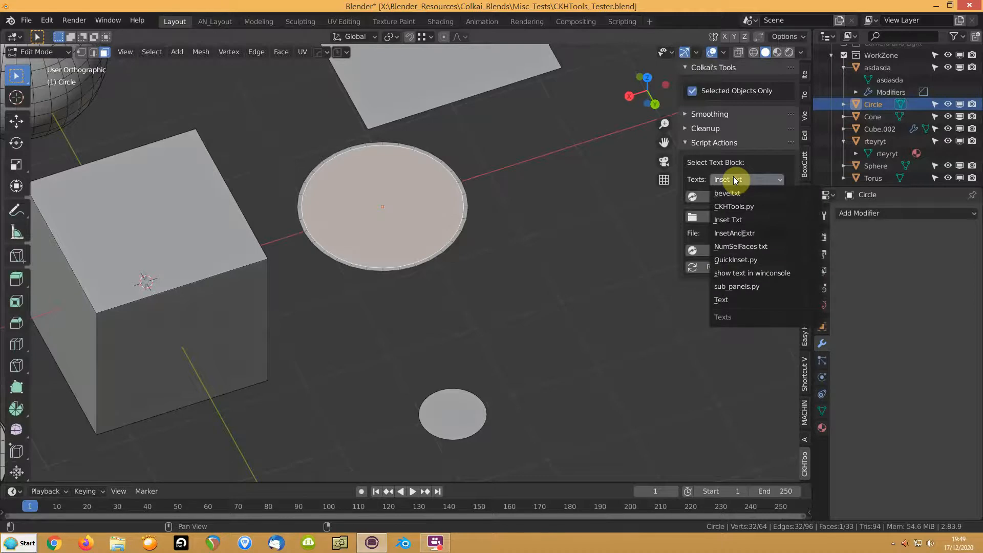
{"action": "left_click", "coordinate": [729, 219]}
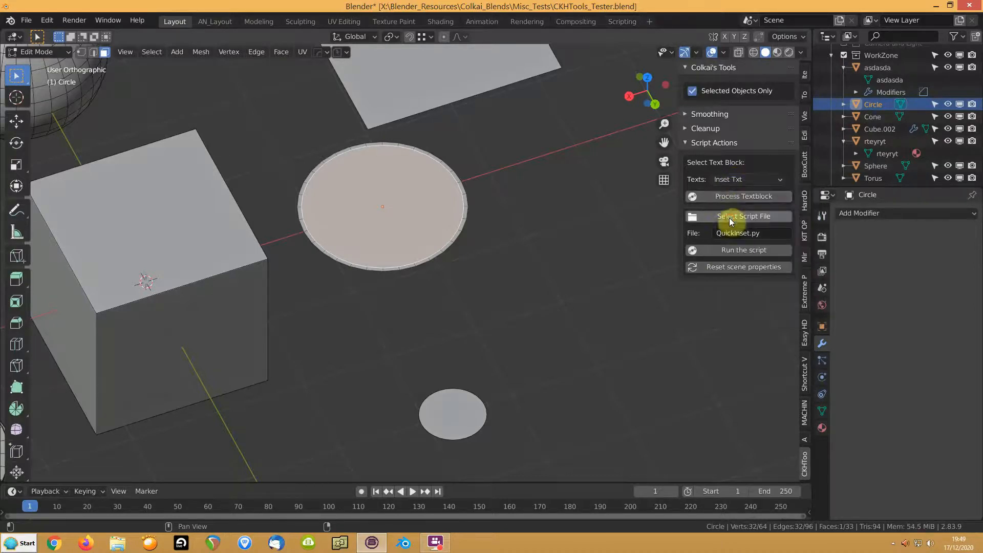
{"action": "left_click", "coordinate": [724, 198]}
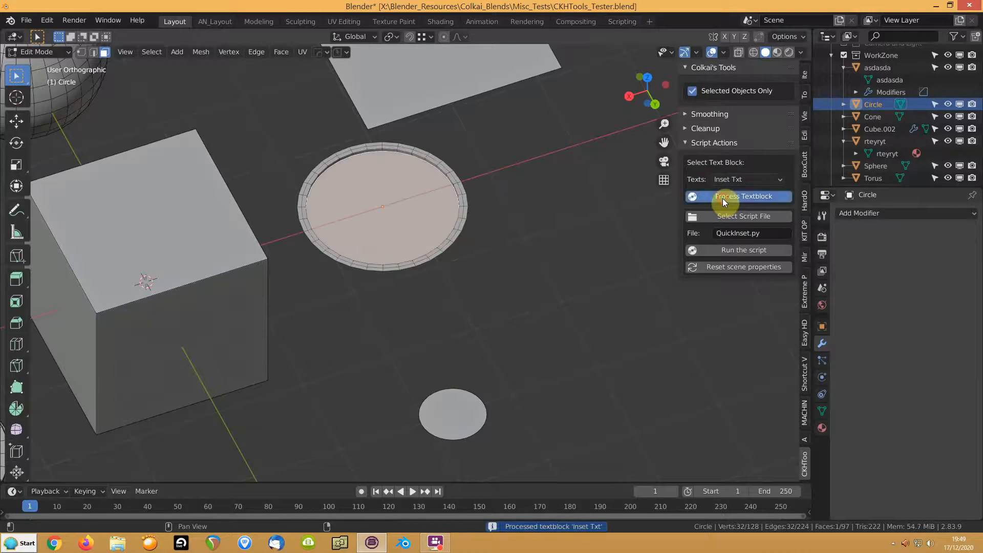
{"action": "left_click", "coordinate": [724, 198]}
{"action": "left_click", "coordinate": [723, 198]}
{"action": "left_click", "coordinate": [723, 198]}
{"action": "left_click", "coordinate": [723, 198]}
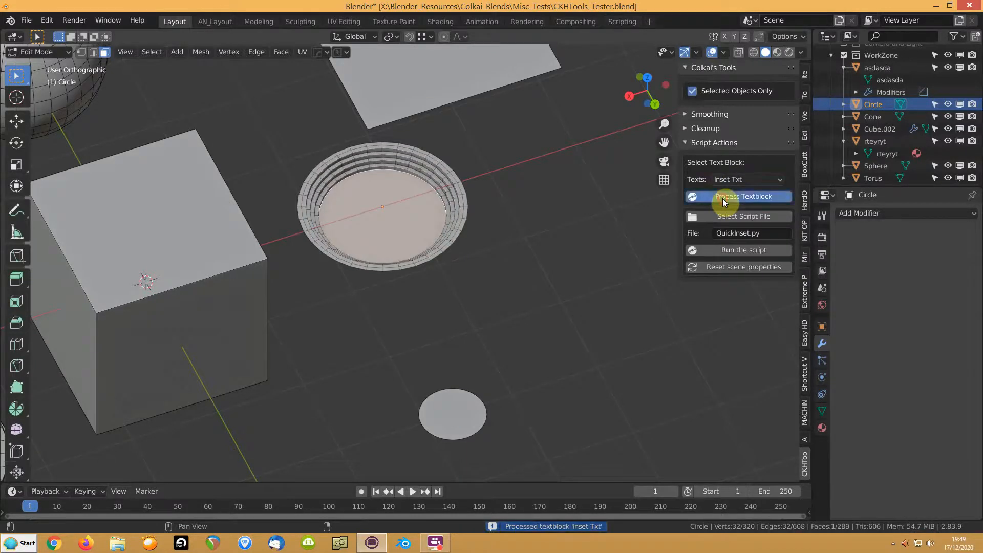
Process the InsetAndExtr text block five times on the Circle's central face to build a stepped tower
{"action": "left_click", "coordinate": [728, 179]}
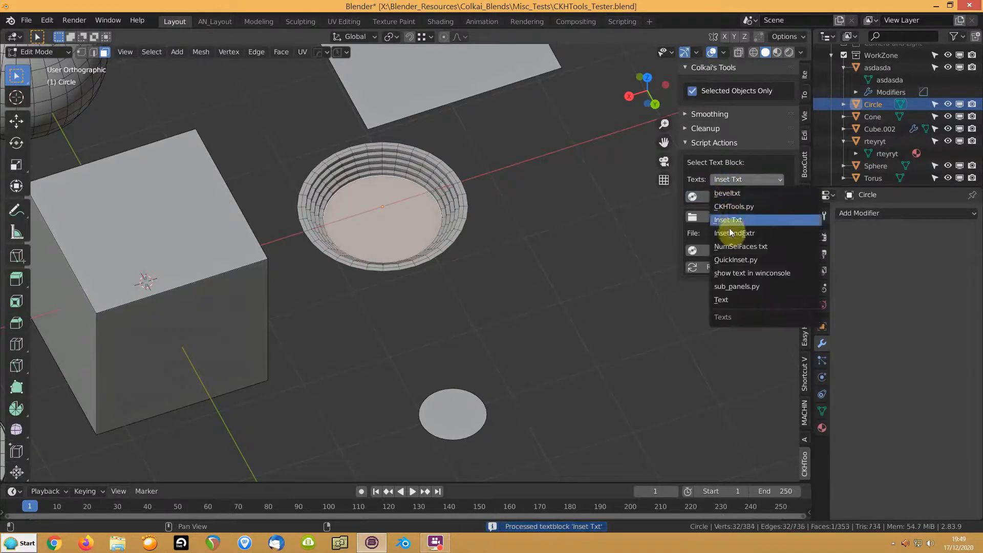
{"action": "left_click", "coordinate": [732, 233]}
{"action": "left_click", "coordinate": [722, 198]}
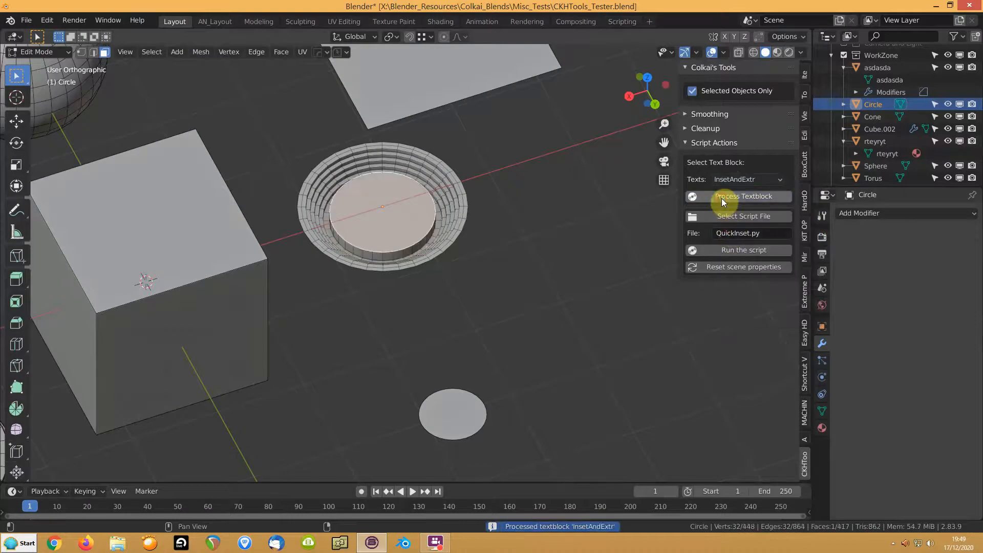
{"action": "left_click", "coordinate": [721, 198]}
{"action": "left_click", "coordinate": [721, 198]}
{"action": "left_click", "coordinate": [721, 197]}
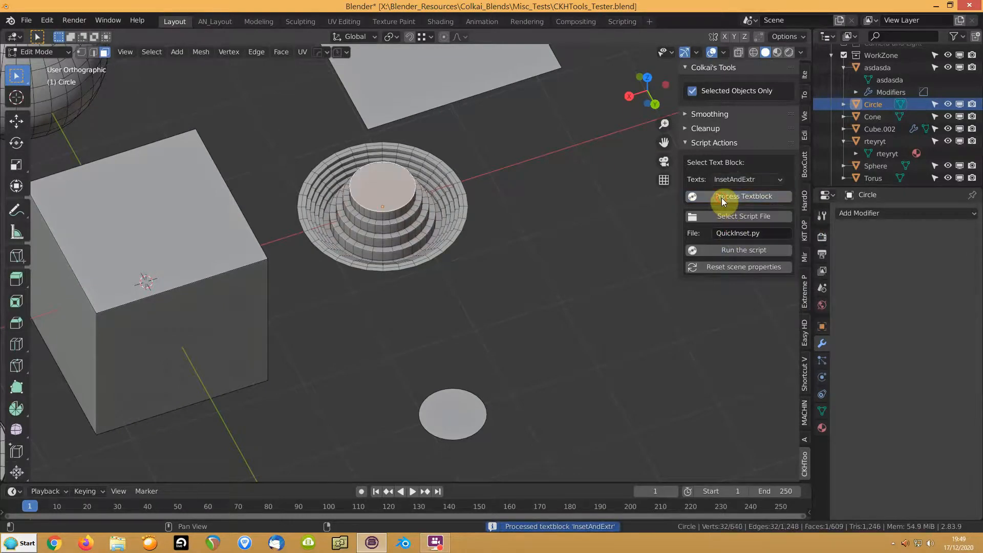
{"action": "left_click", "coordinate": [721, 198]}
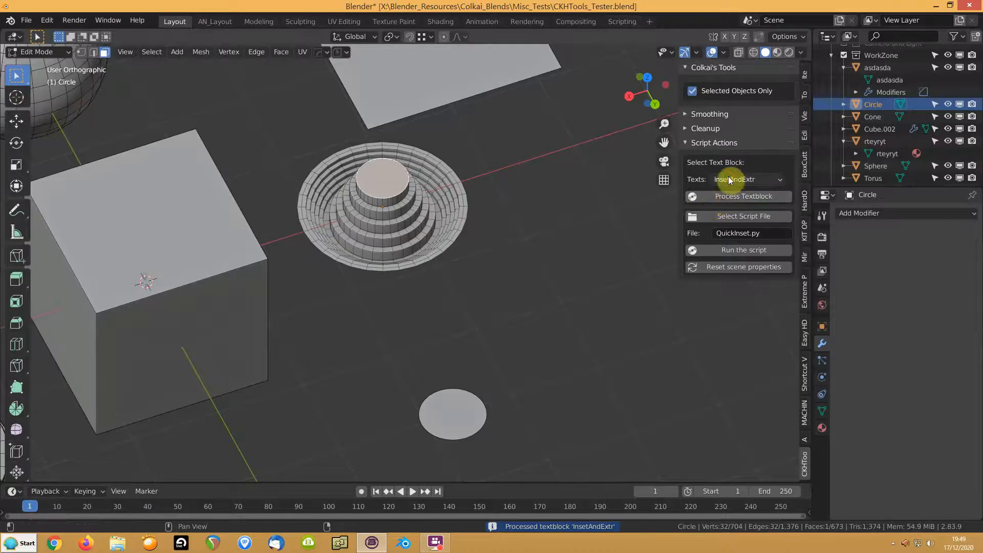
Process the beveltxt text block on the selected top face of the stepped tower
{"action": "left_click", "coordinate": [728, 178]}
{"action": "left_click", "coordinate": [728, 194]}
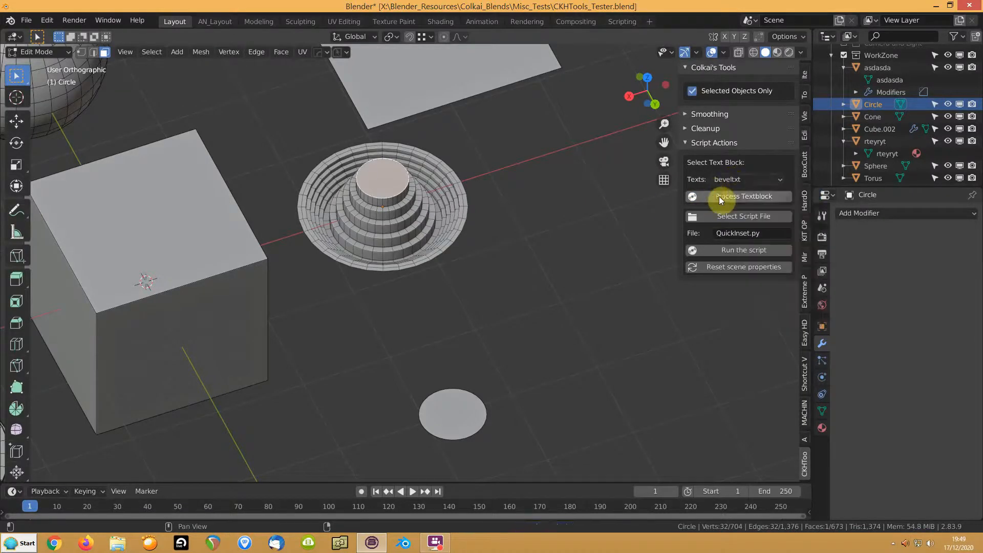
{"action": "left_click", "coordinate": [719, 196]}
{"action": "scroll", "coordinate": [376, 224], "scroll_direction": "up", "scroll_amount": 3}
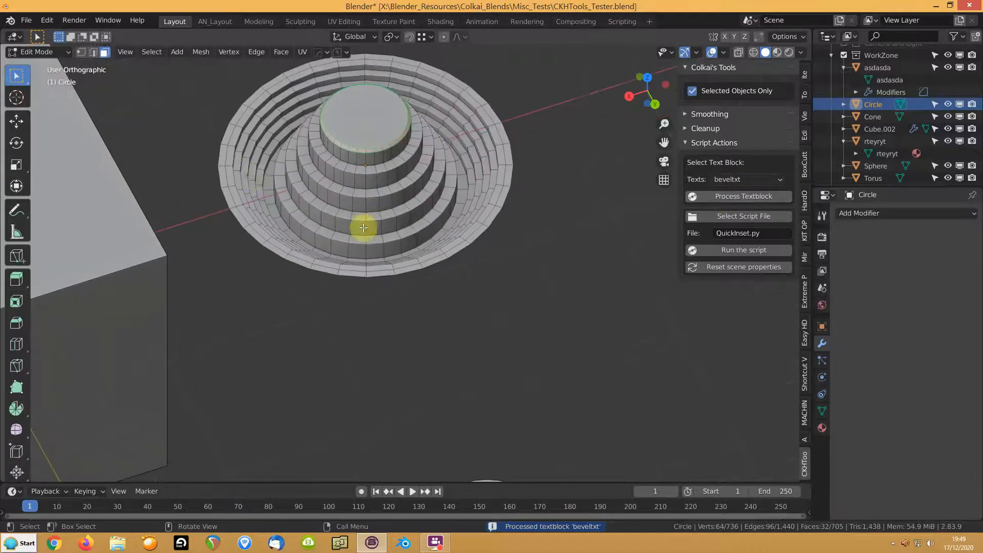
Bevel three lower step edge loops of the tower one at a time with beveltxt, and return to Object Mode
{"action": "key", "text": "2"}
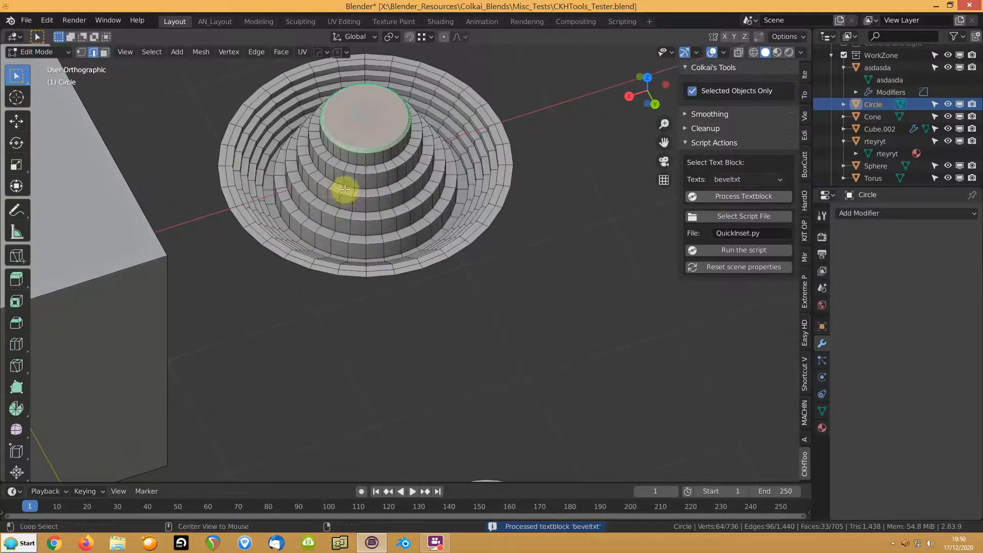
{"action": "left_click", "coordinate": [346, 195], "text": "alt"}
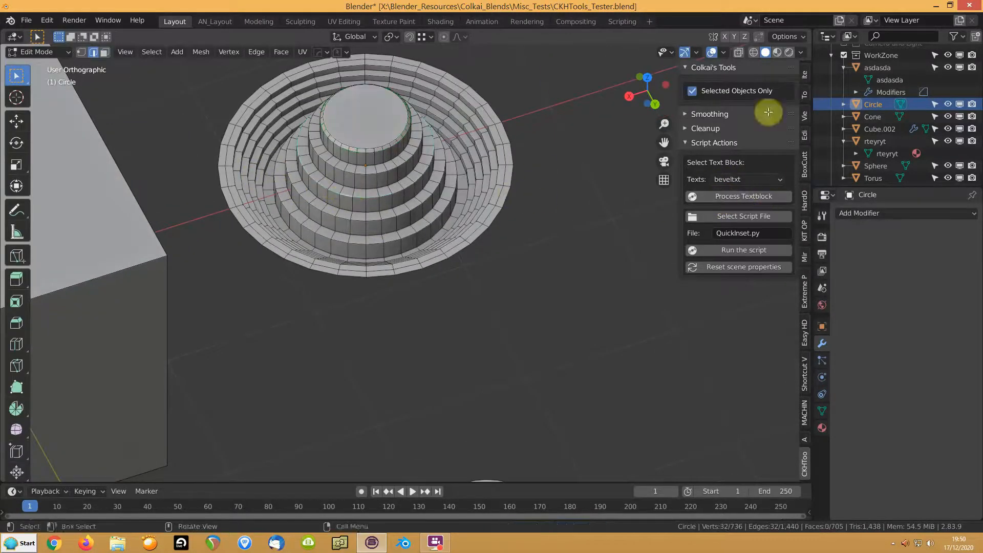
{"action": "left_click", "coordinate": [728, 199]}
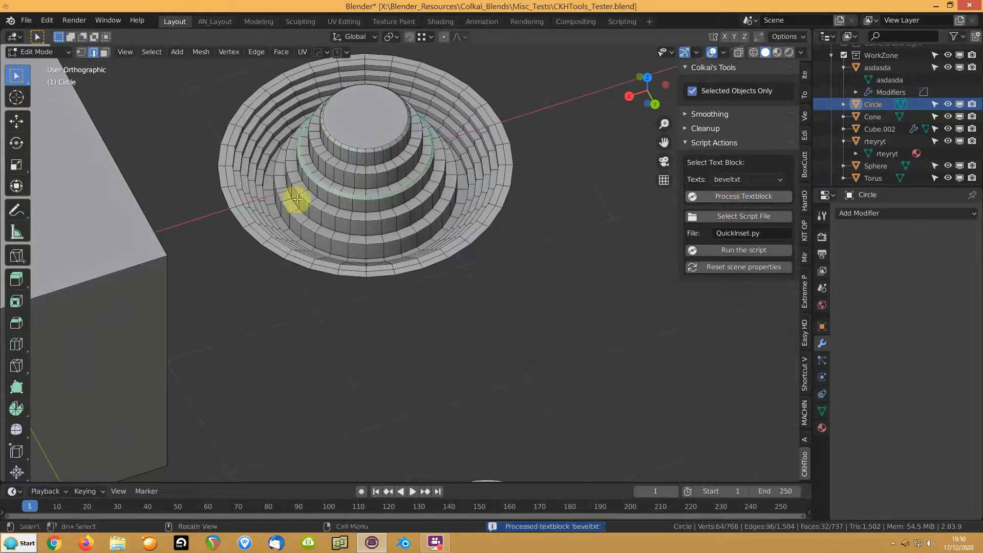
{"action": "left_click", "coordinate": [378, 220], "text": "alt"}
{"action": "left_click", "coordinate": [707, 197]}
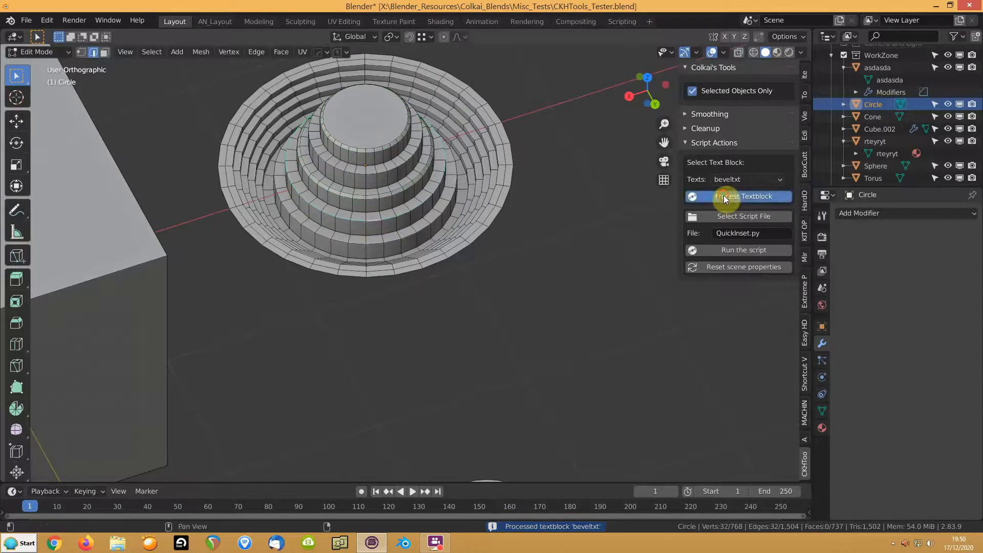
{"action": "left_click", "coordinate": [373, 238], "text": "alt"}
{"action": "left_click", "coordinate": [742, 197]}
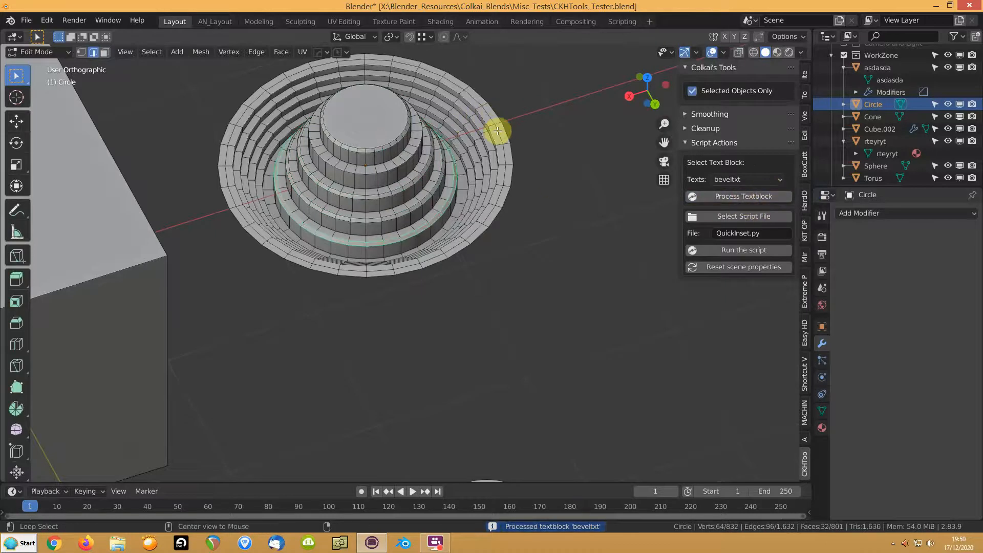
{"action": "middle_click_drag", "start_coordinate": [356, 149], "coordinate": [377, 159]}
{"action": "middle_click_drag", "start_coordinate": [376, 158], "coordinate": [301, 237], "text": "shift"}
{"action": "scroll", "coordinate": [373, 207], "scroll_direction": "down", "scroll_amount": 8}
{"action": "middle_click_drag", "start_coordinate": [293, 276], "coordinate": [394, 225], "text": "shift"}
{"action": "scroll", "coordinate": [395, 232], "scroll_direction": "up", "scroll_amount": 2}
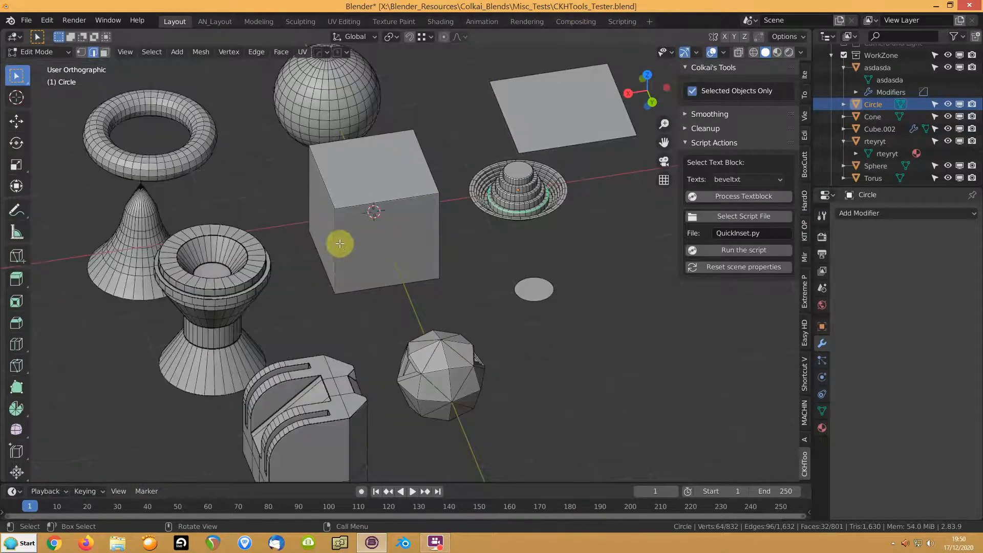
{"action": "key", "text": "Tab"}
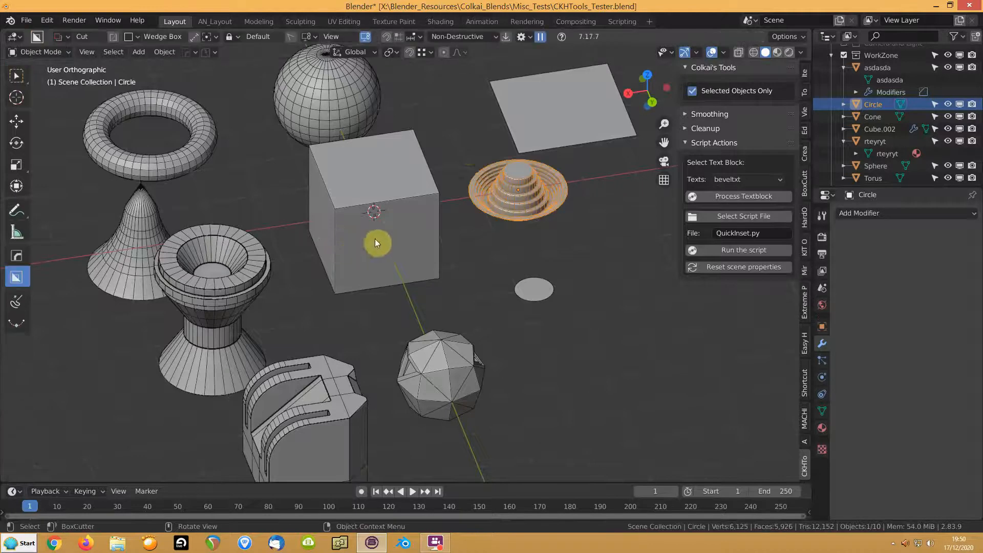
Create a new text block named windowbuild in the Scripting workspace and start it with "import bpy"
{"action": "left_click", "coordinate": [622, 21]}
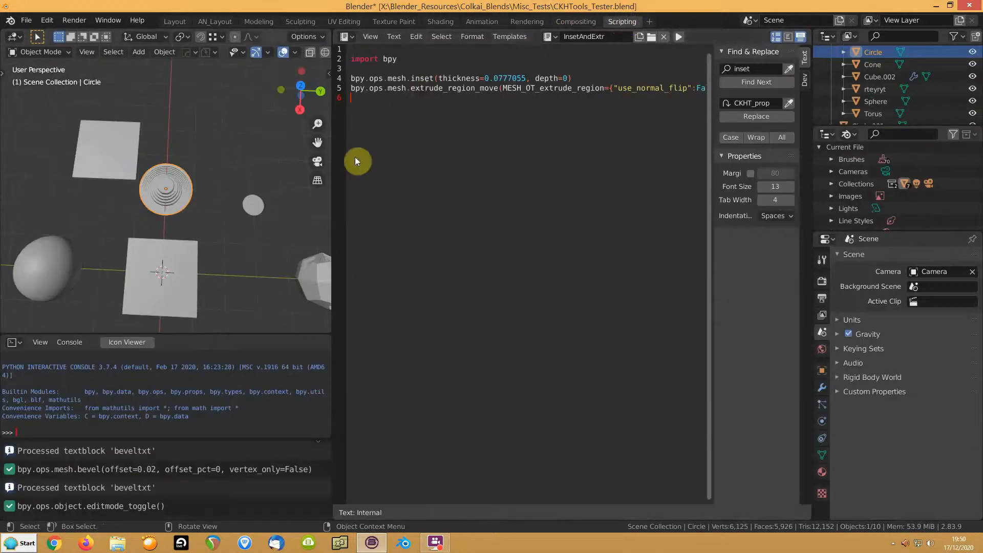
{"action": "left_click", "coordinate": [639, 36]}
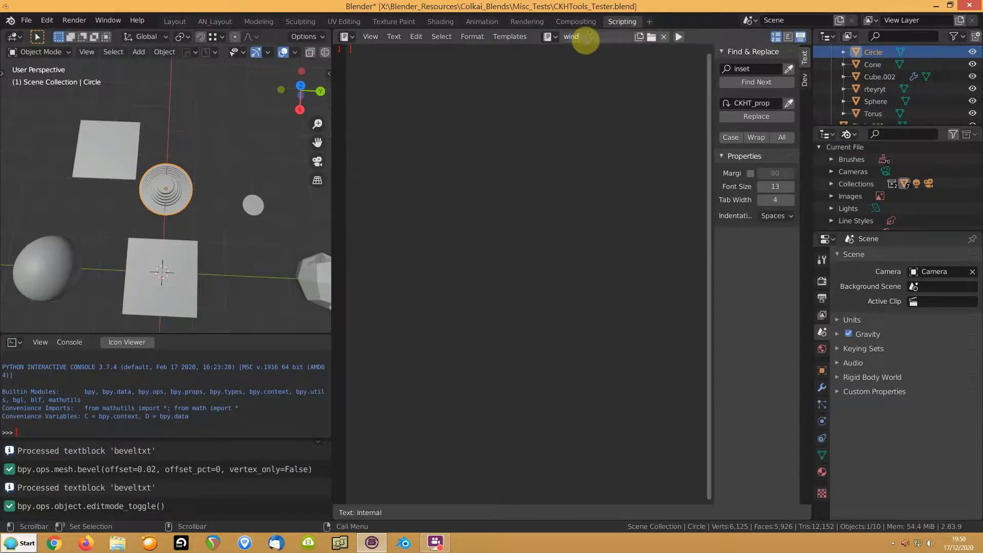
{"action": "type", "text": "d"}
{"action": "key", "text": "Return"}
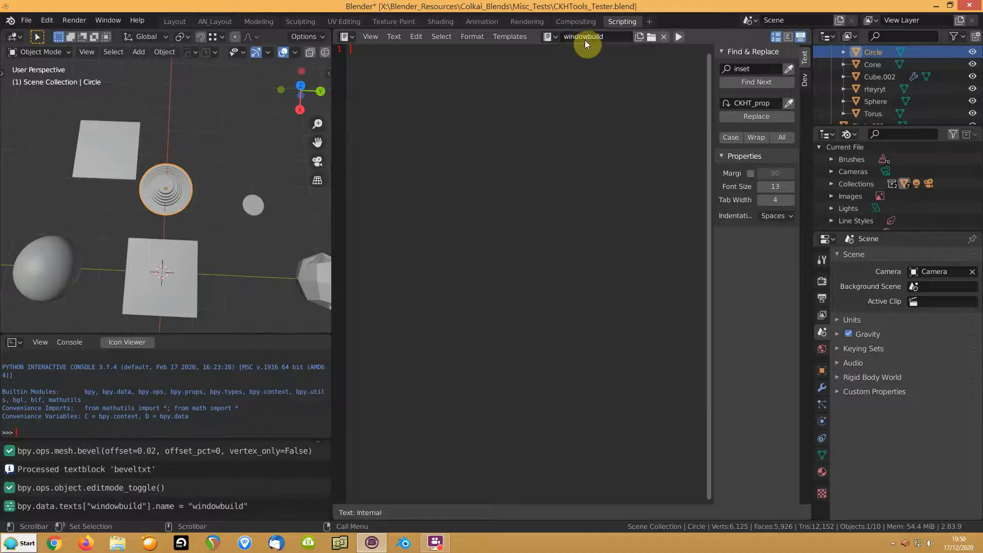
{"action": "key", "text": "Return"}
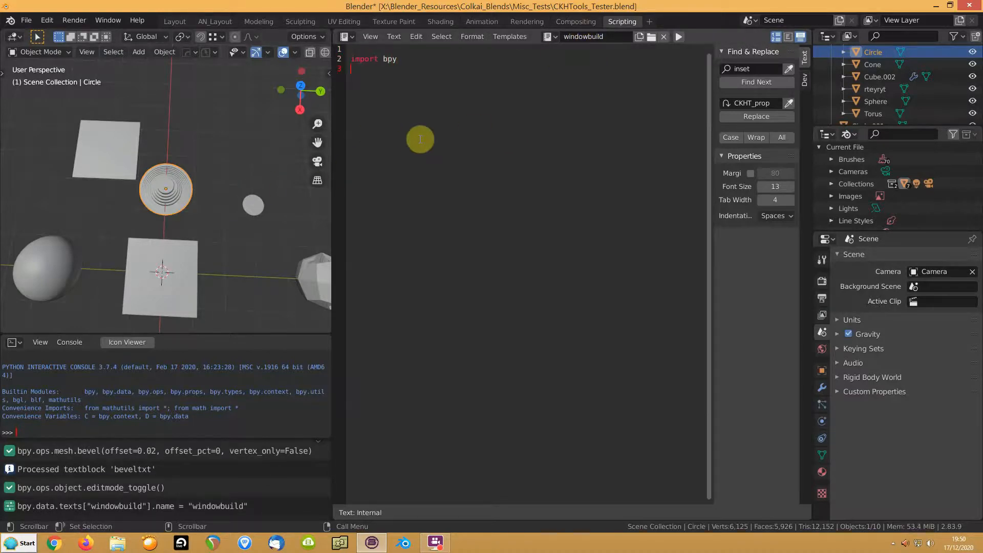
Enter Edit Mode on the large cube in the Scripting viewport and select one of its side faces
{"action": "middle_click_drag", "start_coordinate": [157, 240], "coordinate": [180, 170], "text": "shift"}
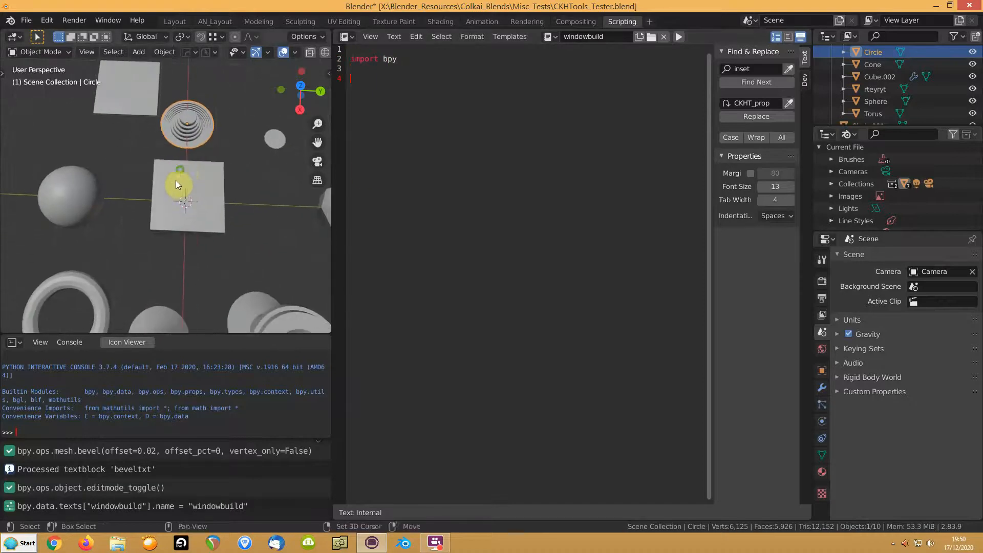
{"action": "scroll", "coordinate": [180, 232], "scroll_direction": "up", "scroll_amount": 3}
{"action": "scroll", "coordinate": [180, 232], "scroll_direction": "up", "scroll_amount": 2}
{"action": "middle_click_drag", "start_coordinate": [180, 232], "coordinate": [180, 199]}
{"action": "scroll", "coordinate": [181, 199], "scroll_direction": "down", "scroll_amount": 2}
{"action": "left_click", "coordinate": [211, 173]}
{"action": "key", "text": "KP_5"}
{"action": "middle_click_drag", "start_coordinate": [221, 175], "coordinate": [151, 195]}
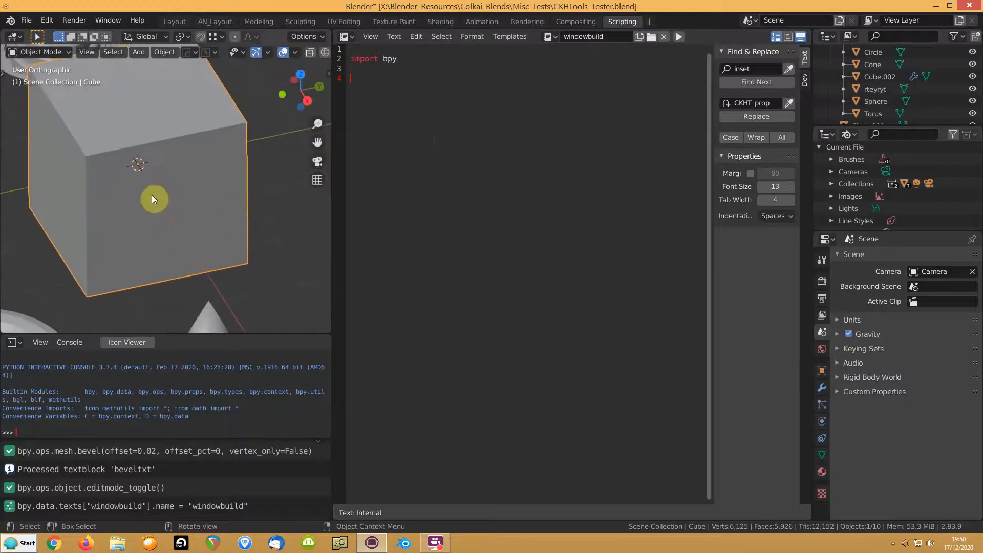
{"action": "key", "text": "Tab"}
{"action": "key", "text": "3"}
{"action": "left_click", "coordinate": [161, 200]}
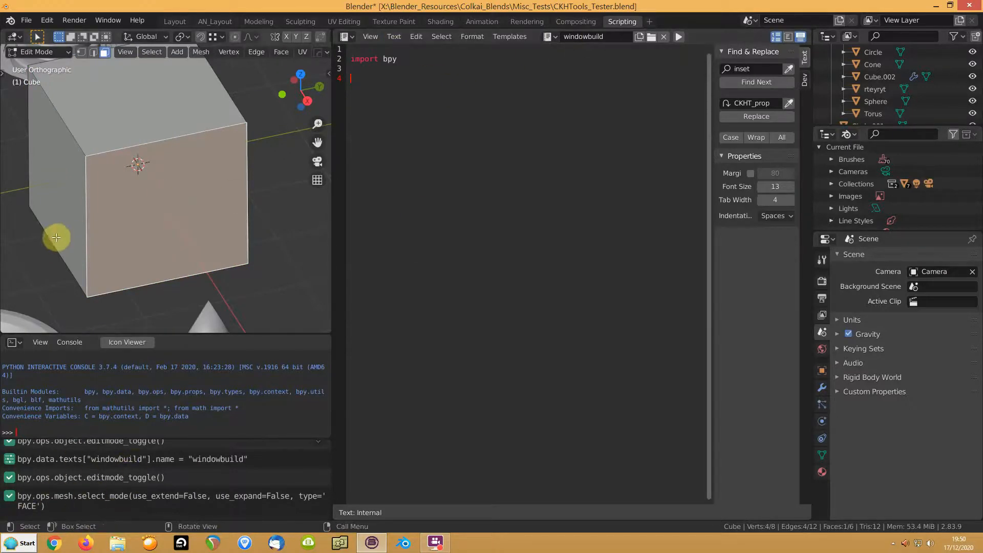
Inset the cube's selected side face by about 0.136 m and extrude it inward by about 0.16 m
{"action": "key", "text": "i"}
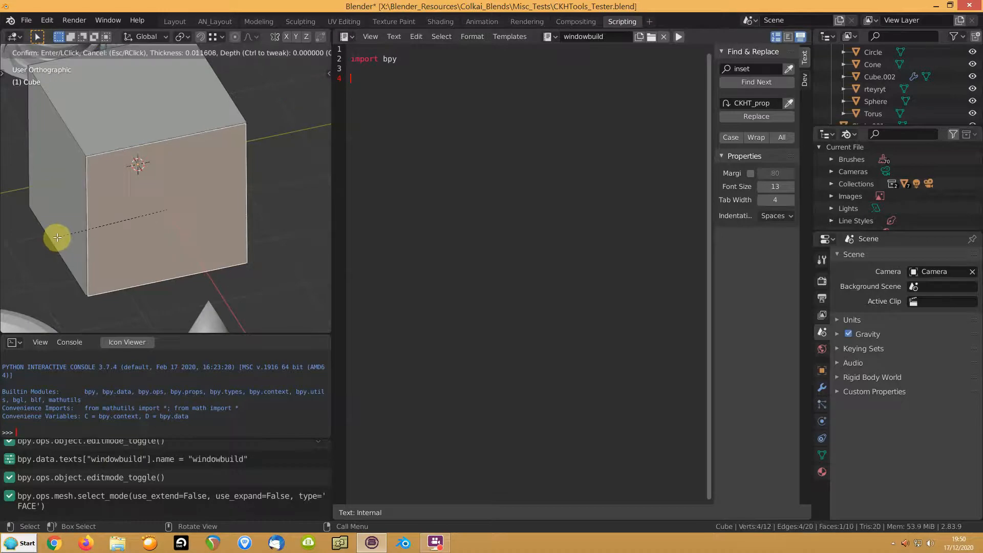
{"action": "left_click", "coordinate": [65, 235]}
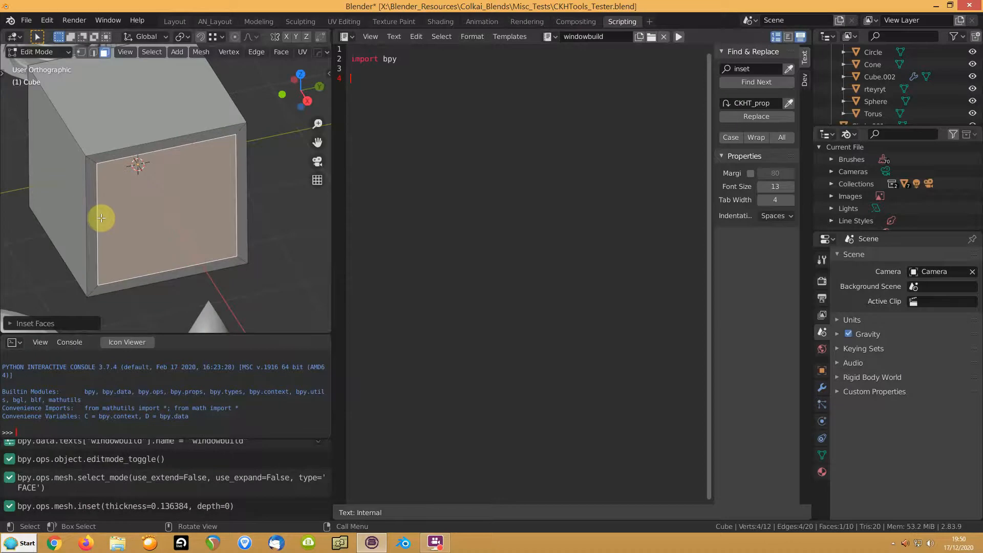
{"action": "key", "text": "i"}
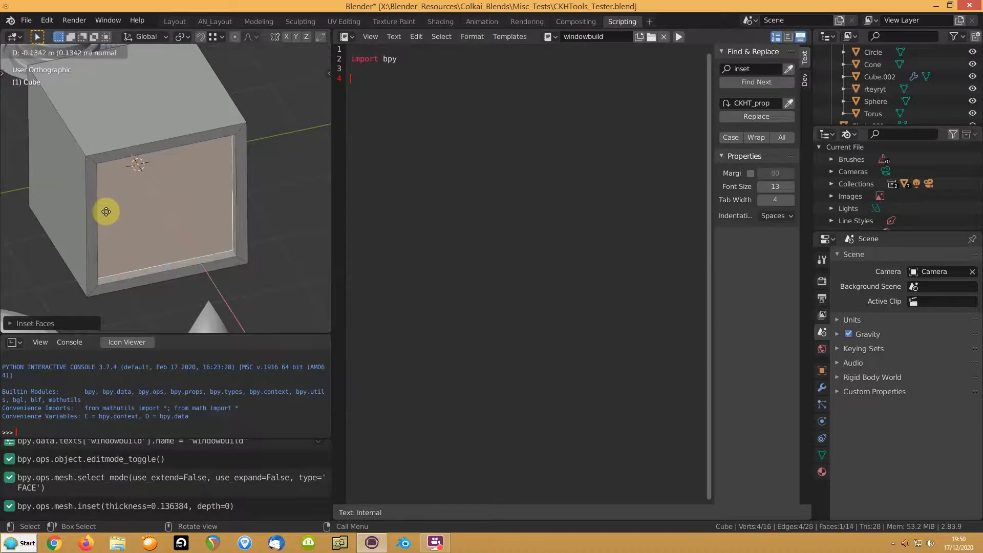
{"action": "left_click", "coordinate": [106, 211]}
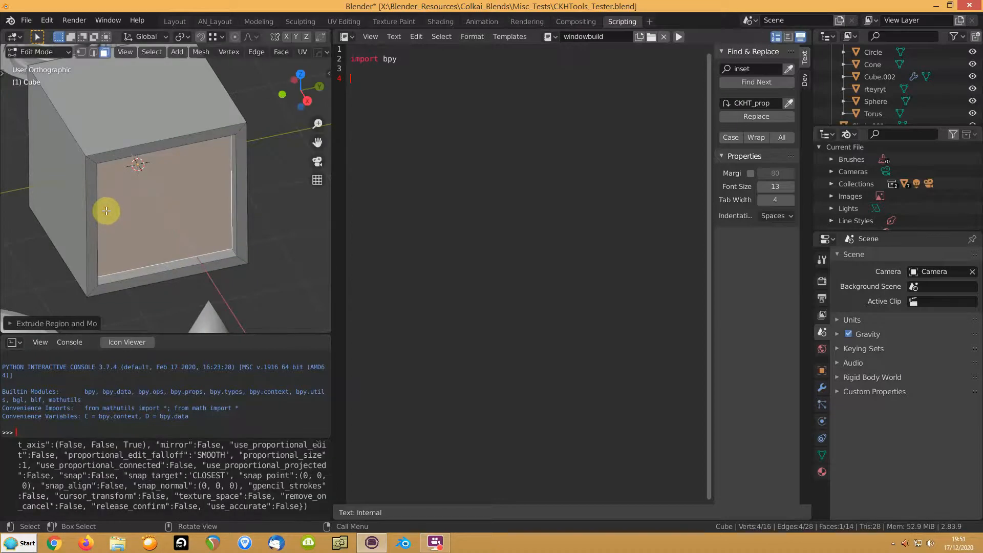
Inset the recessed face by about 0.098 m and delete the inner face to leave a window opening
{"action": "key", "text": "i"}
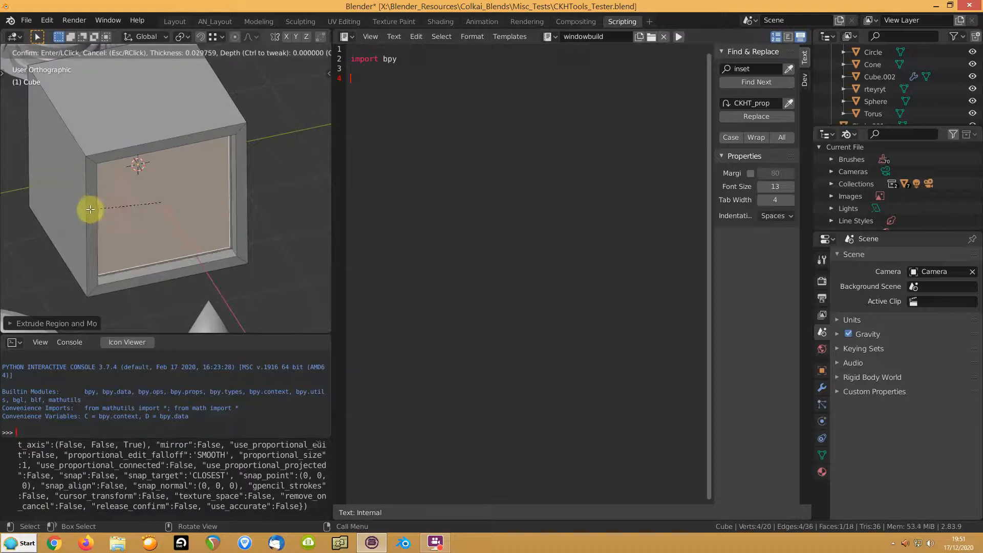
{"action": "left_click", "coordinate": [96, 208]}
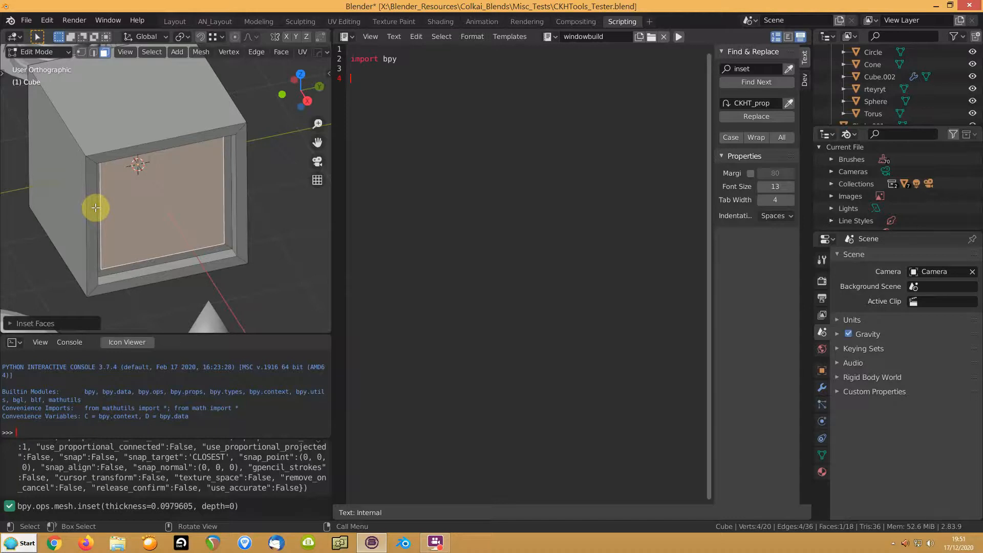
{"action": "key", "text": "x"}
{"action": "left_click", "coordinate": [66, 232]}
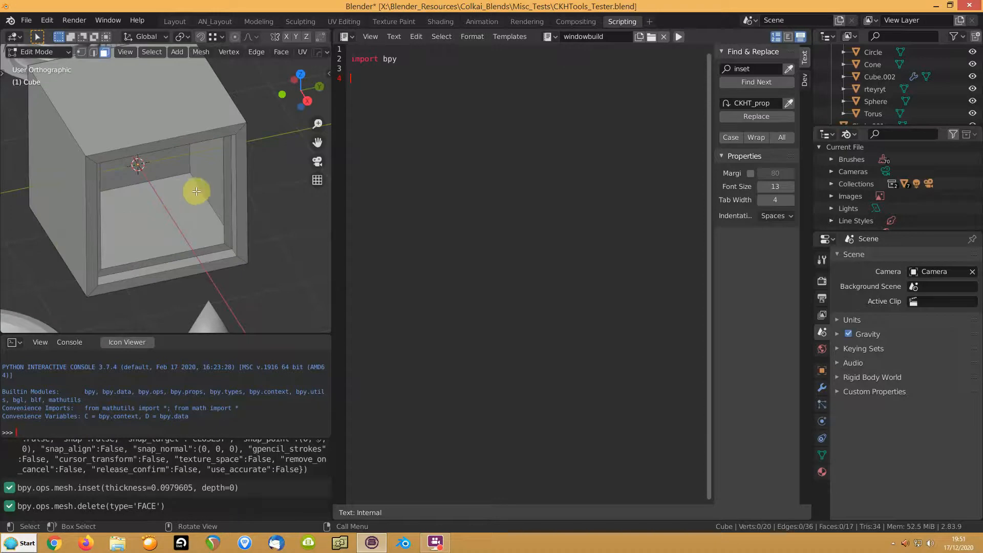
Copy the logged inset operation with thickness 0.136384 from the info log into the windowbuild text block
{"action": "scroll", "coordinate": [55, 487], "scroll_direction": "up", "scroll_amount": 6}
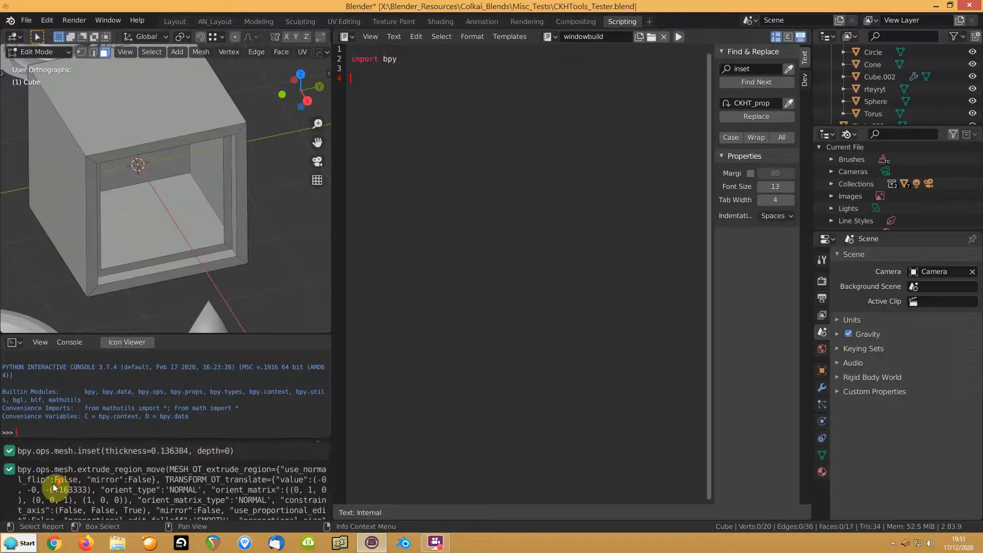
{"action": "scroll", "coordinate": [55, 488], "scroll_direction": "up", "scroll_amount": 1}
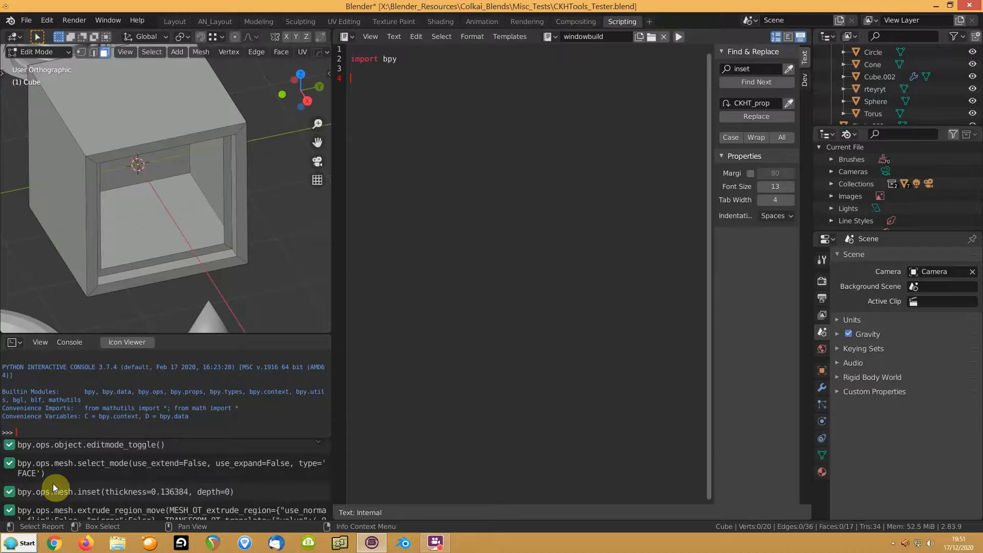
{"action": "left_click", "coordinate": [73, 494]}
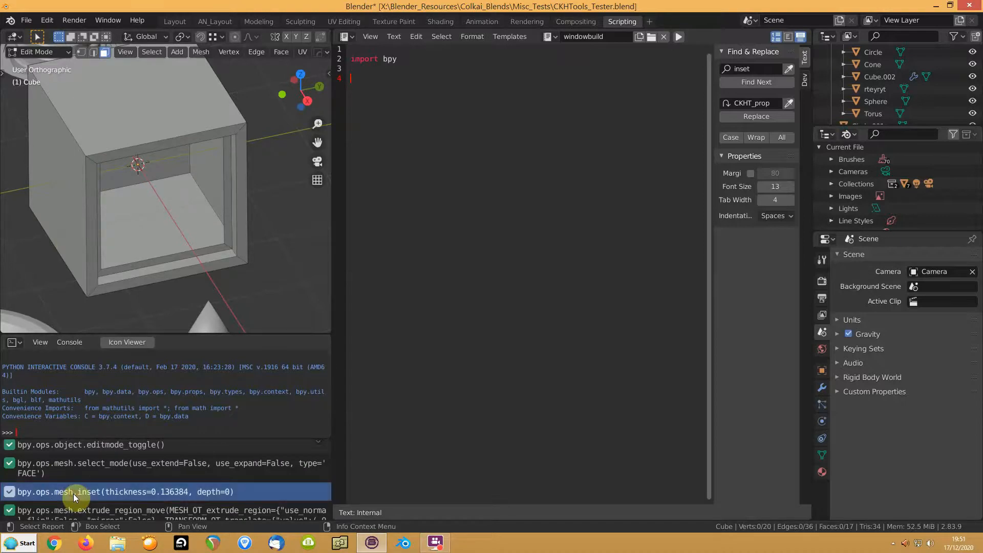
{"action": "right_click", "coordinate": [73, 494]}
{"action": "left_click", "coordinate": [73, 494]}
{"action": "key", "text": "ctrl+v"}
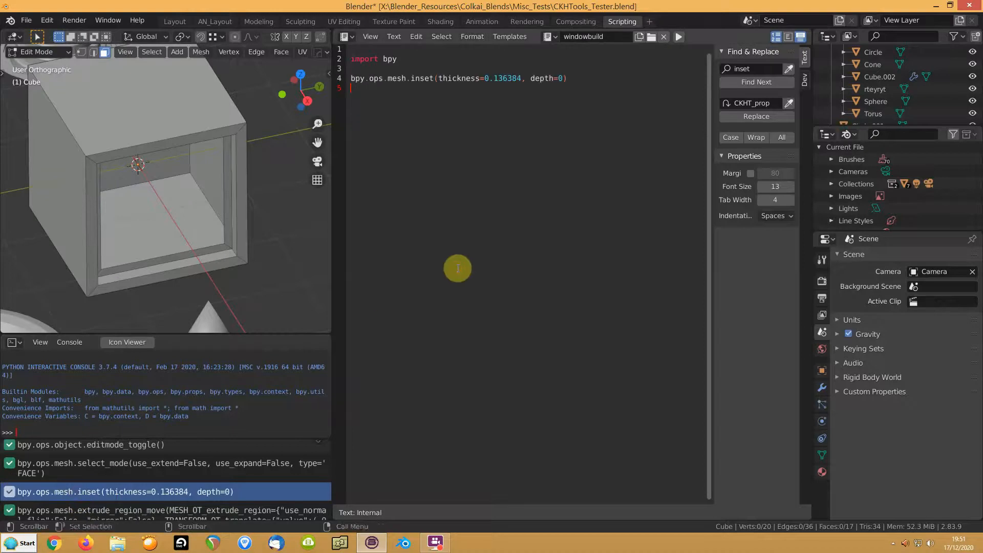
Copy the logged extrude_region_move operation into the windowbuild text block below the inset line
{"action": "scroll", "coordinate": [139, 471], "scroll_direction": "down", "scroll_amount": 2}
{"action": "left_click", "coordinate": [123, 489]}
{"action": "right_click", "coordinate": [122, 484]}
{"action": "left_click", "coordinate": [121, 484]}
{"action": "right_click", "coordinate": [438, 211]}
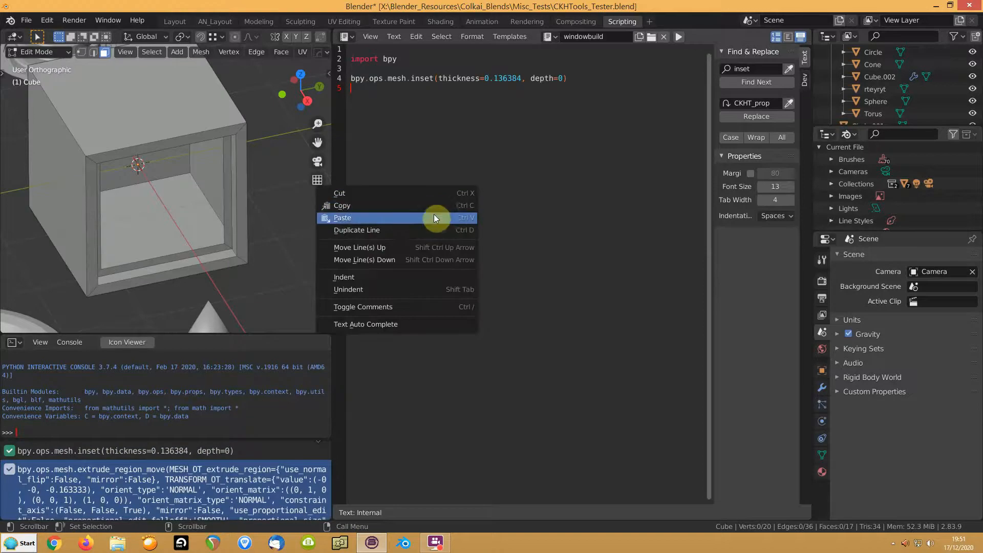
{"action": "left_click", "coordinate": [398, 221]}
Copy the logged inset with thickness 0.0979605 and the face delete operation into windowbuild below the extrude line
{"action": "scroll", "coordinate": [132, 456], "scroll_direction": "down", "scroll_amount": 5}
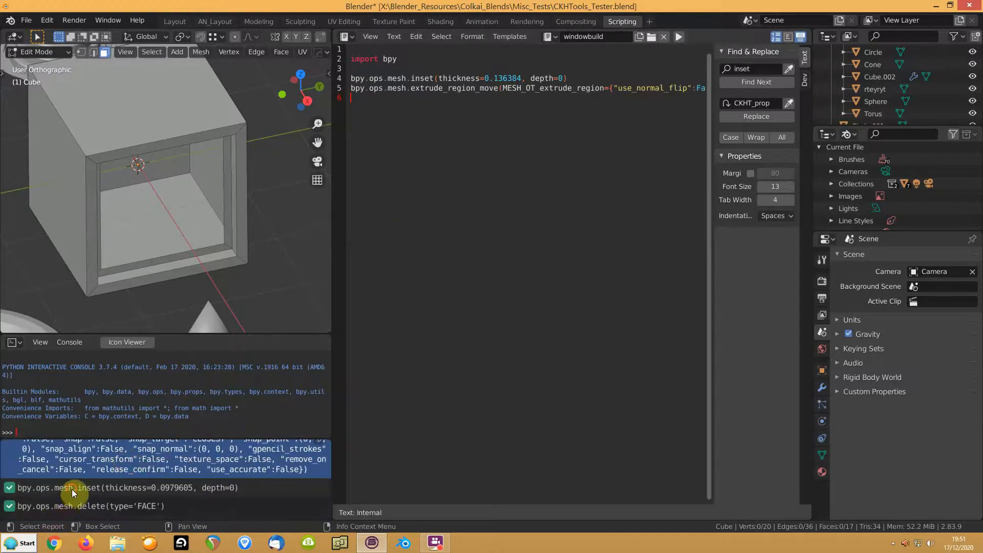
{"action": "left_click", "coordinate": [72, 490]}
{"action": "left_click", "coordinate": [70, 507], "text": "shift"}
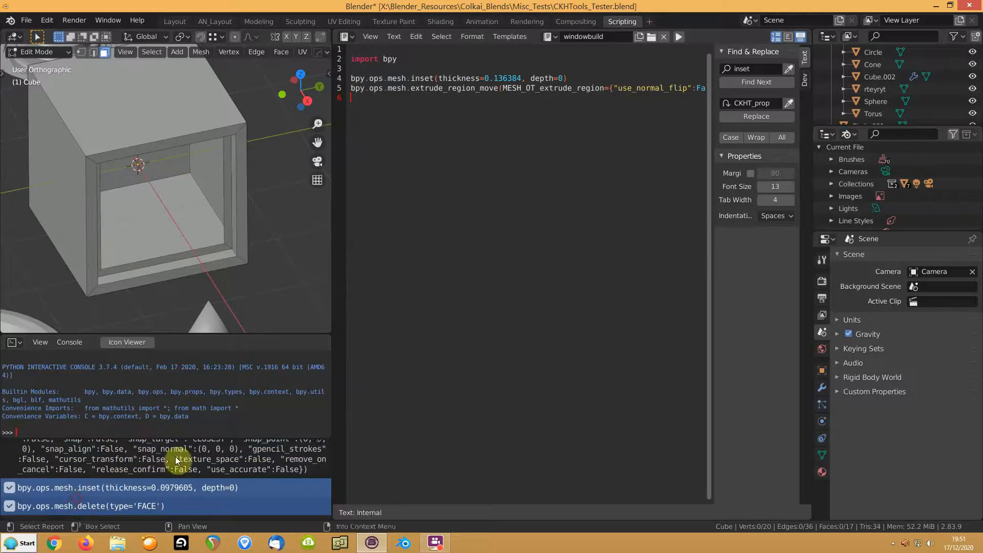
{"action": "key", "text": "ctrl+c"}
{"action": "key", "text": "ctrl+v"}
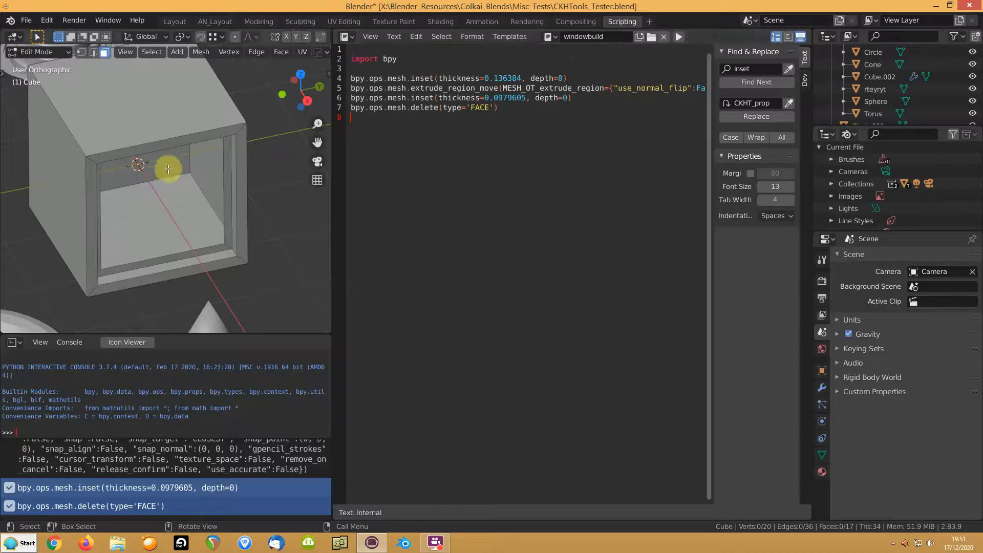
In the Layout workspace, select the cube's side face opposite the window opening in Edit Mode and process the windowbuild text block on it
{"action": "key", "text": "Tab"}
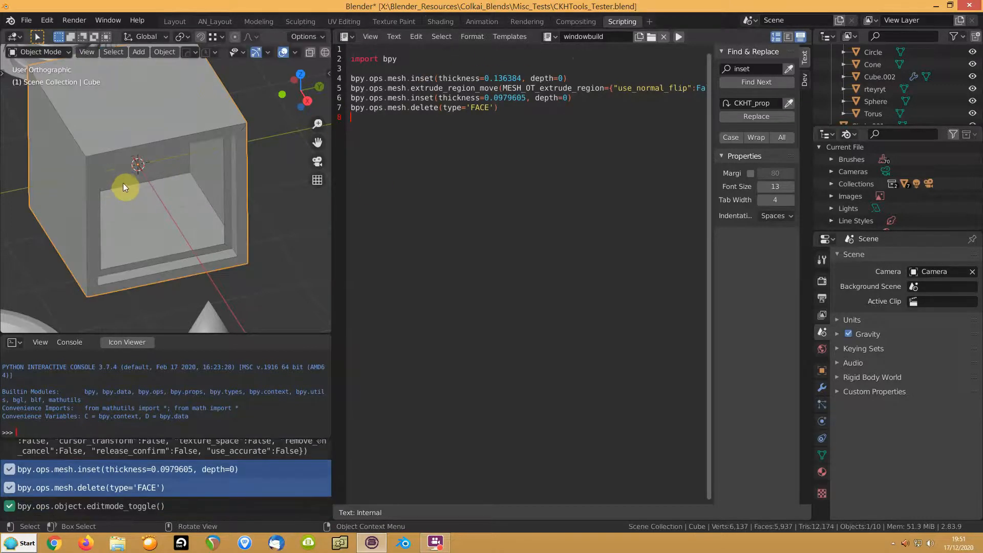
{"action": "left_click", "coordinate": [182, 20]}
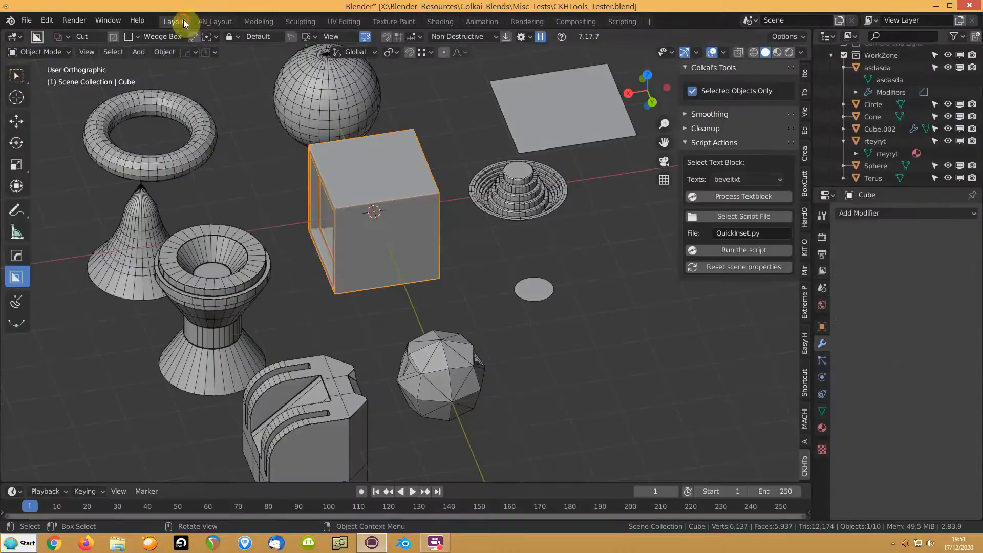
{"action": "mouse_move", "coordinate": [330, 240]}
{"action": "middle_mouse_down"}
{"action": "mouse_move", "coordinate": [417, 224]}
{"action": "mouse_move", "coordinate": [345, 244]}
{"action": "middle_mouse_up"}
{"action": "key", "text": "Tab"}
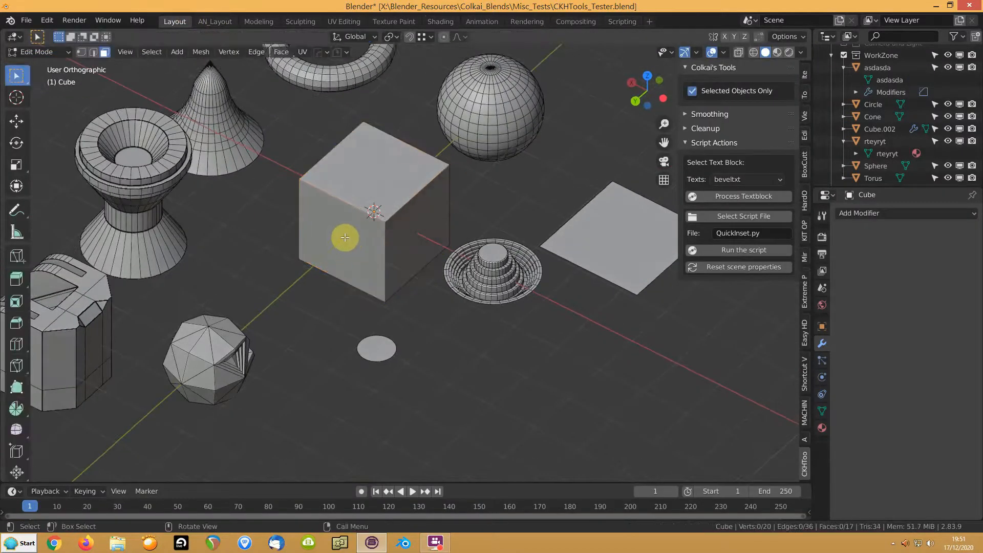
{"action": "left_click", "coordinate": [419, 225]}
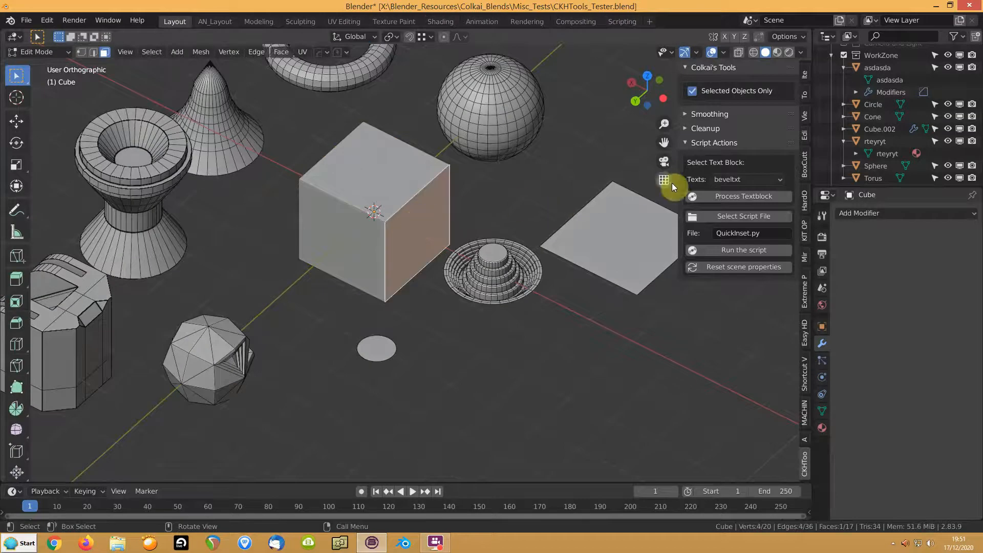
{"action": "left_click", "coordinate": [748, 181]}
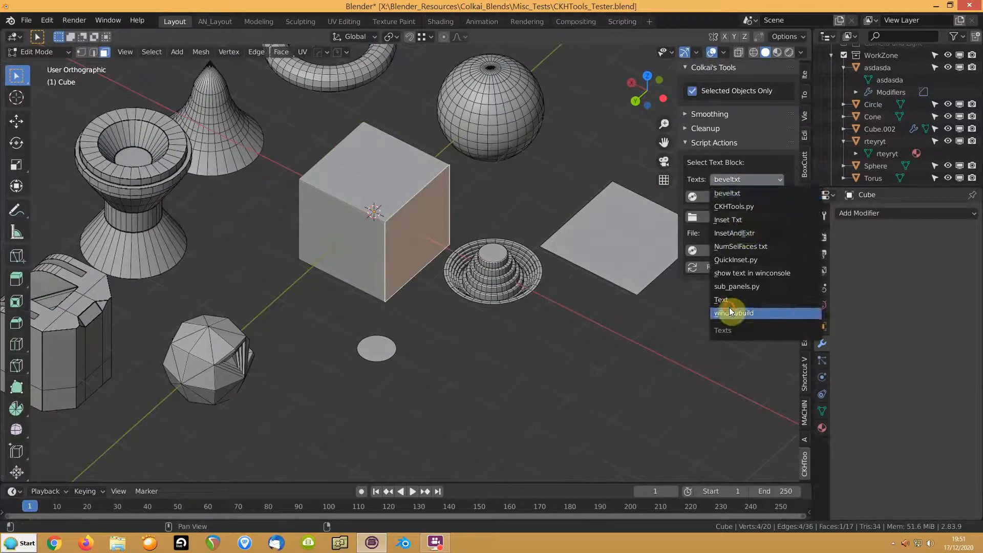
{"action": "left_click", "coordinate": [730, 310]}
{"action": "left_click", "coordinate": [724, 196]}
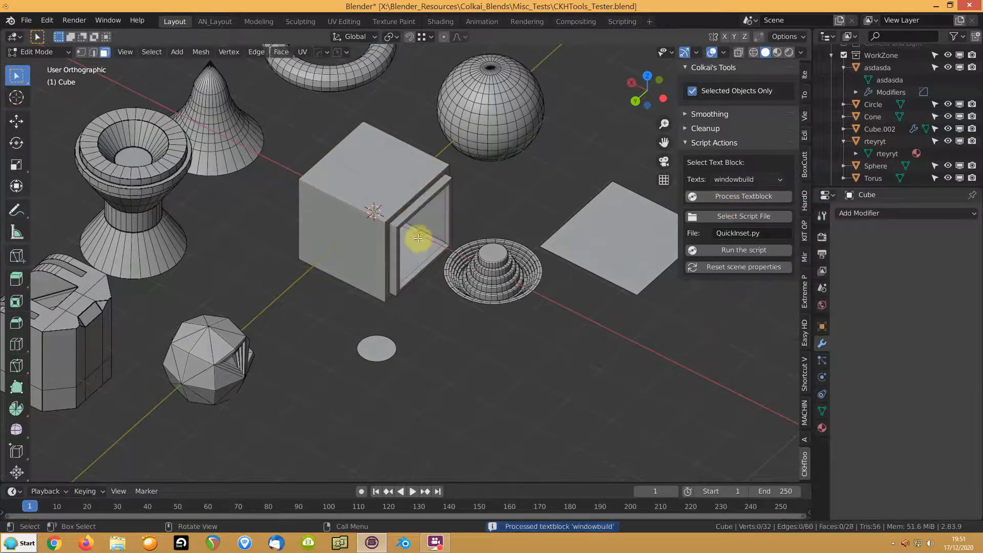
{"action": "middle_click_drag", "start_coordinate": [354, 263], "coordinate": [364, 247]}
{"action": "scroll", "coordinate": [377, 236], "scroll_direction": "up", "scroll_amount": 3}
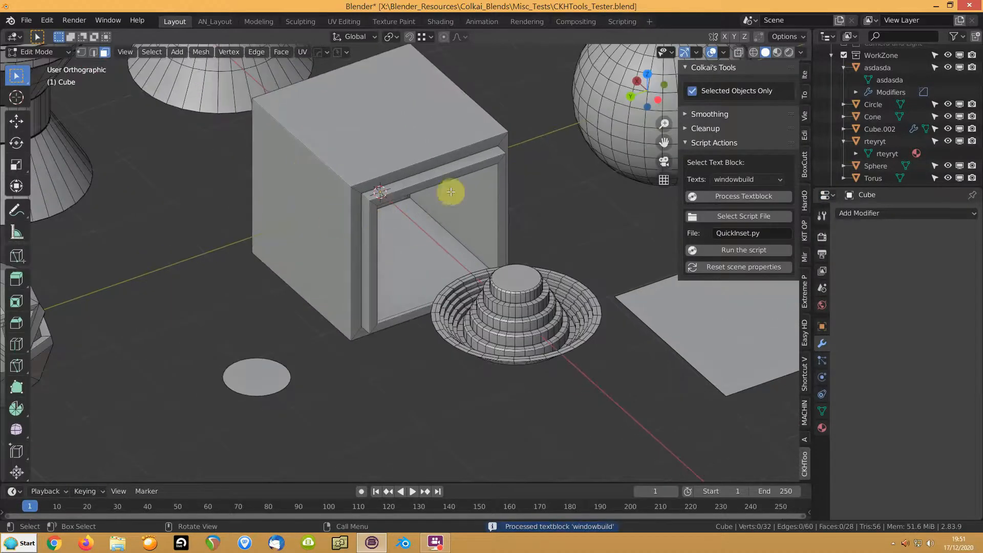
{"action": "middle_click_drag", "start_coordinate": [402, 197], "coordinate": [549, 210]}
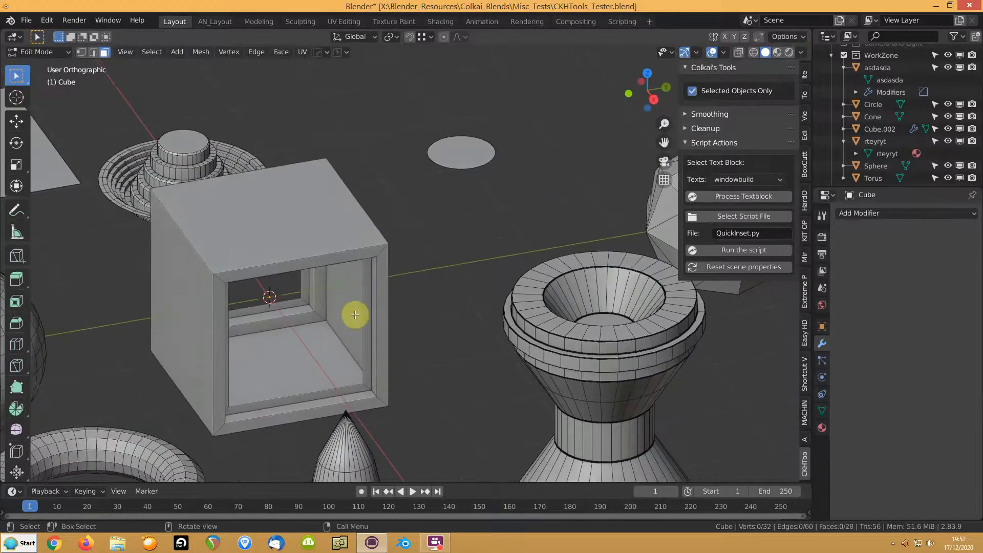
{"action": "middle_click_drag", "start_coordinate": [385, 264], "coordinate": [171, 259]}
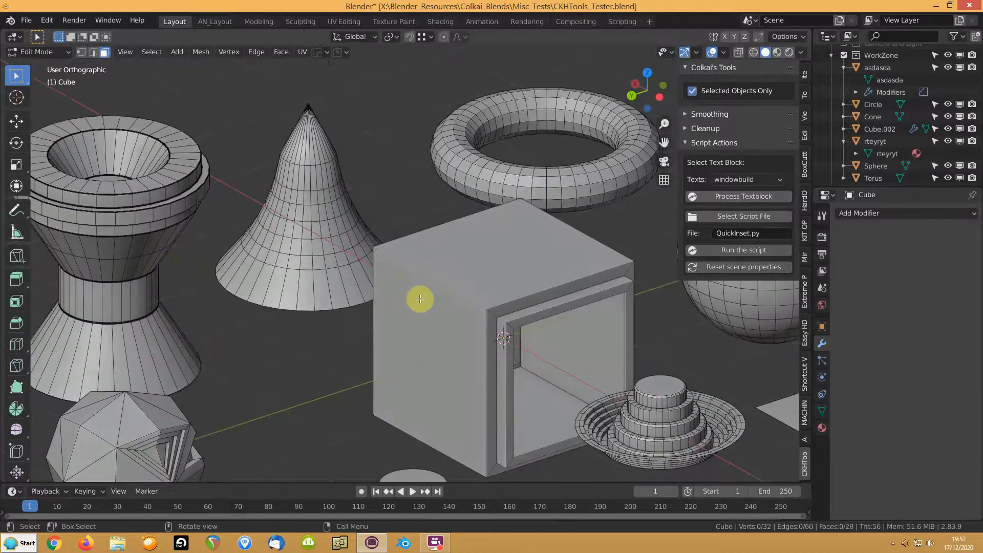
Select the cube's adjacent solid side face and process the windowbuild text block on it as well
{"action": "middle_click_drag", "start_coordinate": [482, 305], "coordinate": [411, 265], "text": "shift"}
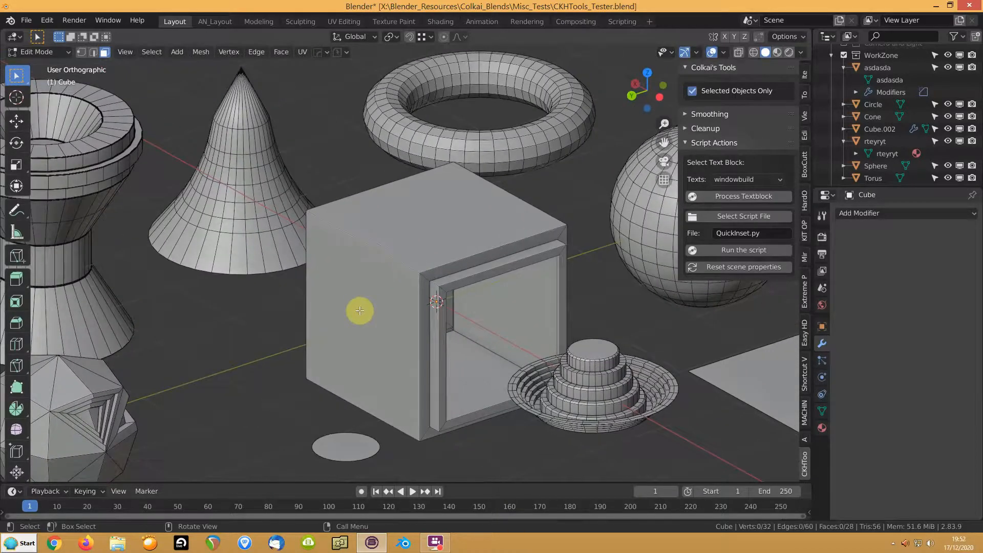
{"action": "left_click", "coordinate": [360, 310]}
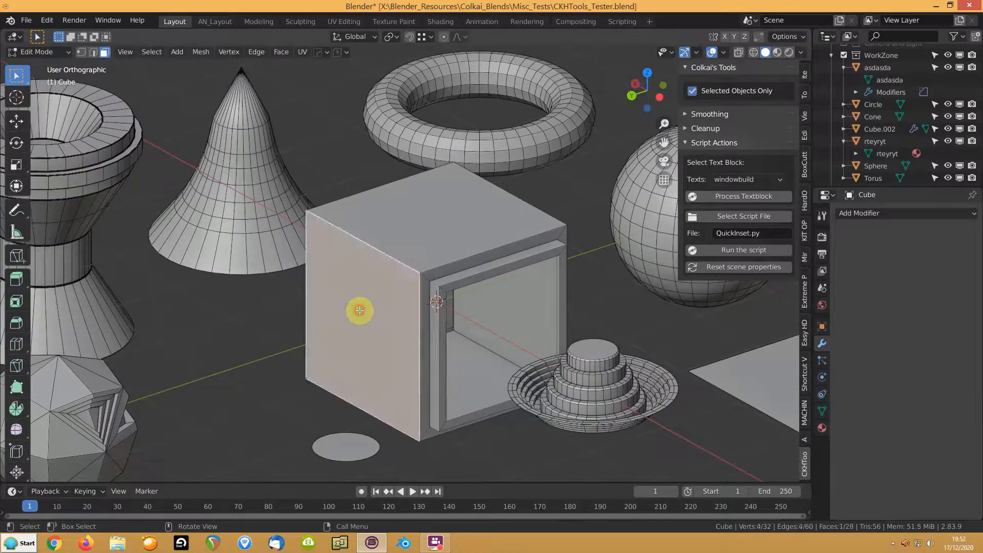
{"action": "left_click", "coordinate": [722, 196]}
{"action": "middle_click_drag", "start_coordinate": [487, 265], "coordinate": [210, 362]}
Undo both windowbuild text block runs on the cube
{"action": "key", "text": "ctrl+z"}
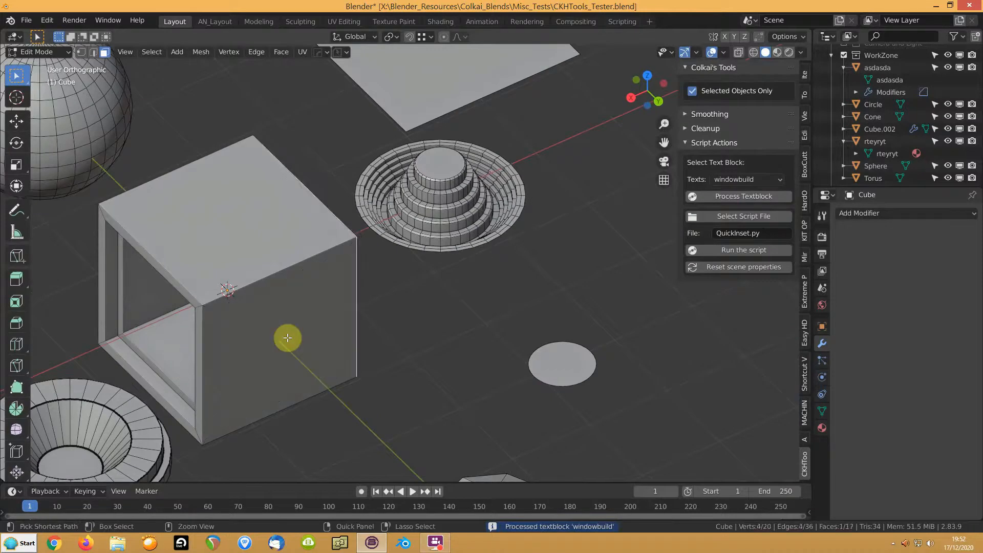
{"action": "key", "text": "ctrl+z"}
{"action": "middle_click_drag", "start_coordinate": [287, 337], "coordinate": [128, 300]}
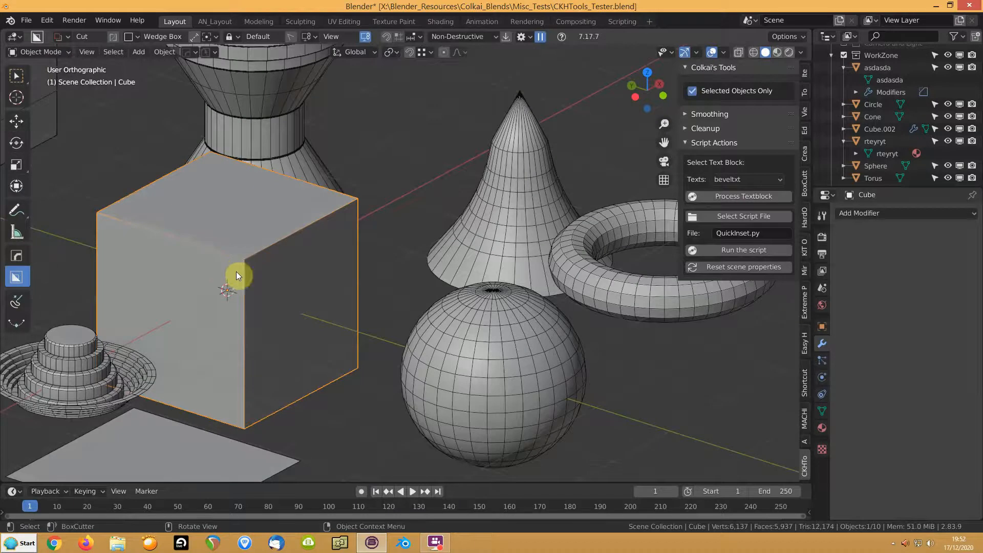
Return to the Scripting workspace and delete the pasted operation lines from windowbuild, keeping only "import bpy"
{"action": "left_click", "coordinate": [624, 21]}
{"action": "left_click_drag", "start_coordinate": [461, 121], "coordinate": [352, 80]}
{"action": "key", "text": "BackSpace"}
Enter Edit Mode on the cube and inset the solid side face next to the window opening by about 0.129 m
{"action": "middle_click_drag", "start_coordinate": [141, 210], "coordinate": [186, 206]}
{"action": "scroll", "coordinate": [185, 203], "scroll_direction": "up", "scroll_amount": 3}
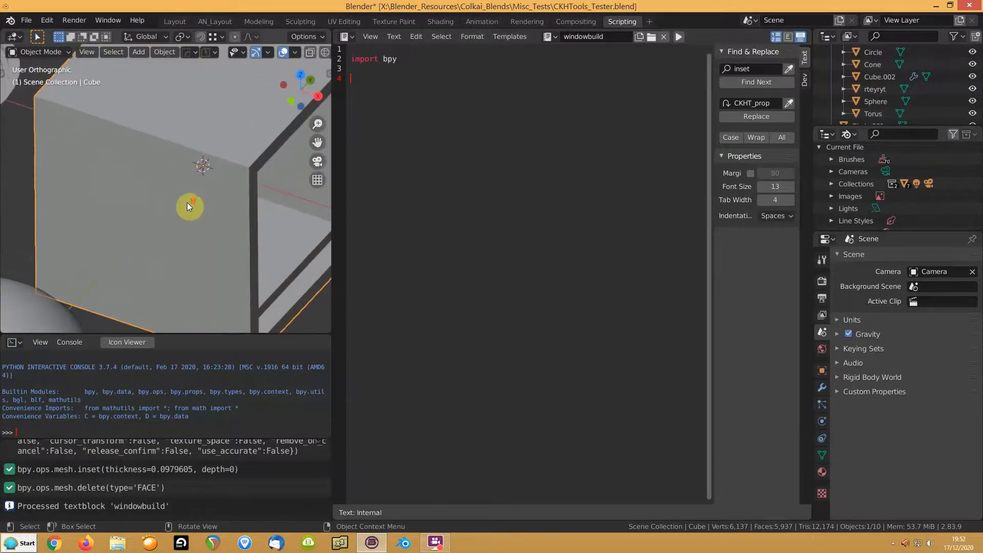
{"action": "key", "text": "Tab"}
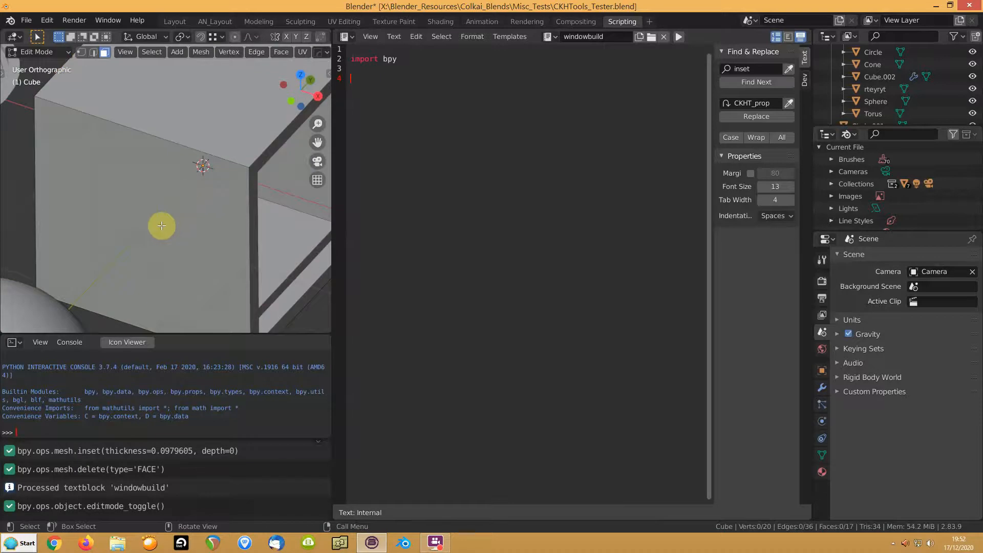
{"action": "scroll", "coordinate": [141, 209], "scroll_direction": "down", "scroll_amount": 3}
{"action": "left_click", "coordinate": [152, 208]}
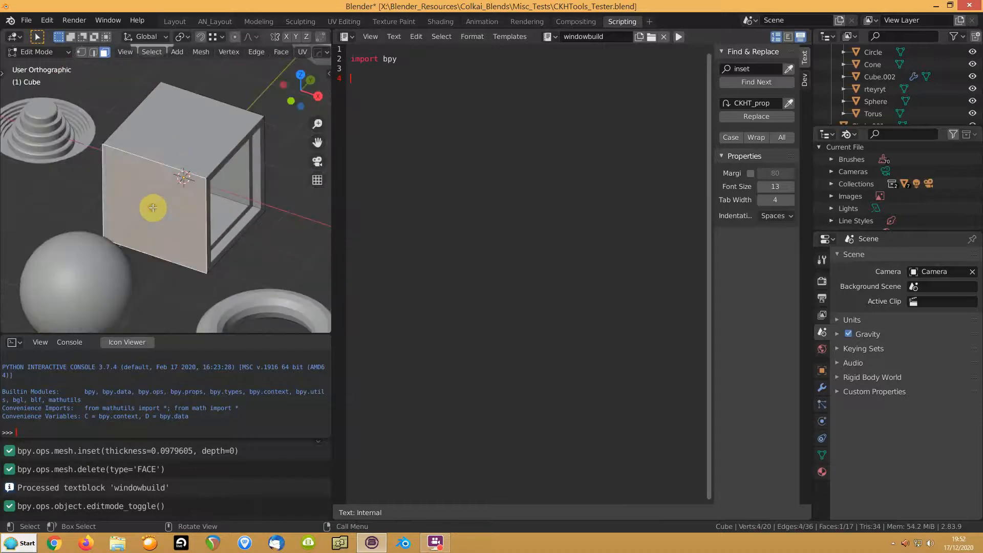
{"action": "key", "text": "i"}
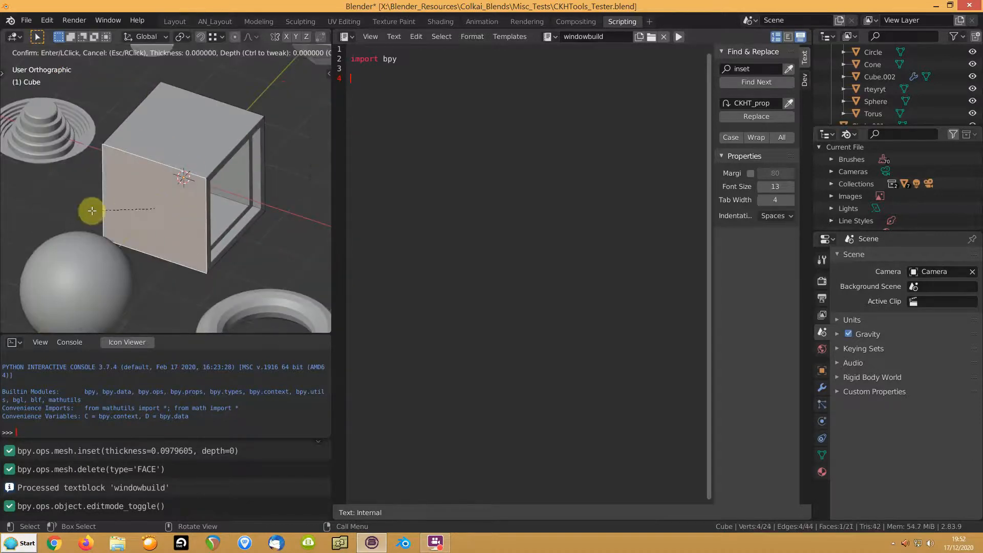
{"action": "left_click", "coordinate": [99, 210]}
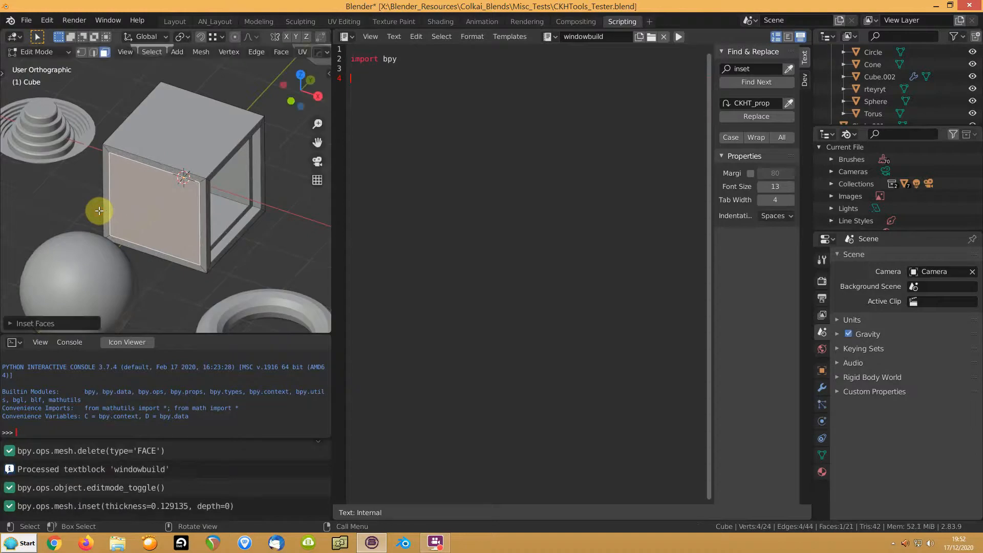
Recess the inset face inward by about 0.121 m using Inset depth, and inset it again by about 0.194 m
{"action": "key", "text": "i"}
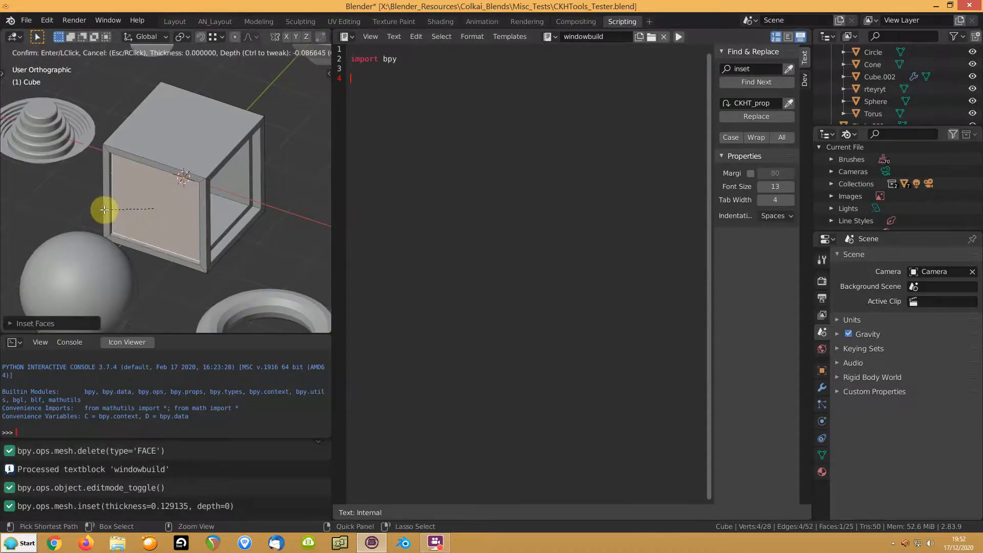
{"action": "left_click", "coordinate": [105, 209]}
{"action": "key", "text": "i"}
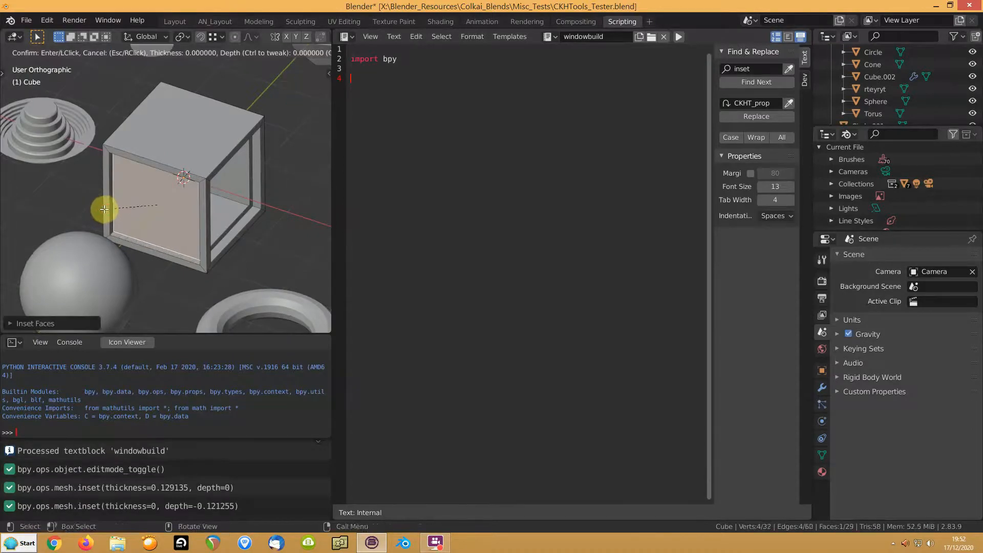
{"action": "left_click", "coordinate": [114, 209]}
Recess the inner face by about 0.128 m using Inset depth and delete that face to open the window
{"action": "key", "text": "i"}
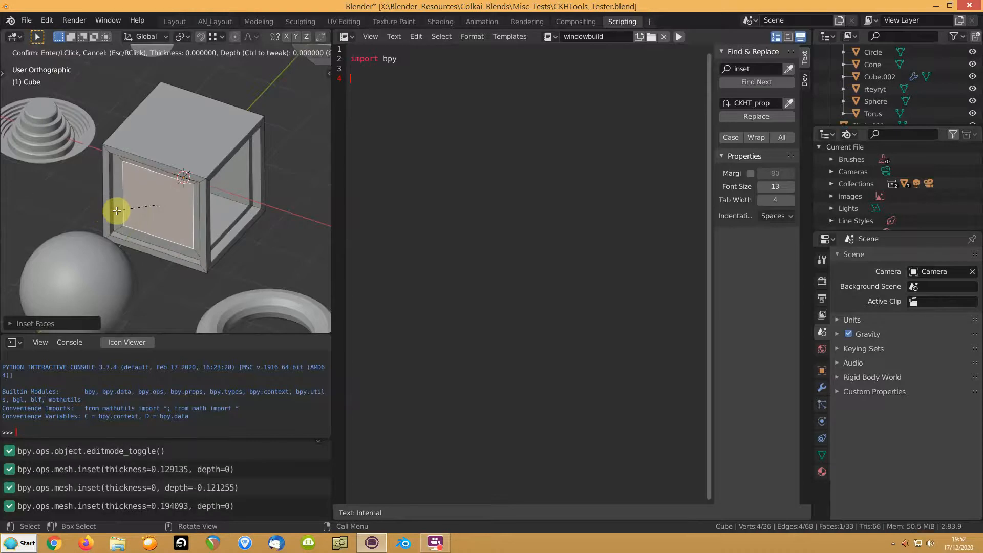
{"action": "left_click", "coordinate": [124, 210]}
{"action": "key", "text": "x"}
{"action": "left_click", "coordinate": [122, 210]}
Copy the four newly logged inset operations and the face delete operation from the info log into the windowbuild text block below "import bpy"
{"action": "scroll", "coordinate": [78, 481], "scroll_direction": "up", "scroll_amount": 2}
{"action": "scroll", "coordinate": [79, 481], "scroll_direction": "up", "scroll_amount": 1}
{"action": "scroll", "coordinate": [78, 494], "scroll_direction": "down", "scroll_amount": 3}
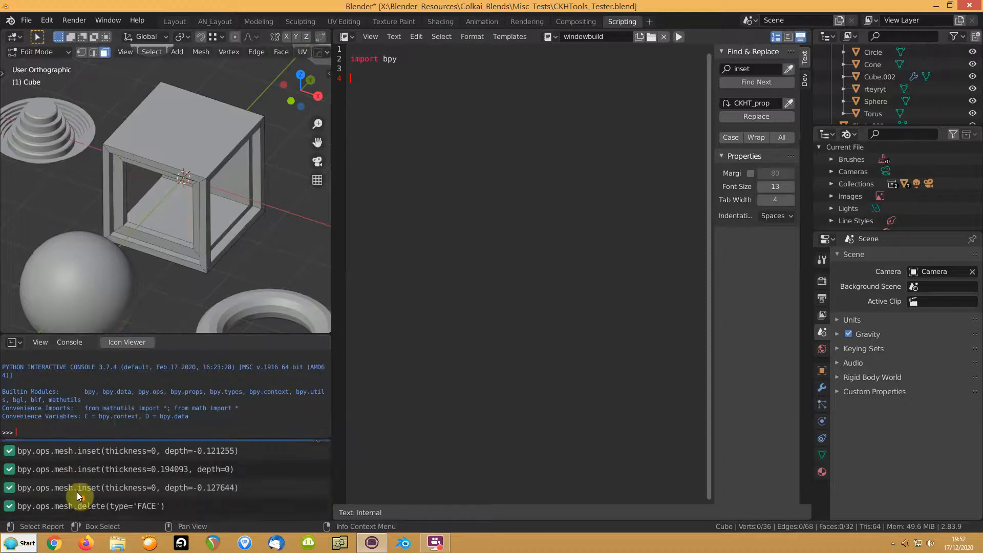
{"action": "left_click", "coordinate": [82, 509]}
{"action": "scroll", "coordinate": [90, 475], "scroll_direction": "up", "scroll_amount": 2}
{"action": "left_click", "coordinate": [92, 474]}
{"action": "scroll", "coordinate": [91, 475], "scroll_direction": "up", "scroll_amount": 2}
{"action": "scroll", "coordinate": [97, 477], "scroll_direction": "down", "scroll_amount": 1}
{"action": "left_click", "coordinate": [98, 511], "text": "shift"}
{"action": "scroll", "coordinate": [99, 509], "scroll_direction": "down", "scroll_amount": 2}
{"action": "left_click", "coordinate": [102, 490], "text": "shift"}
{"action": "left_click", "coordinate": [104, 509], "text": "shift"}
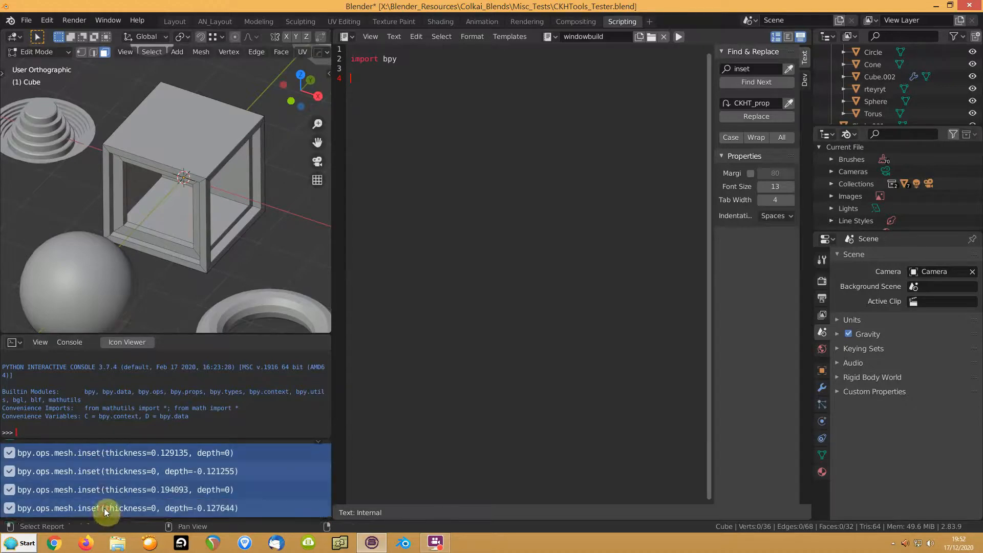
{"action": "scroll", "coordinate": [107, 491], "scroll_direction": "down", "scroll_amount": 1}
{"action": "left_click", "coordinate": [103, 506], "text": "shift"}
{"action": "right_click", "coordinate": [105, 477]}
{"action": "left_click", "coordinate": [109, 477]}
{"action": "type", "text": "bpy.ops.mesh.inset(thickness=0.129135, depth=0) bpy.ops.mesh.inset(thickness=0, depth=-0.121255) bpy.ops.mesh.inset(thickness=0.194093, depth=0) bpy.ops.mesh.inset(thickness=0, depth=-0.127644) bpy.ops.mesh.delete(type='FACE')"}
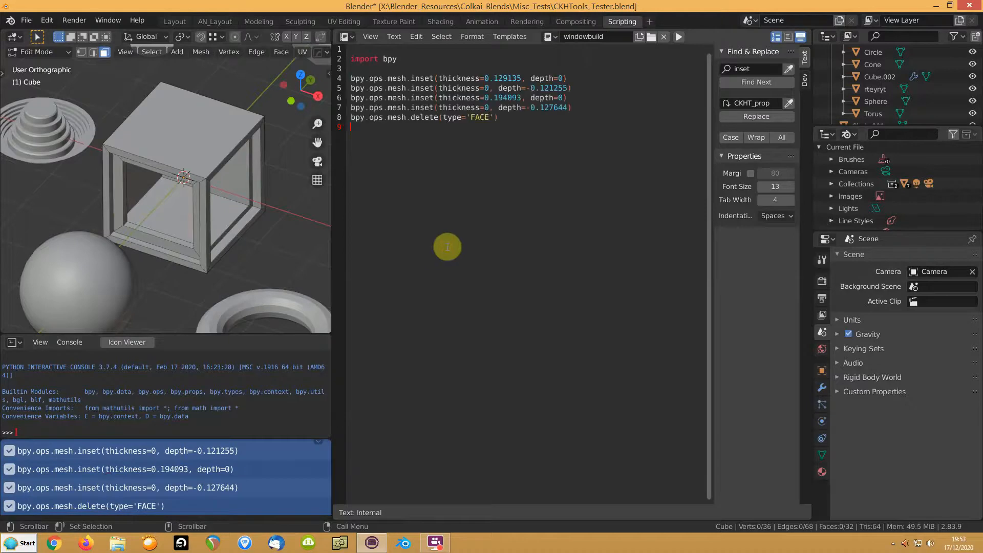
Leave Edit Mode on the cube and switch back to the Layout workspace
{"action": "key", "text": "Tab"}
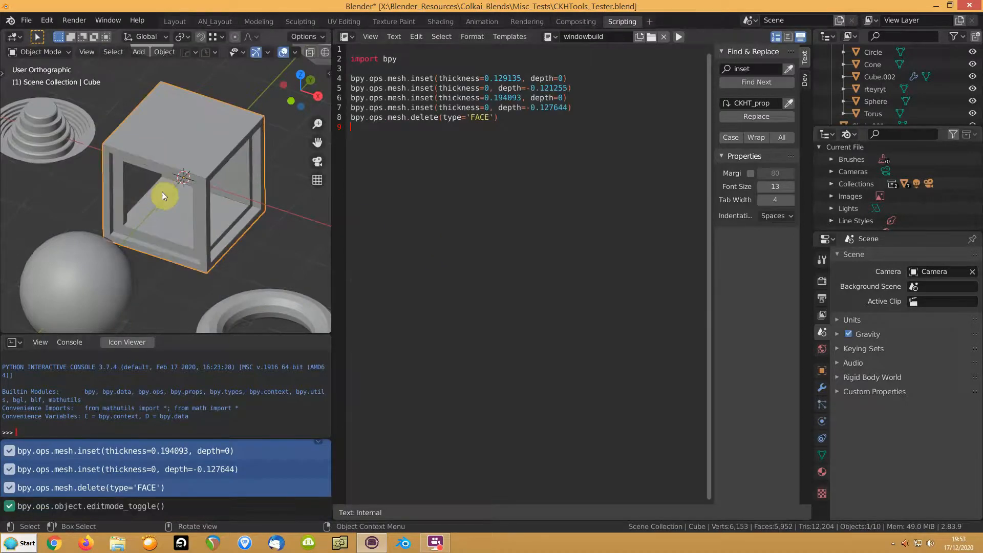
{"action": "middle_click_drag", "start_coordinate": [171, 144], "coordinate": [215, 76]}
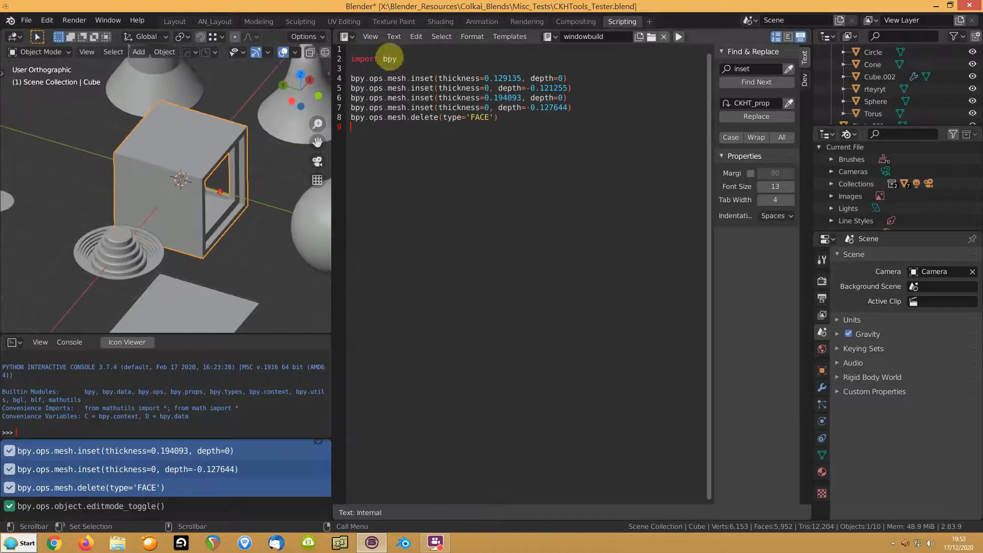
{"action": "left_click", "coordinate": [175, 22]}
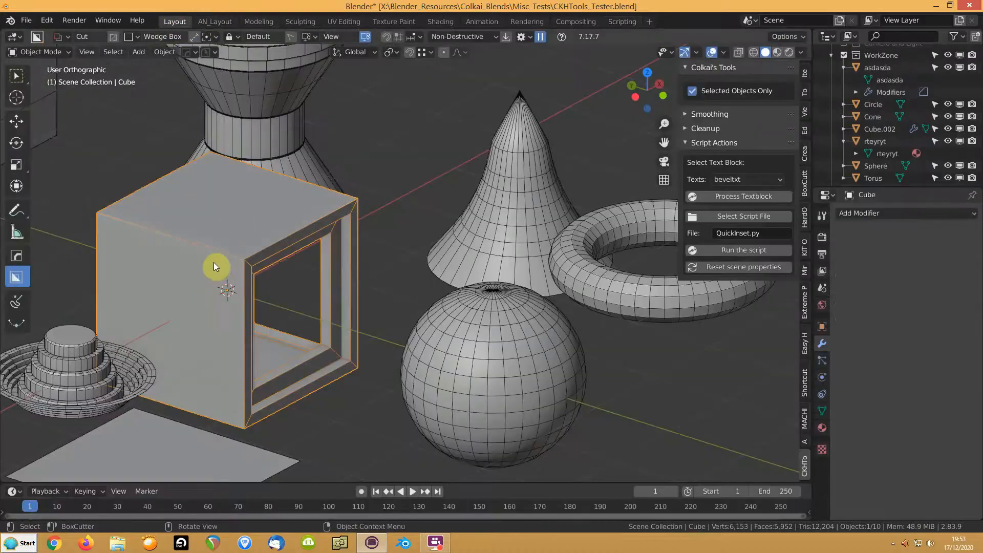
Run the windowbuild text block on the cube's solid side face adjacent to the existing window
{"action": "key", "text": "Tab"}
{"action": "left_click", "coordinate": [191, 292]}
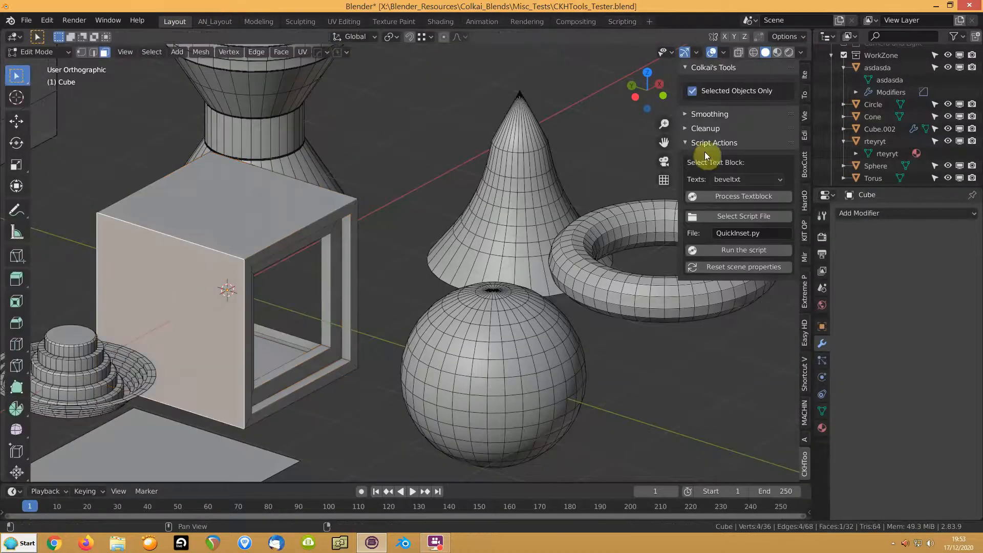
{"action": "left_click", "coordinate": [730, 182]}
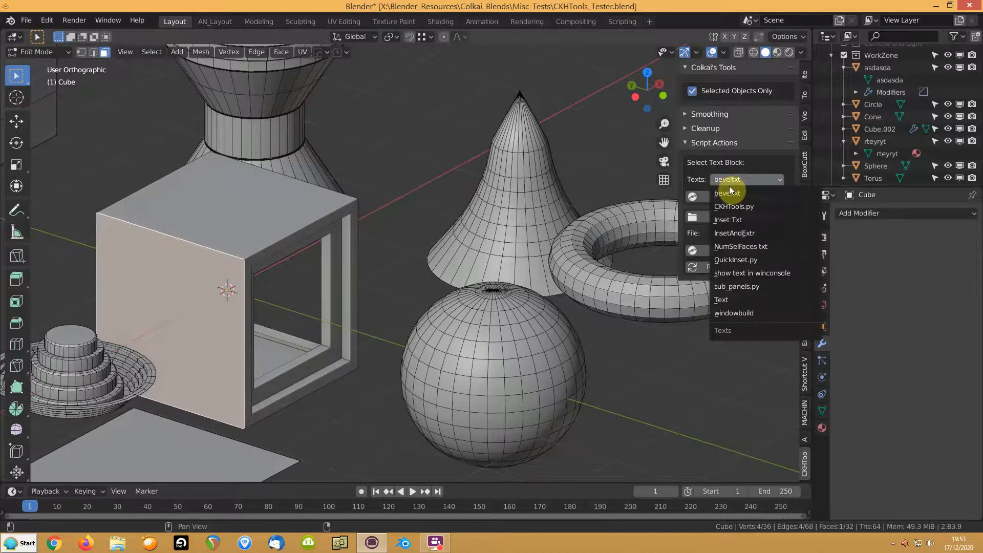
{"action": "left_click", "coordinate": [717, 313]}
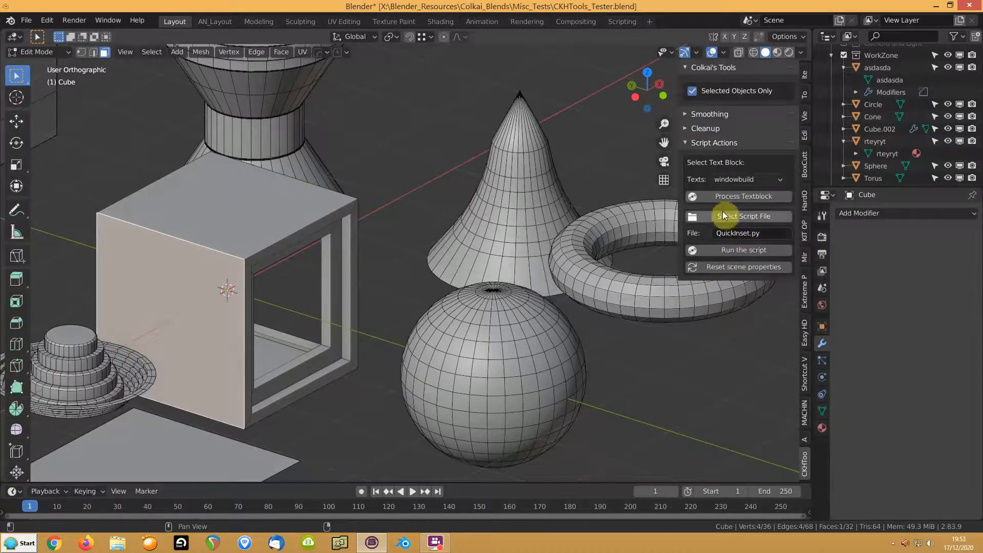
{"action": "left_click", "coordinate": [719, 198]}
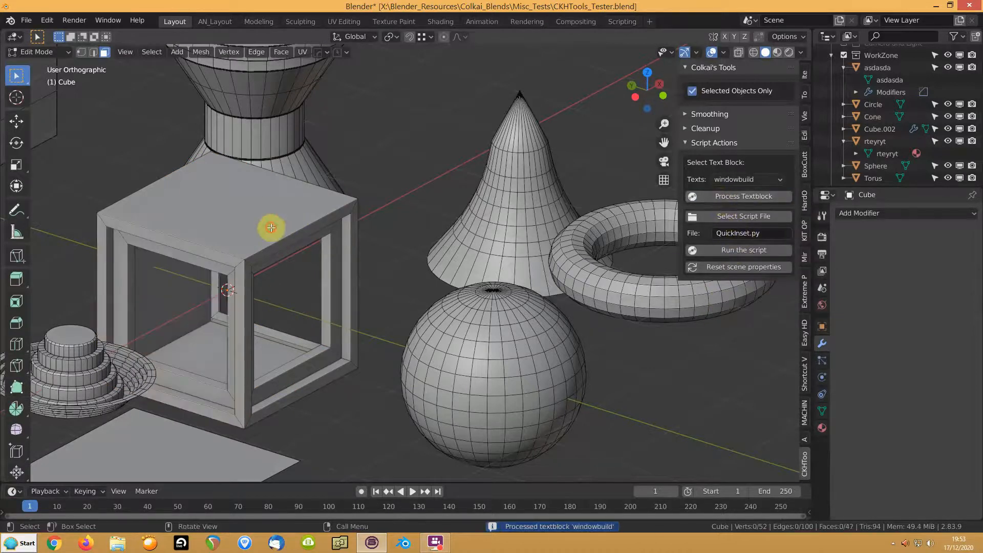
Run the windowbuild text block on the cube's top face and leave Edit Mode
{"action": "left_click", "coordinate": [271, 228]}
{"action": "left_click", "coordinate": [712, 202]}
{"action": "middle_click_drag", "start_coordinate": [305, 265], "coordinate": [336, 279]}
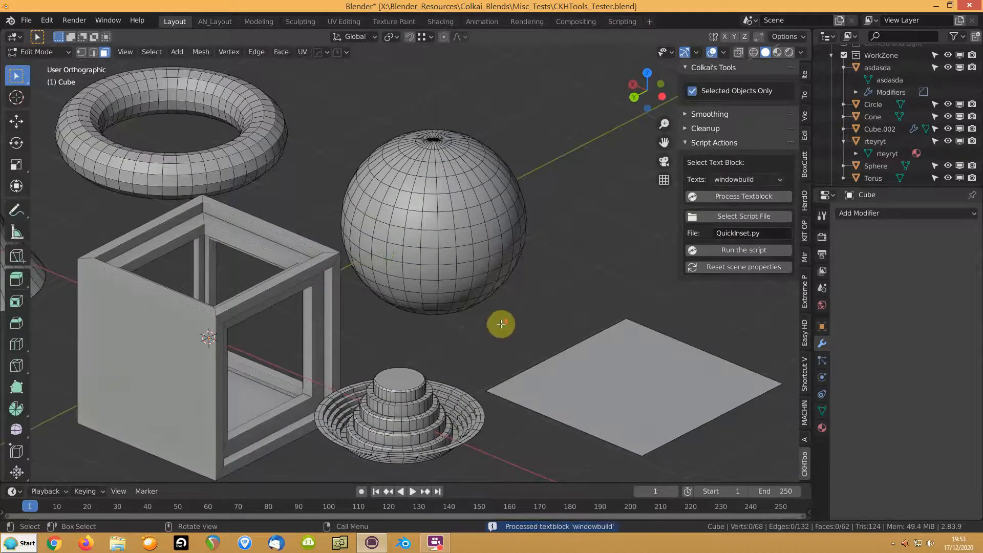
{"action": "scroll", "coordinate": [500, 325], "scroll_direction": "down", "scroll_amount": 4}
{"action": "key", "text": "Tab"}
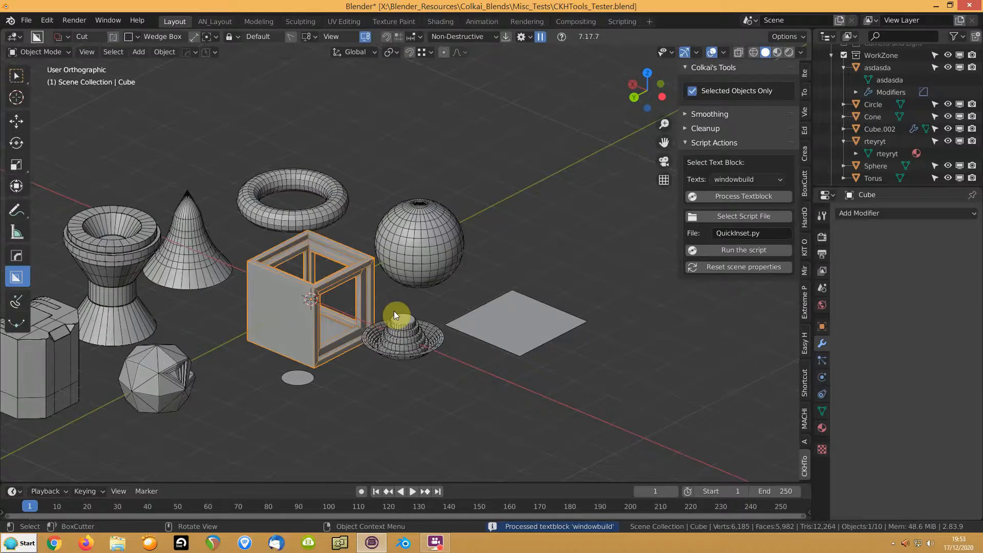
Add a new cube mesh and move it horizontally, with Z locked, to the empty space beyond the flat plane
{"action": "key", "text": "shift+a"}
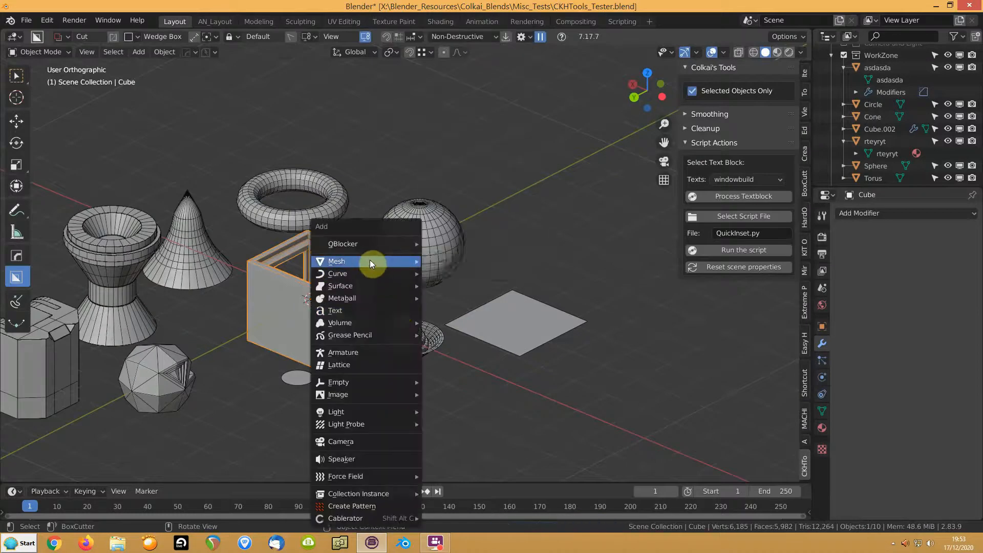
{"action": "mouse_move", "coordinate": [375, 261]}
{"action": "left_click", "coordinate": [440, 314]}
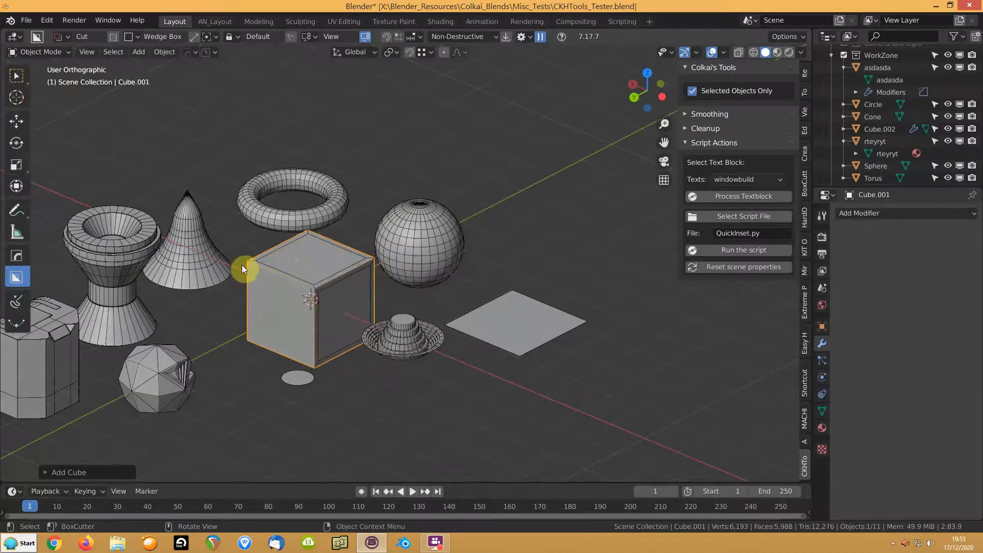
{"action": "key", "text": "g"}
{"action": "key", "text": "shift+z"}
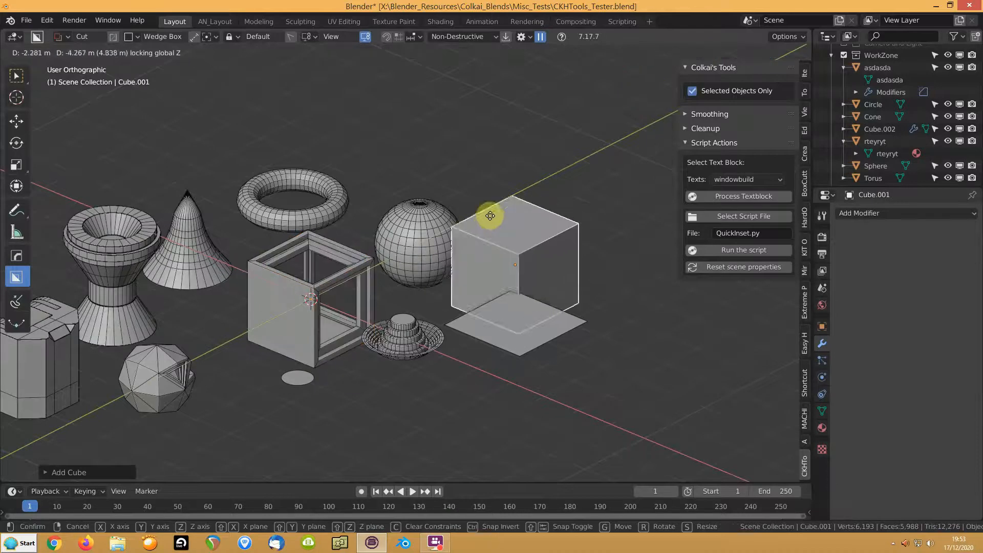
{"action": "left_click", "coordinate": [559, 186]}
Stretch the new cube's geometry along the global X axis in Edit Mode into a long box
{"action": "key", "text": "Tab"}
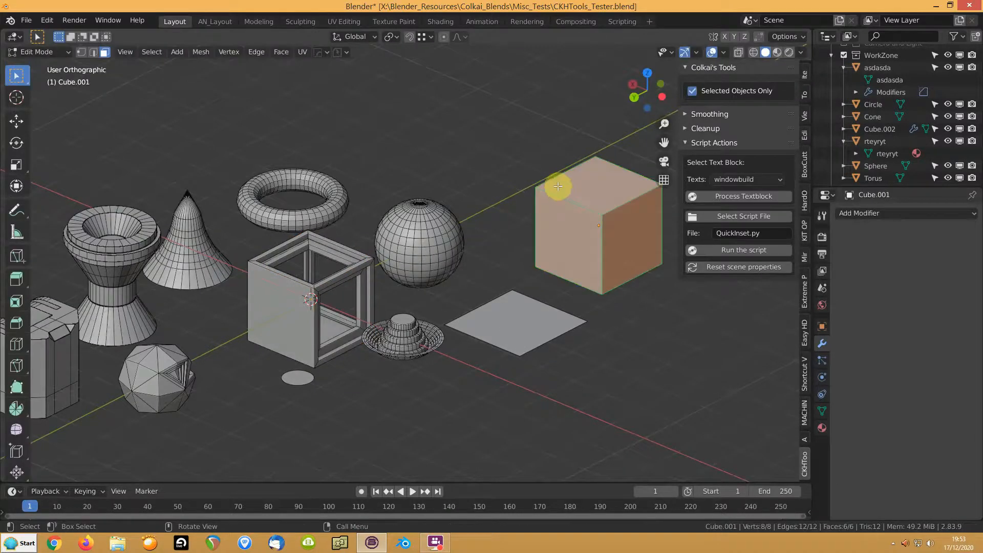
{"action": "key", "text": "s"}
{"action": "key", "text": "x"}
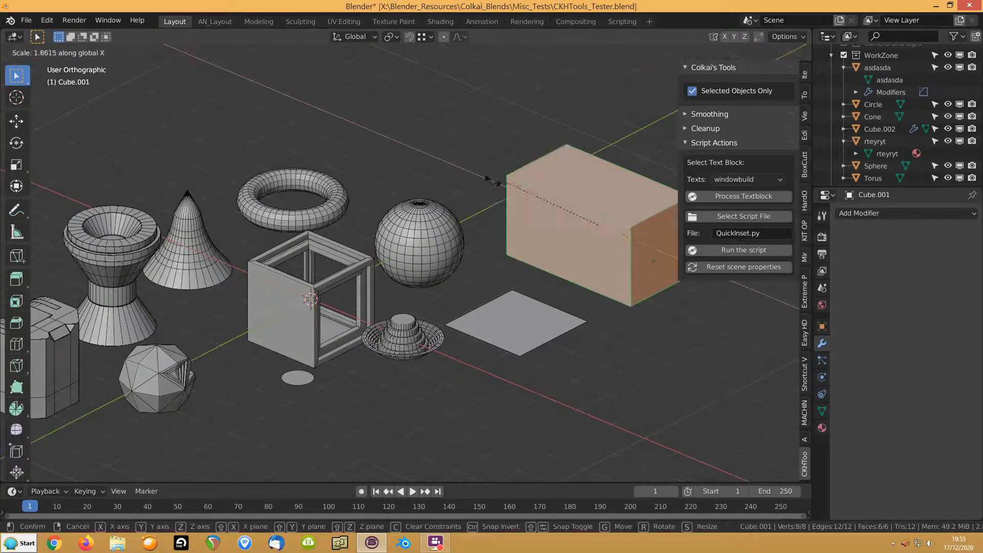
{"action": "left_click", "coordinate": [446, 193]}
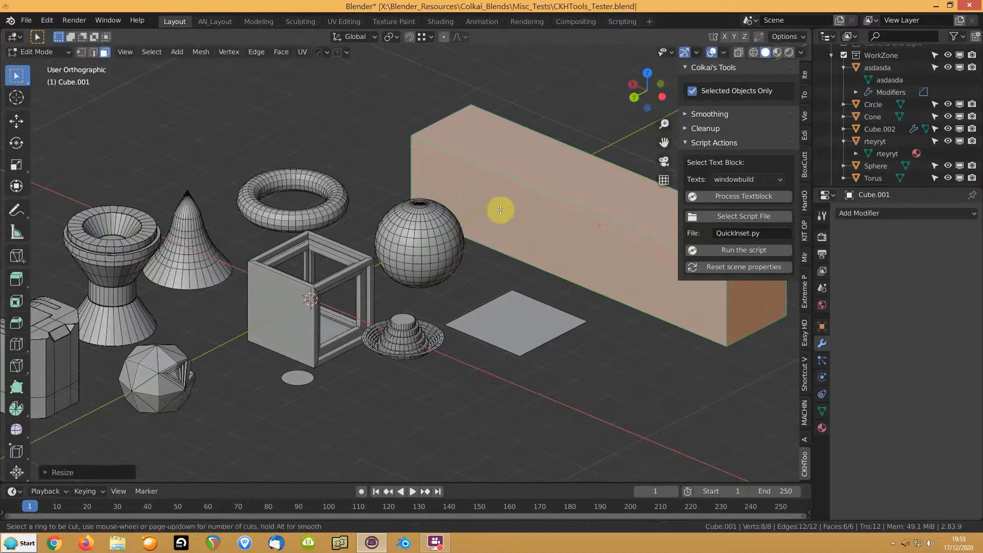
Divide the long box with five evenly spaced loop cuts across its length and bevel them into narrow strips
{"action": "key", "text": "ctrl+r"}
{"action": "scroll", "coordinate": [541, 188], "scroll_direction": "up", "scroll_amount": 5}
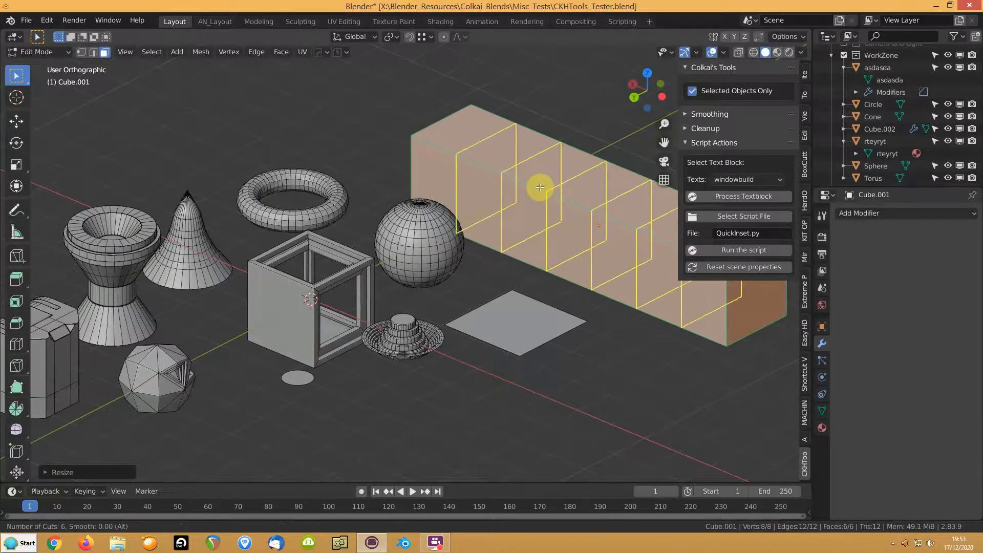
{"action": "left_click", "coordinate": [541, 188]}
{"action": "right_click", "coordinate": [355, 146]}
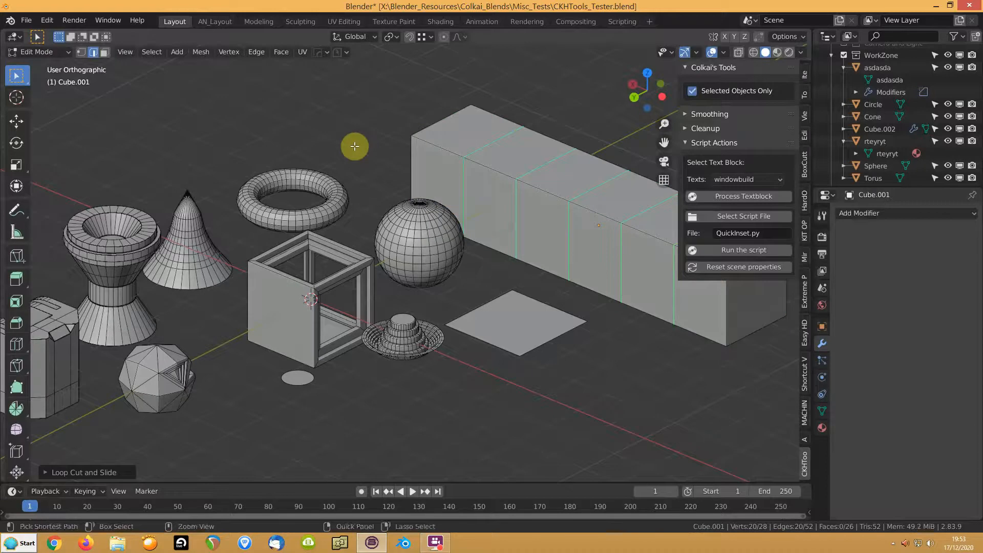
{"action": "key", "text": "ctrl+b"}
{"action": "left_click", "coordinate": [345, 147]}
{"action": "scroll", "coordinate": [345, 147], "scroll_direction": "down", "scroll_amount": 1}
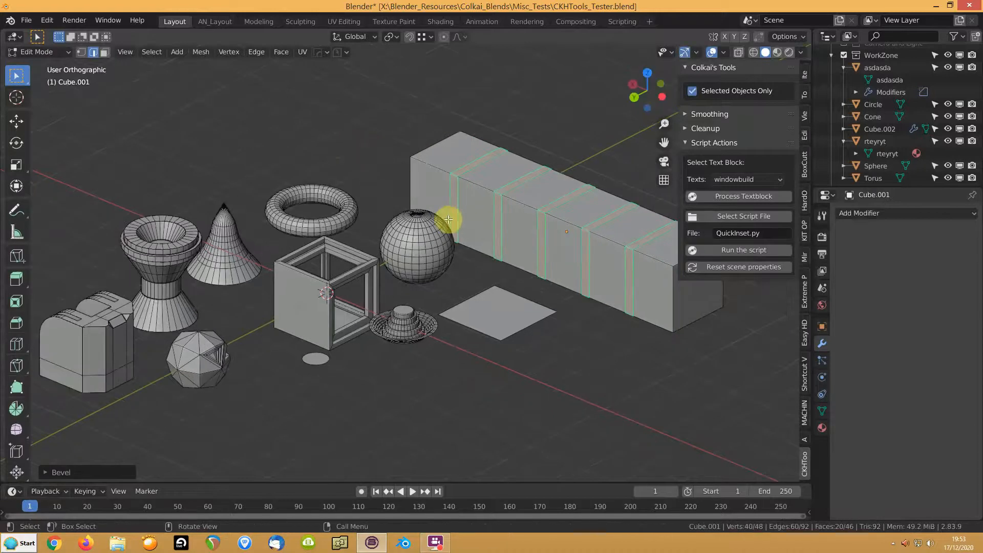
Switch to face selection and run the windowbuild text block on the first wide panel of the box's long side
{"action": "left_click", "coordinate": [422, 202]}
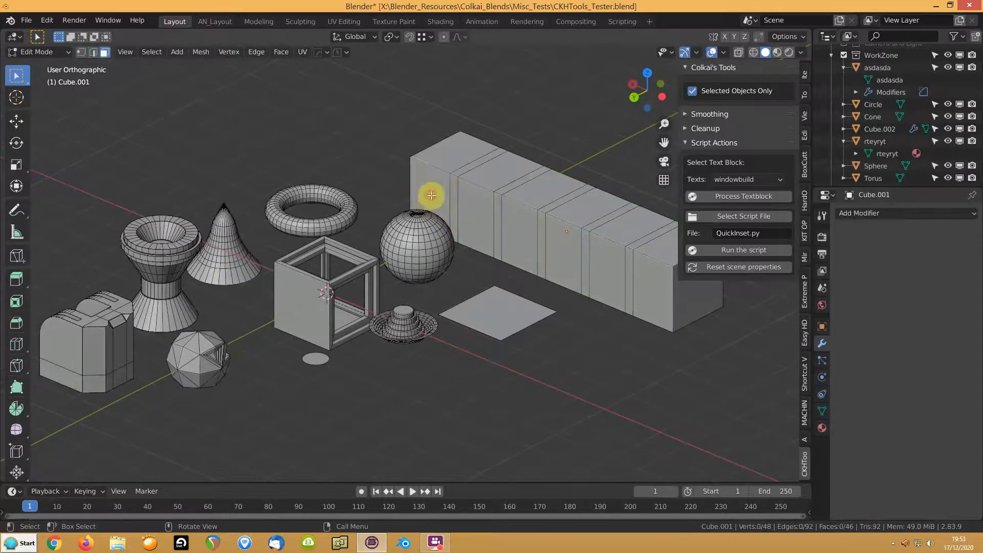
{"action": "key", "text": "3"}
{"action": "left_click", "coordinate": [430, 198]}
{"action": "left_click", "coordinate": [738, 197]}
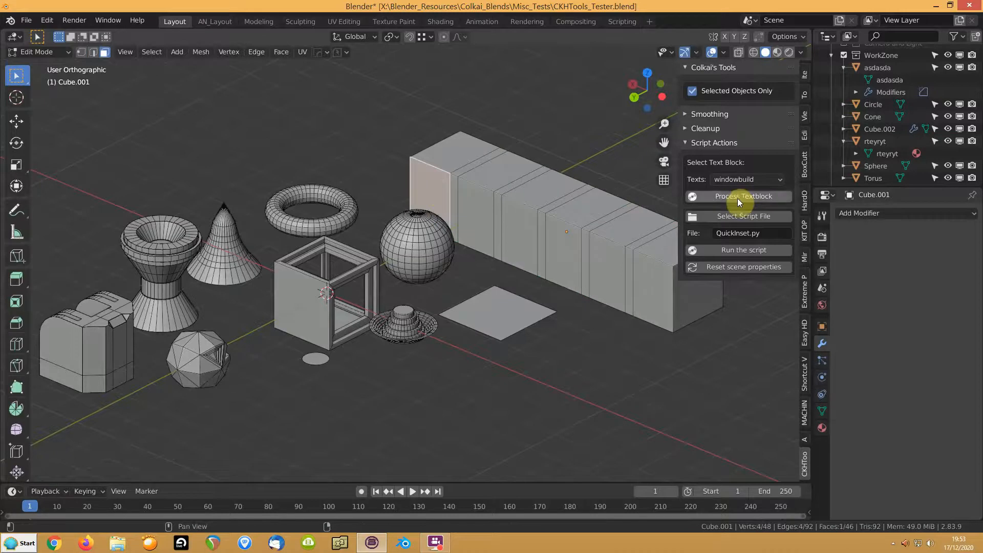
Run the windowbuild text block on the third and fourth wide panels of the long side together
{"action": "left_click", "coordinate": [521, 232]}
{"action": "left_click", "coordinate": [560, 242], "text": "shift"}
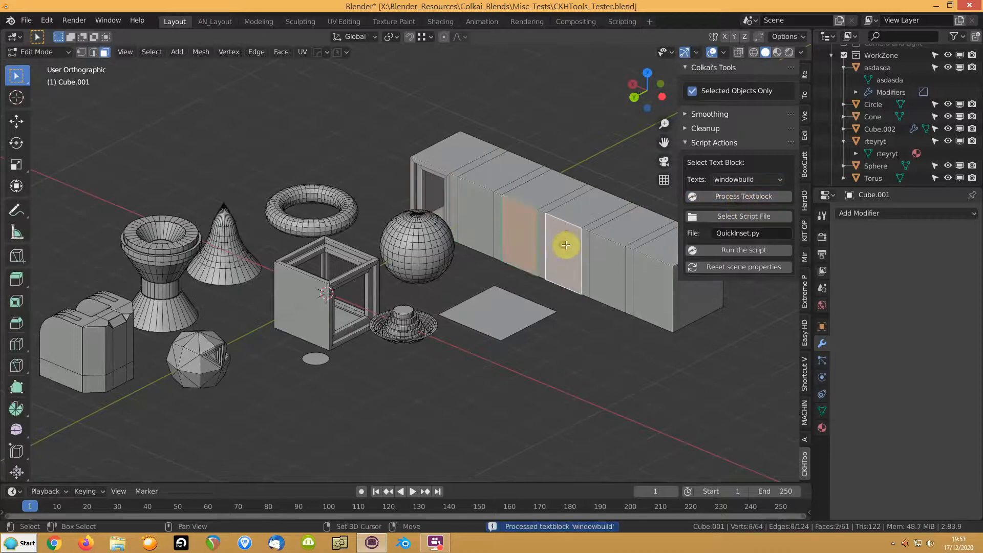
{"action": "left_click", "coordinate": [749, 197]}
Run the windowbuild text block on the last wide panel of the long side and on the box's adjacent end face
{"action": "left_click", "coordinate": [642, 276]}
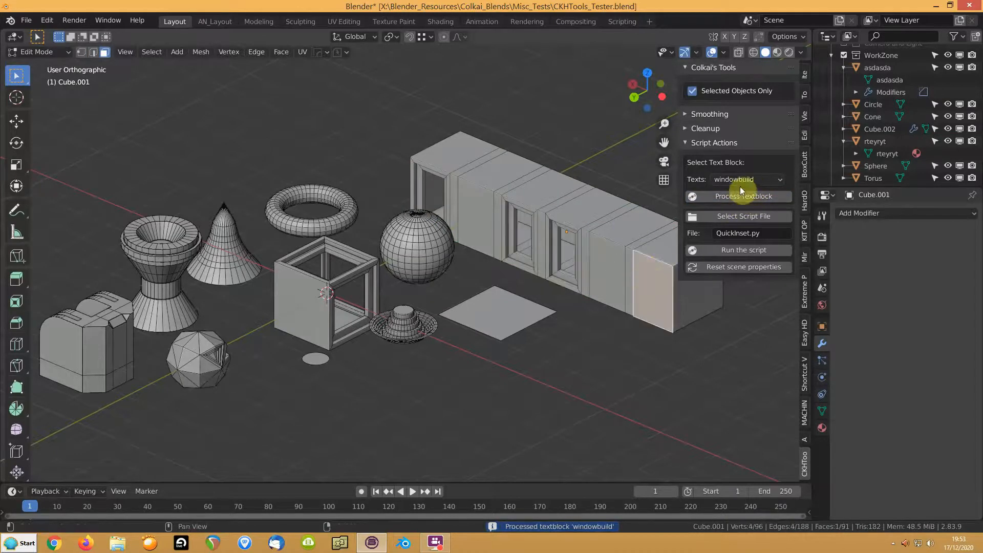
{"action": "left_click", "coordinate": [735, 200]}
{"action": "middle_click_drag", "start_coordinate": [619, 259], "coordinate": [461, 266]}
{"action": "left_click", "coordinate": [743, 197]}
{"action": "scroll", "coordinate": [424, 266], "scroll_direction": "up", "scroll_amount": 4}
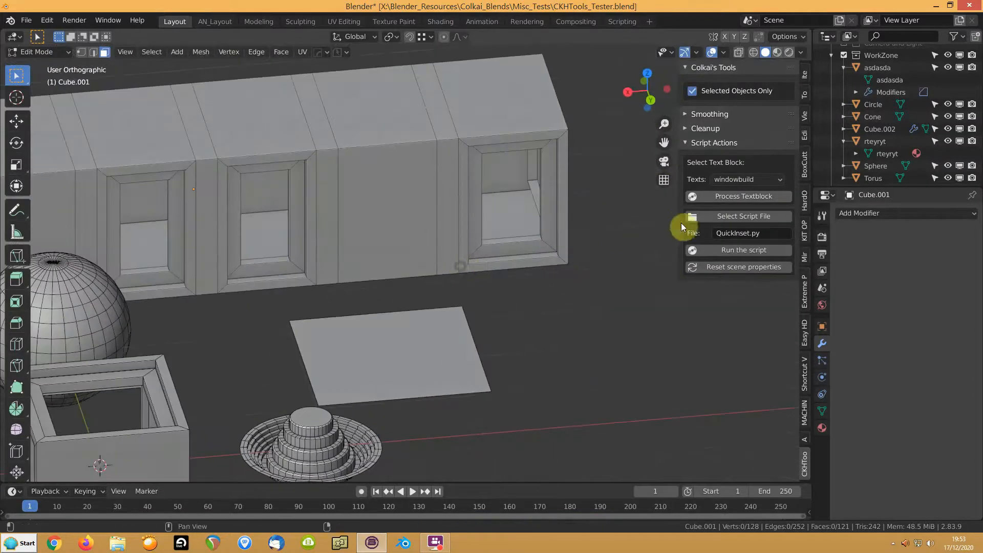
Reset the scene properties and try to run the script with no script file chosen
{"action": "left_click", "coordinate": [727, 268]}
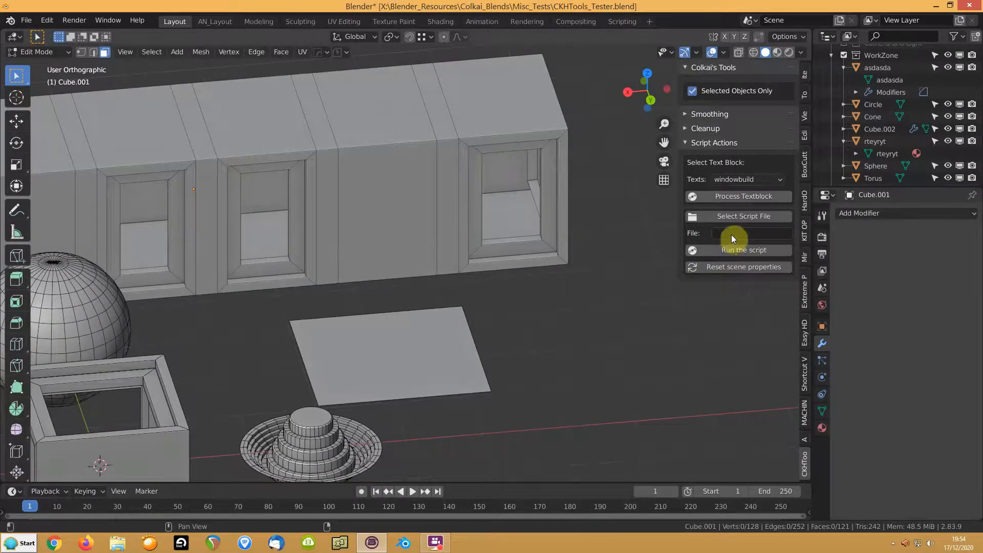
{"action": "left_click", "coordinate": [725, 255]}
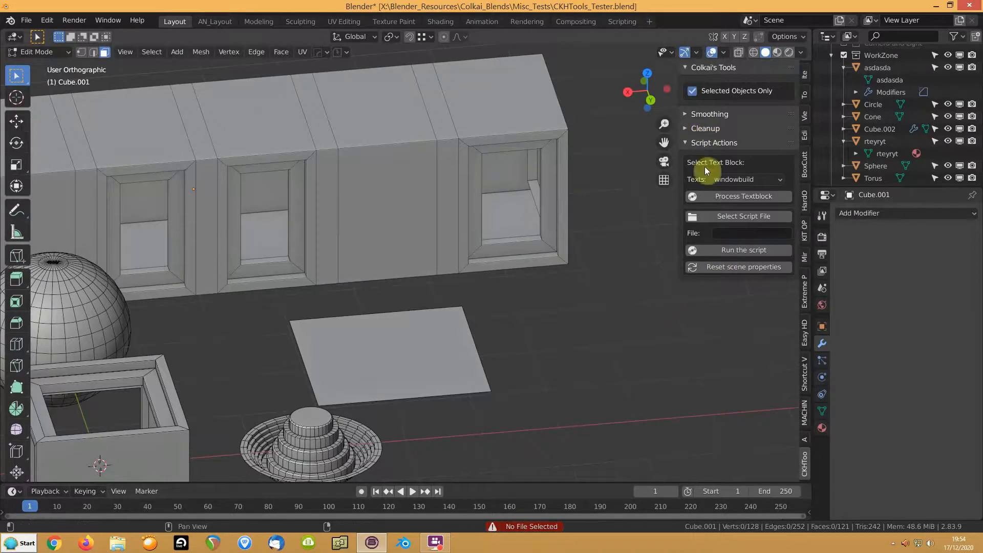
Choose the text block named Text and process it with no faces selected
{"action": "left_click", "coordinate": [727, 179]}
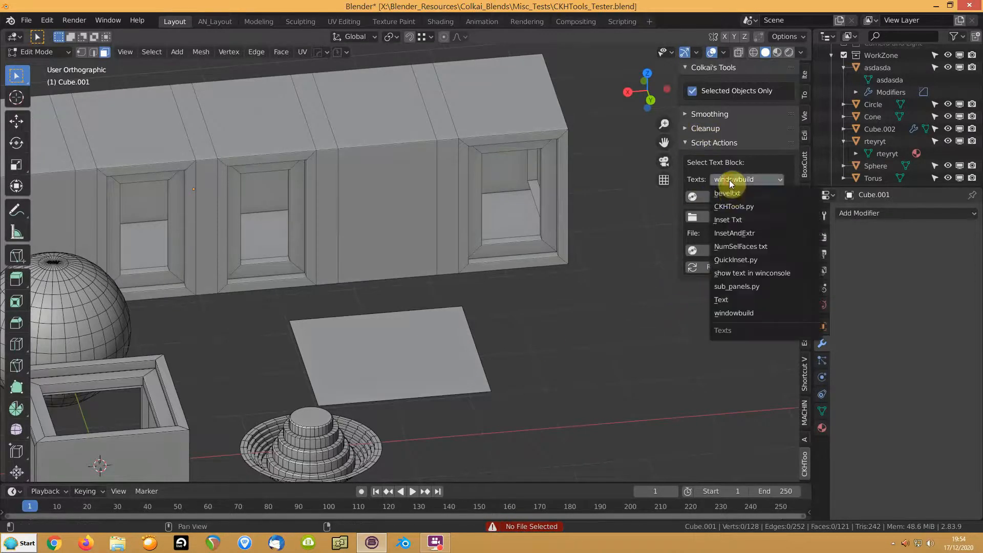
{"action": "left_click", "coordinate": [729, 296]}
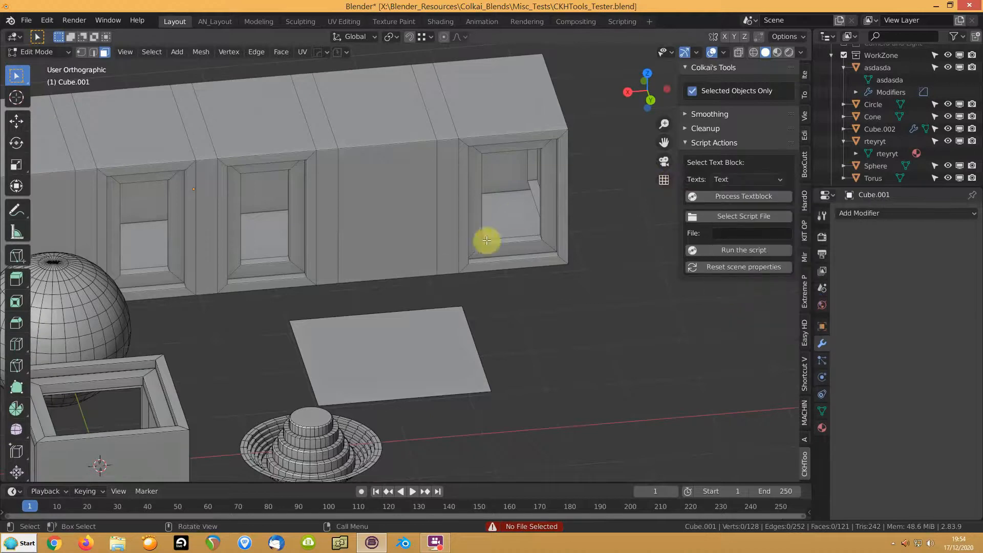
{"action": "left_click", "coordinate": [713, 198]}
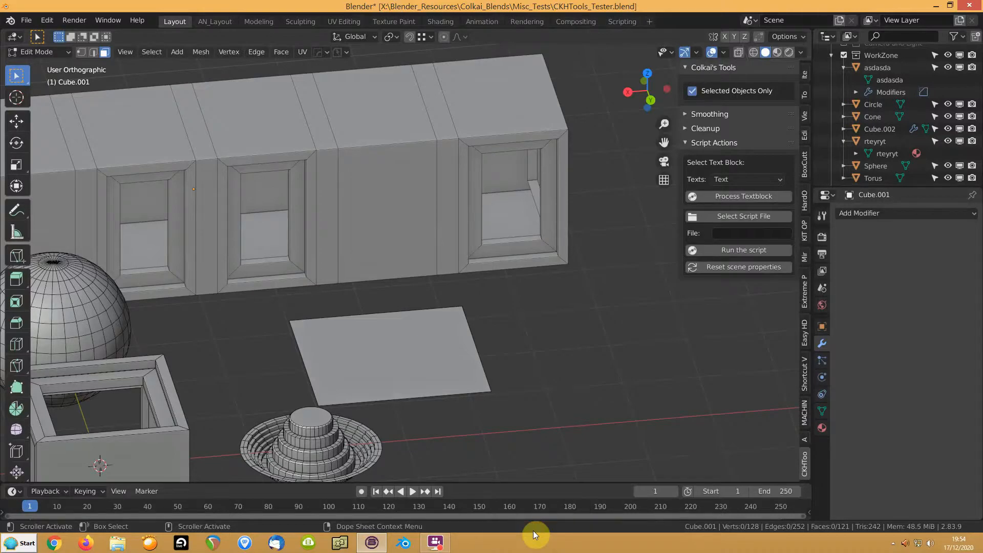
Select the stepped circle object in Object Mode and try to process the InsetAndExtr text block on it
{"action": "mouse_move", "coordinate": [439, 307]}
{"action": "middle_mouse_down", "text": "shift"}
{"action": "mouse_move", "coordinate": [447, 267]}
{"action": "mouse_move", "coordinate": [467, 245]}
{"action": "mouse_move", "coordinate": [448, 292]}
{"action": "middle_mouse_up", "text": "shift"}
{"action": "scroll", "coordinate": [317, 307], "scroll_direction": "up", "scroll_amount": 4}
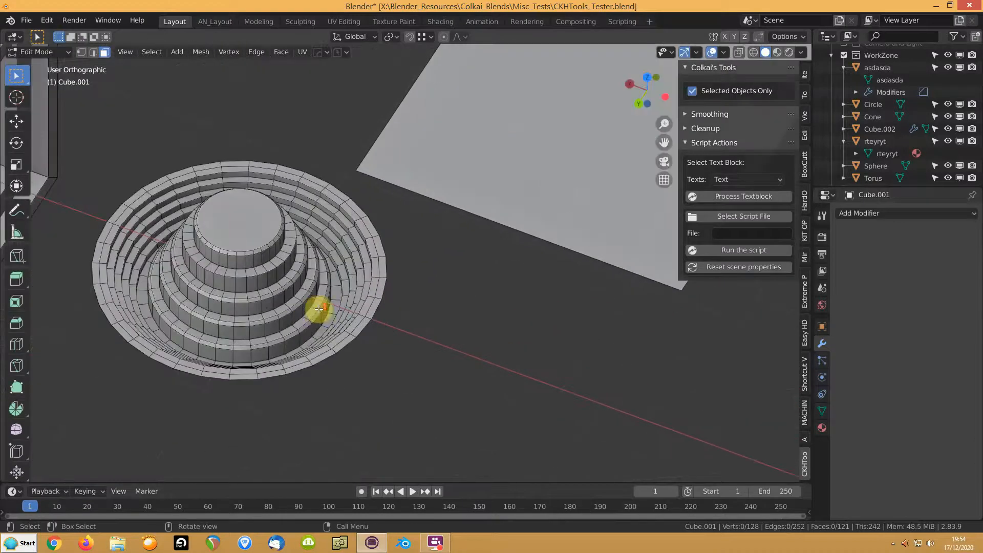
{"action": "middle_click_drag", "start_coordinate": [252, 325], "coordinate": [406, 325], "text": "shift"}
{"action": "scroll", "coordinate": [386, 292], "scroll_direction": "up", "scroll_amount": 3}
{"action": "scroll", "coordinate": [405, 326], "scroll_direction": "down", "scroll_amount": 4}
{"action": "key", "text": "Tab"}
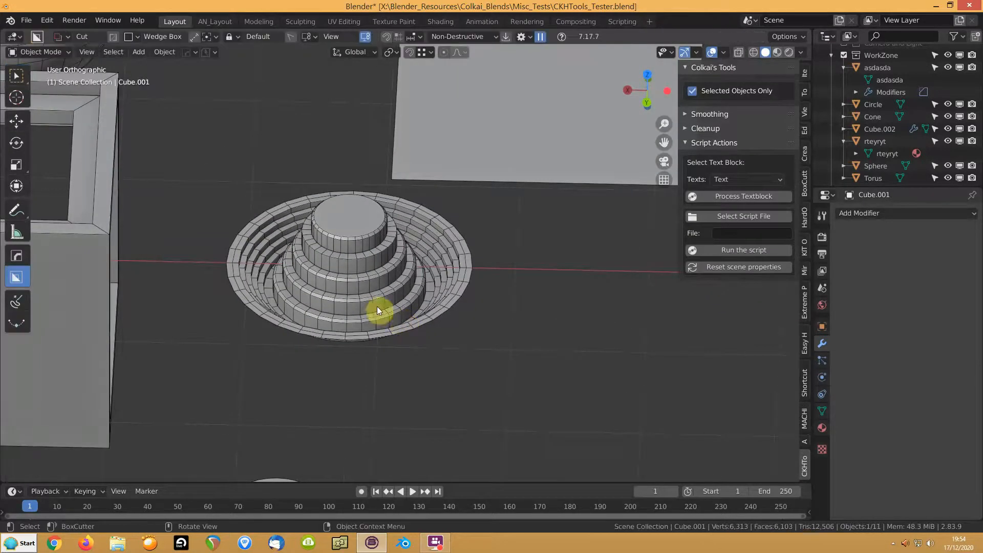
{"action": "left_click", "coordinate": [336, 261]}
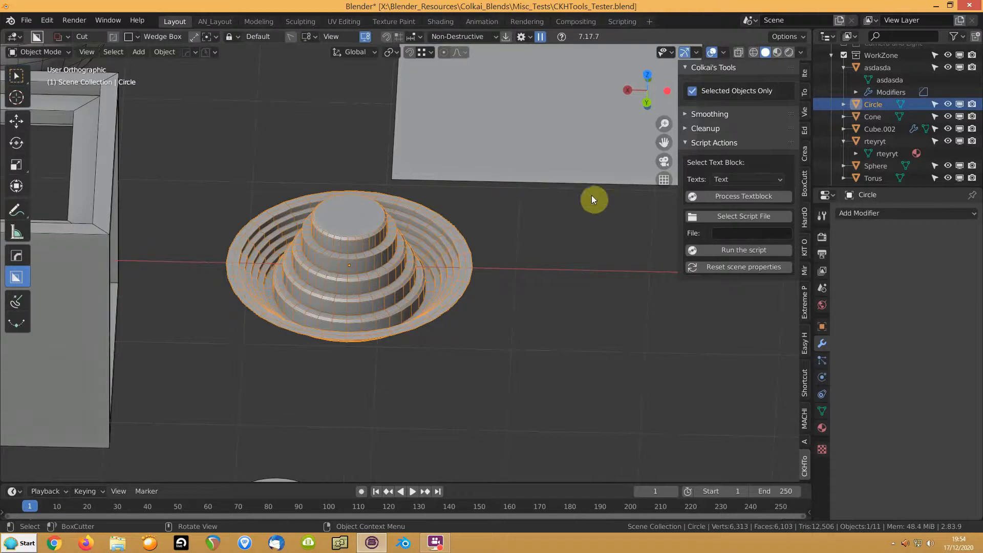
{"action": "left_click", "coordinate": [744, 180]}
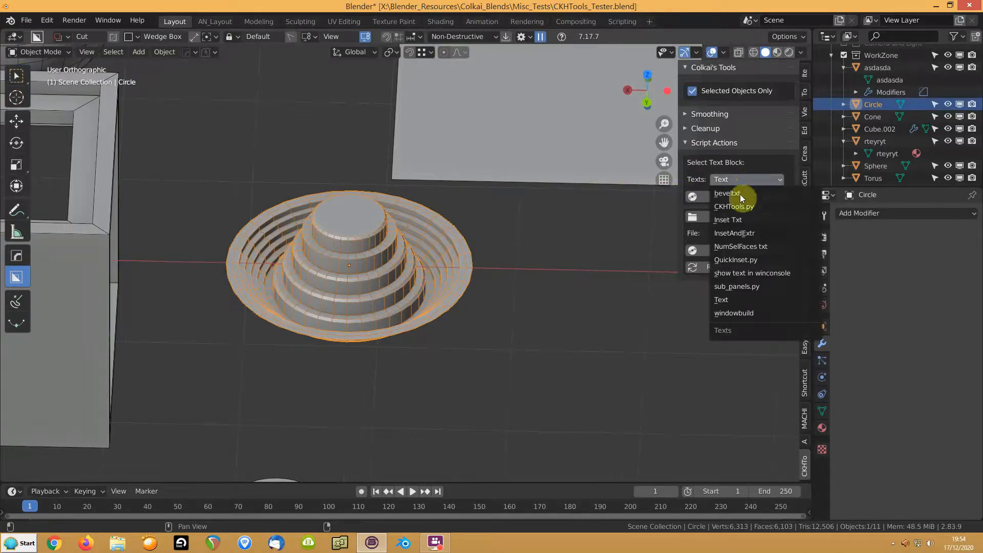
{"action": "left_click", "coordinate": [725, 234]}
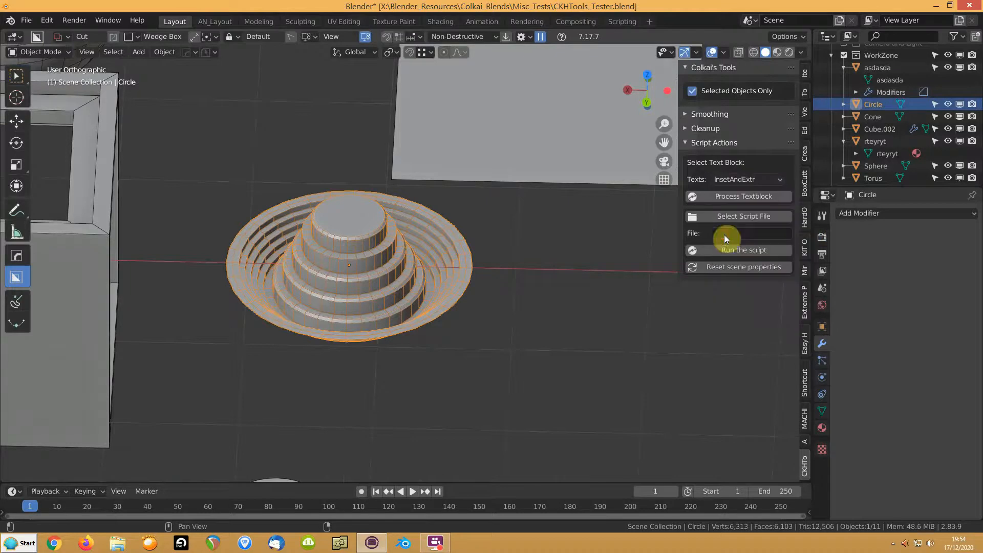
{"action": "left_click", "coordinate": [724, 198]}
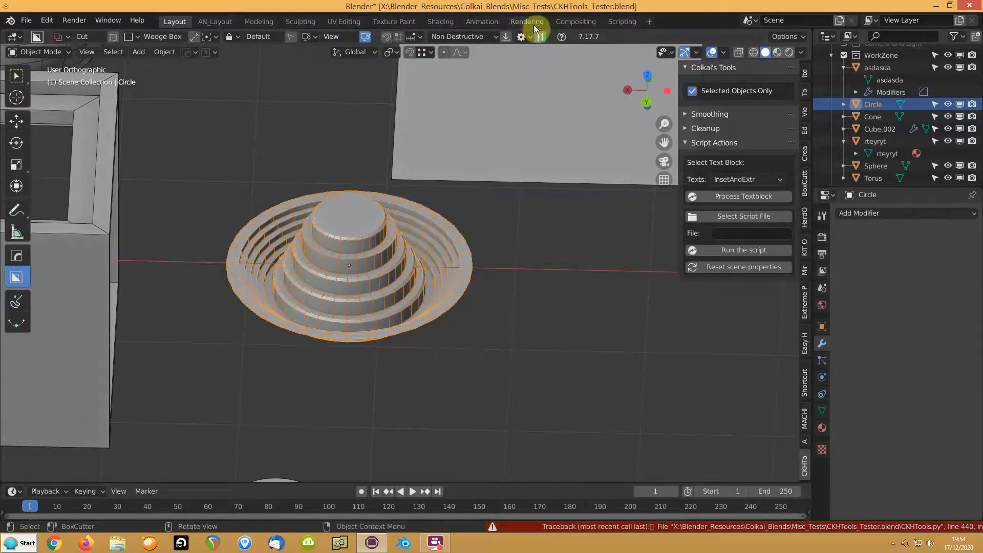
Check the script error report in the Scripting workspace and return to the Layout workspace
{"action": "left_click", "coordinate": [617, 21]}
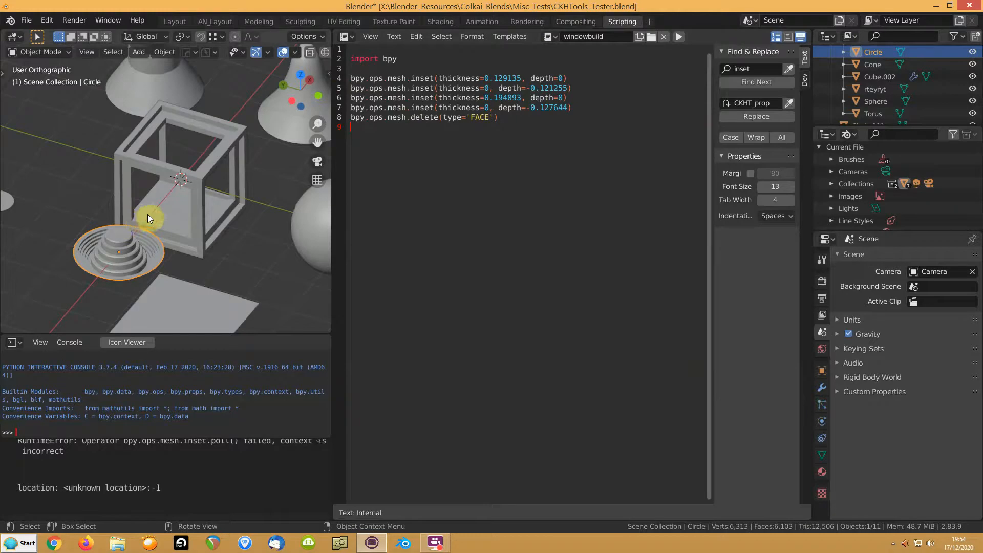
{"action": "left_click", "coordinate": [182, 21]}
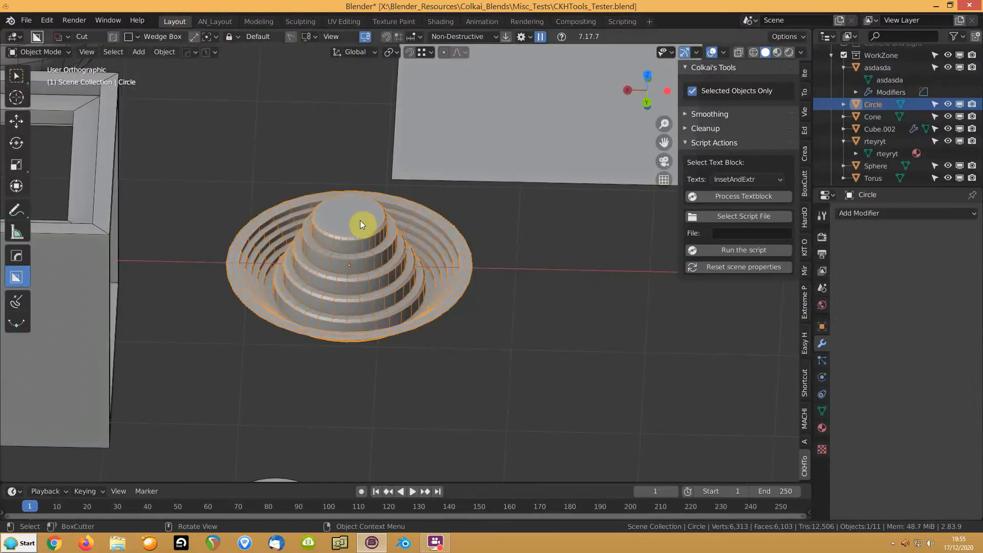
Deselect everything on the stepped circle in Edit Mode and process the InsetAndExtr text block
{"action": "key", "text": "Tab"}
{"action": "key", "text": "alt+a"}
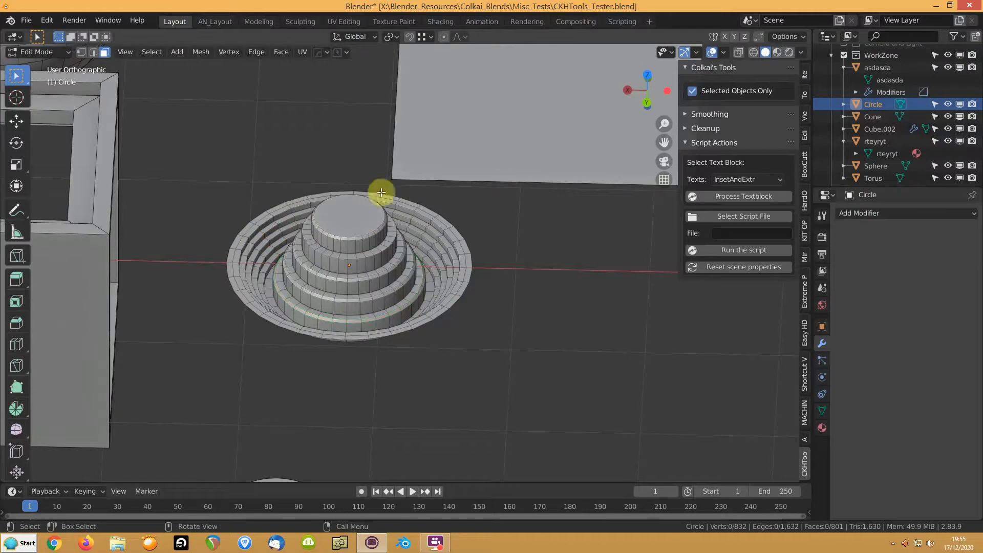
{"action": "left_click", "coordinate": [748, 197]}
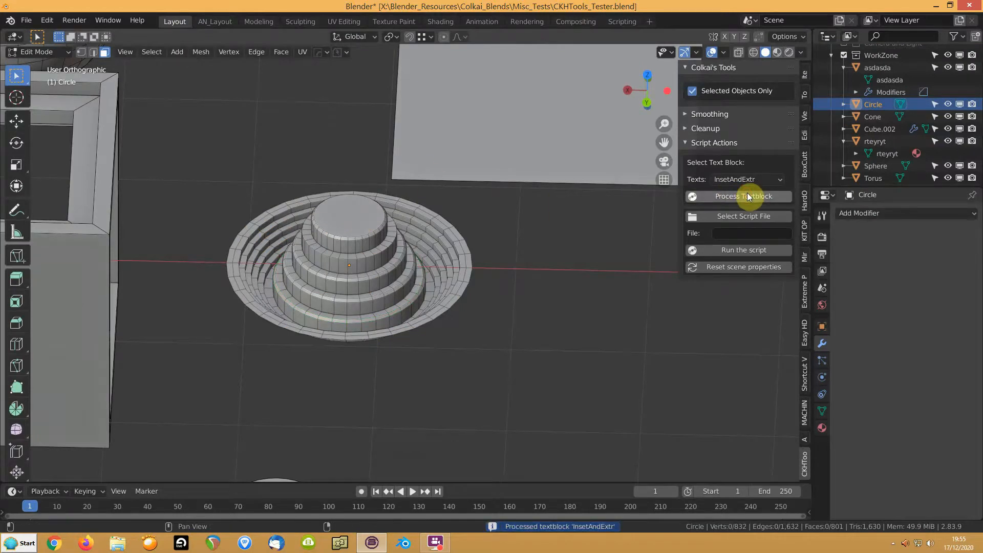
Select all faces of the stepped circle and process the InsetAndExtr text block on them
{"action": "scroll", "coordinate": [307, 274], "scroll_direction": "up", "scroll_amount": 2}
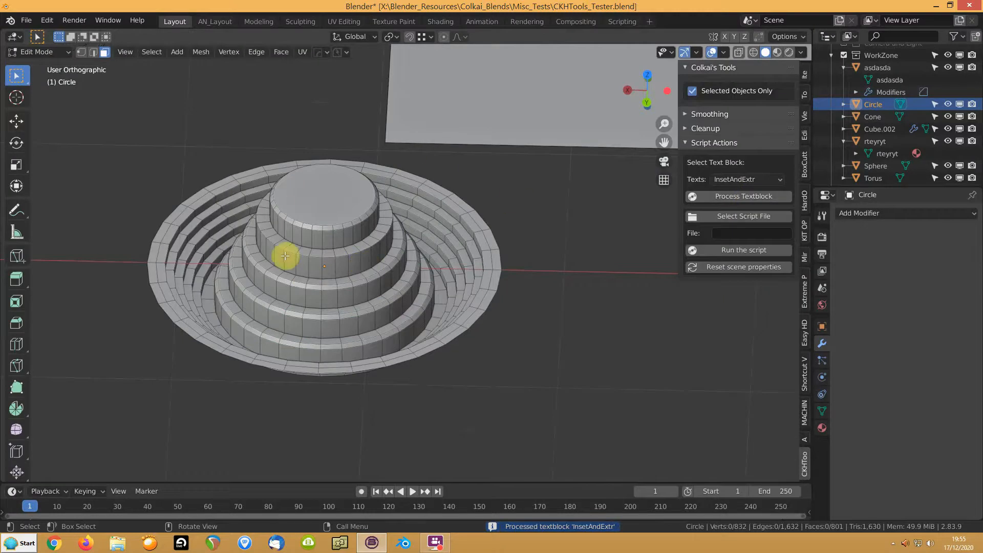
{"action": "key", "text": "a"}
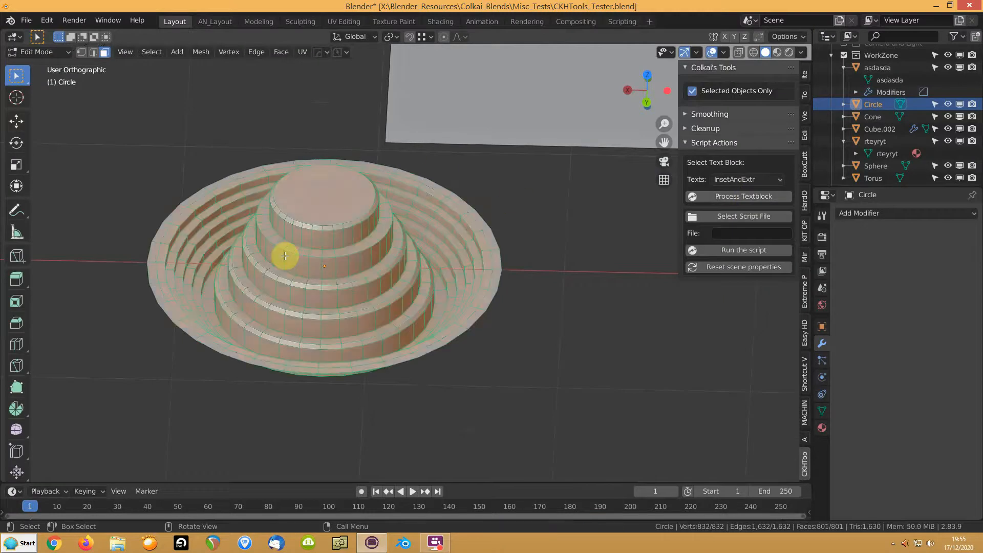
{"action": "left_click", "coordinate": [757, 196]}
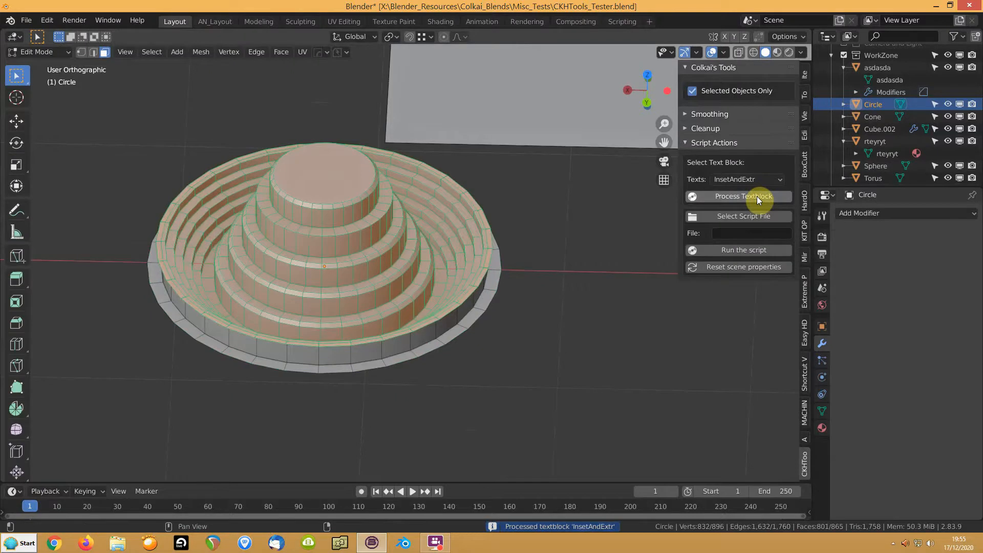
{"action": "middle_click_drag", "start_coordinate": [281, 329], "coordinate": [216, 324]}
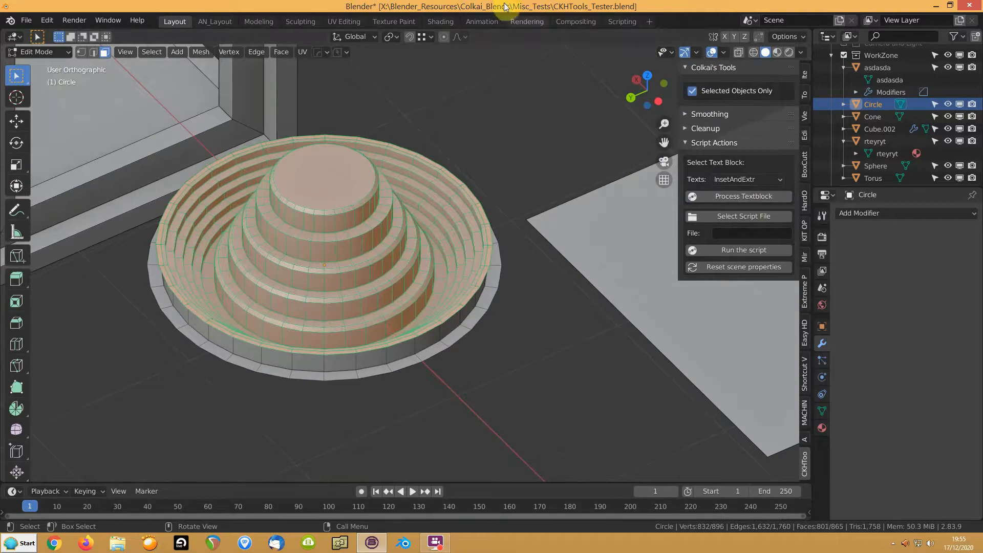
Review the Inset Txt, NumSelFaces txt and text-block listing scripts in the Scripting workspace and return to the Layout workspace
{"action": "left_click", "coordinate": [622, 21]}
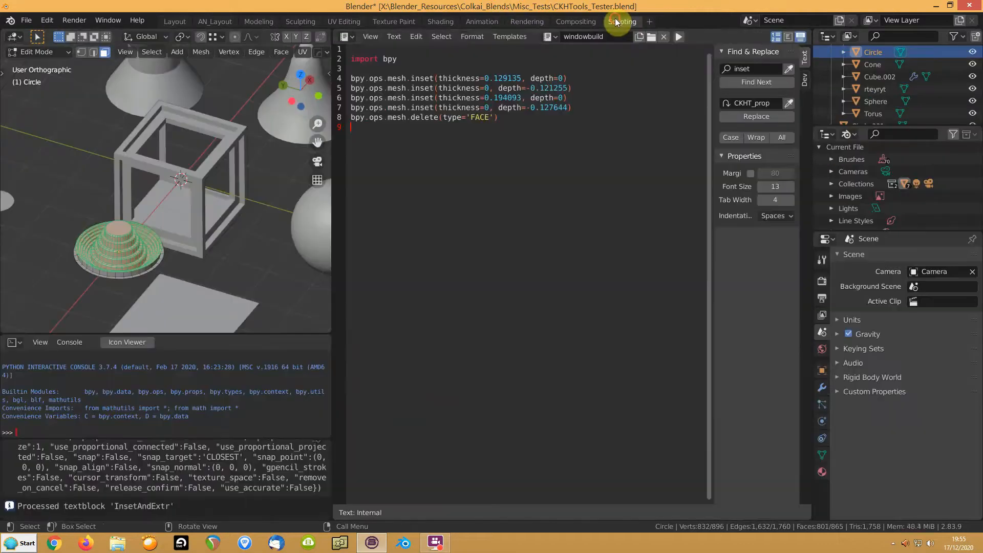
{"action": "left_click", "coordinate": [550, 36]}
{"action": "left_click", "coordinate": [553, 87]}
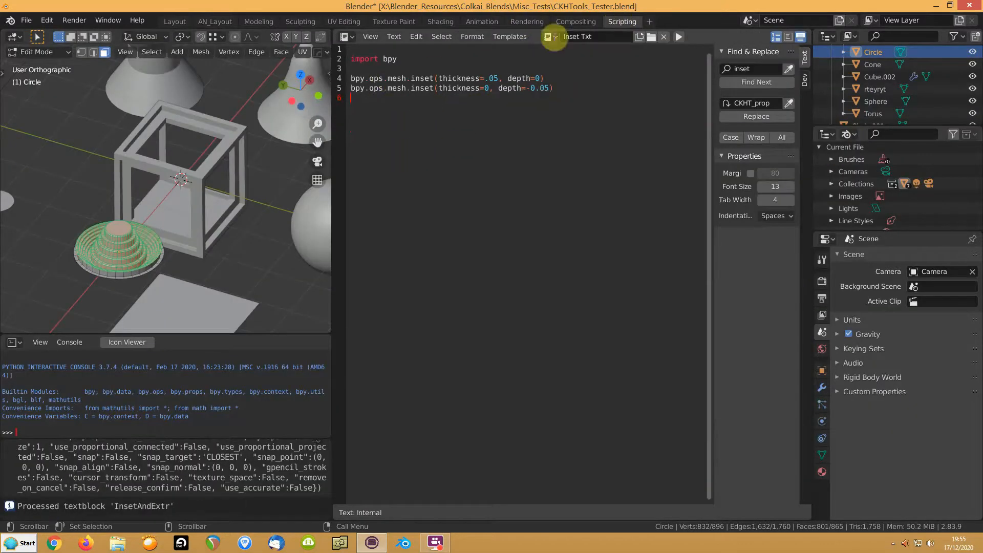
{"action": "left_click", "coordinate": [551, 35]}
{"action": "left_click", "coordinate": [558, 100]}
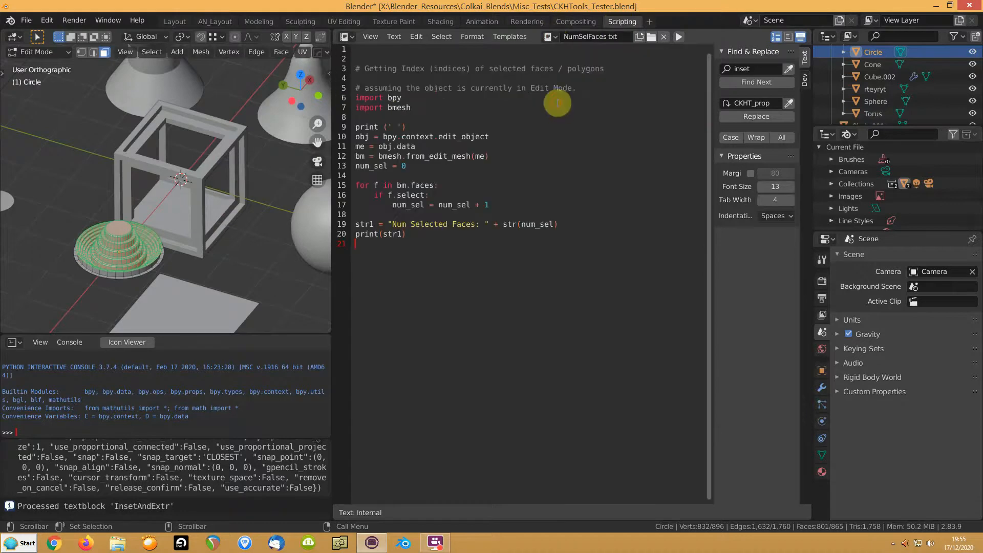
{"action": "left_click", "coordinate": [549, 36]}
{"action": "left_click", "coordinate": [555, 125]}
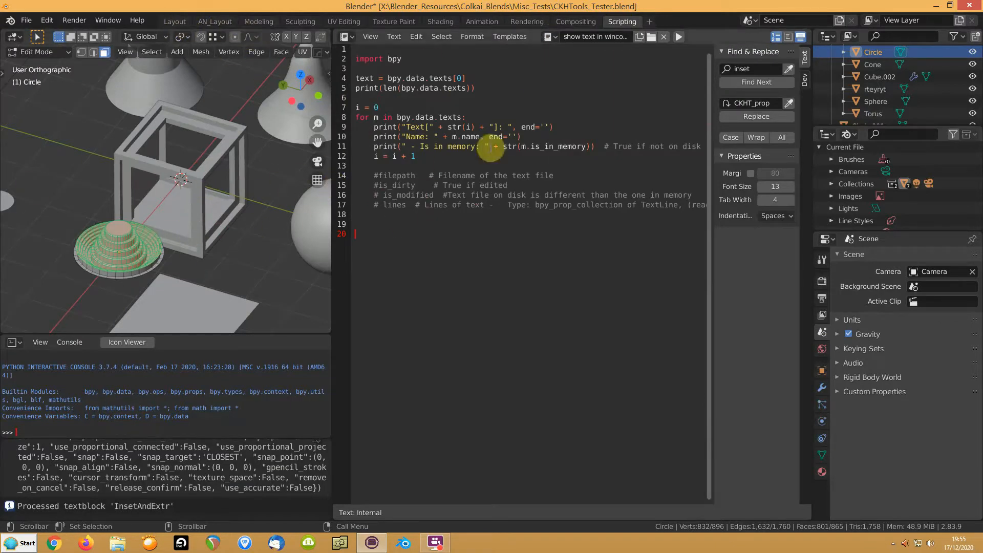
{"action": "left_click", "coordinate": [179, 21]}
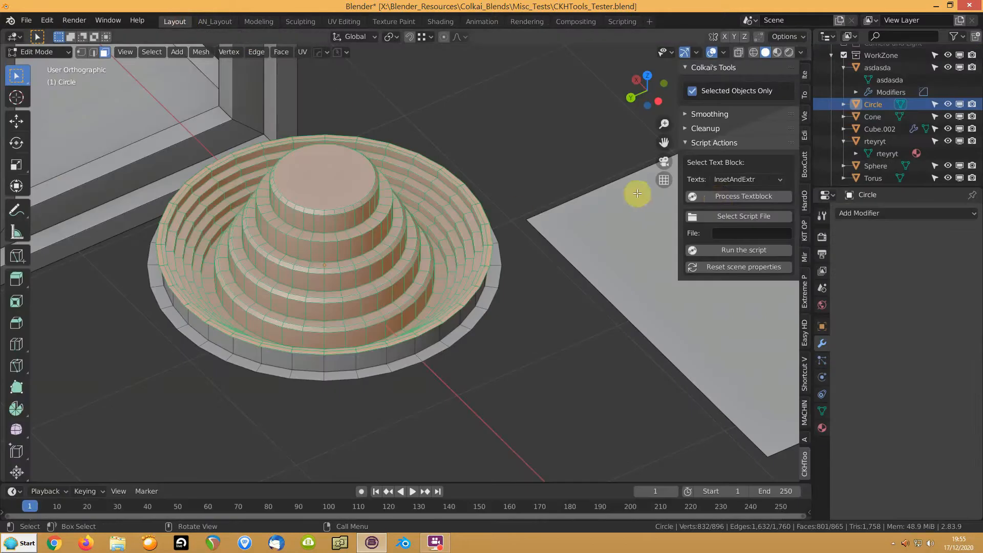
{"action": "left_click", "coordinate": [733, 180]}
{"action": "left_click", "coordinate": [741, 239]}
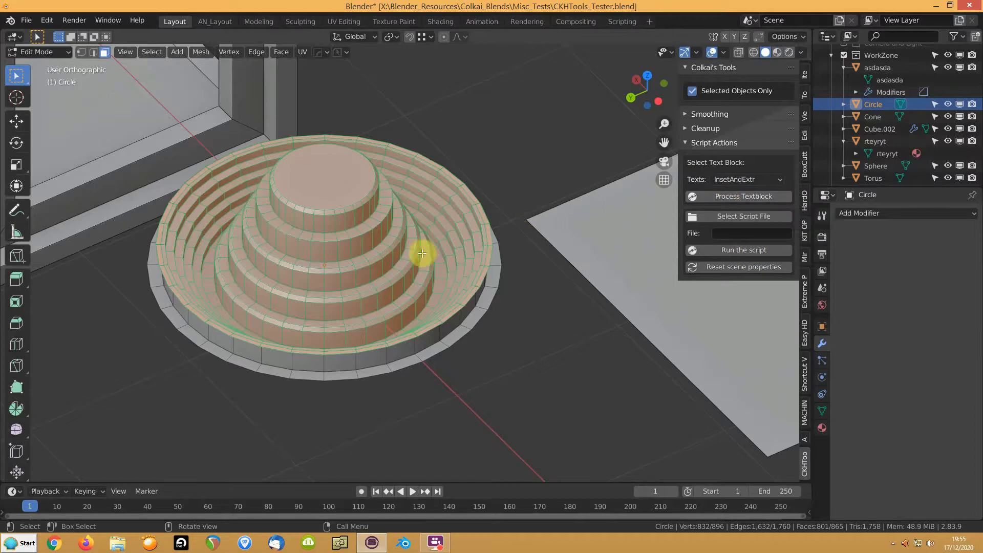
{"action": "scroll", "coordinate": [361, 318], "scroll_direction": "down", "scroll_amount": 3}
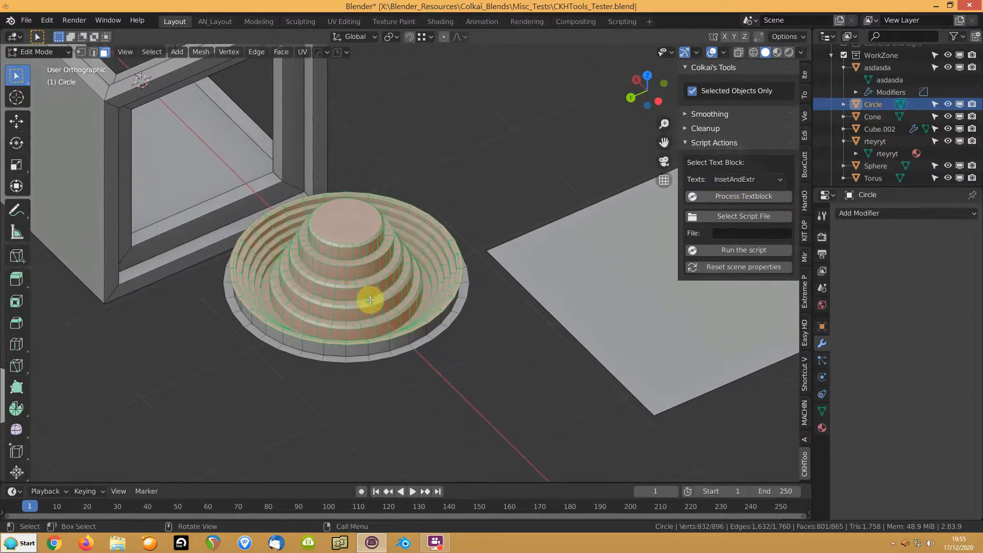
{"action": "middle_click_drag", "start_coordinate": [356, 318], "coordinate": [336, 307]}
{"action": "scroll", "coordinate": [330, 328], "scroll_direction": "up", "scroll_amount": 2}
{"action": "scroll", "coordinate": [299, 328], "scroll_direction": "down", "scroll_amount": 2}
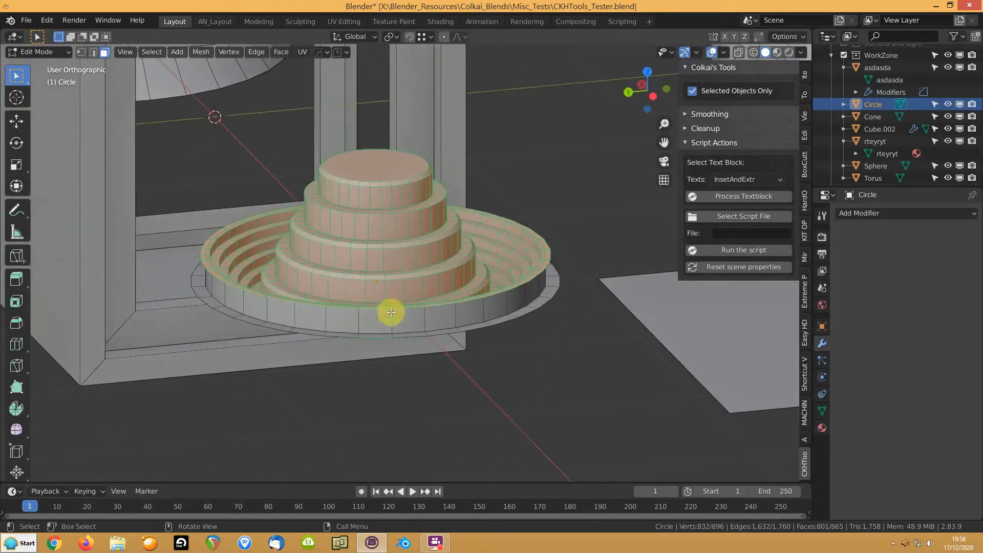
{"action": "left_click", "coordinate": [434, 546]}
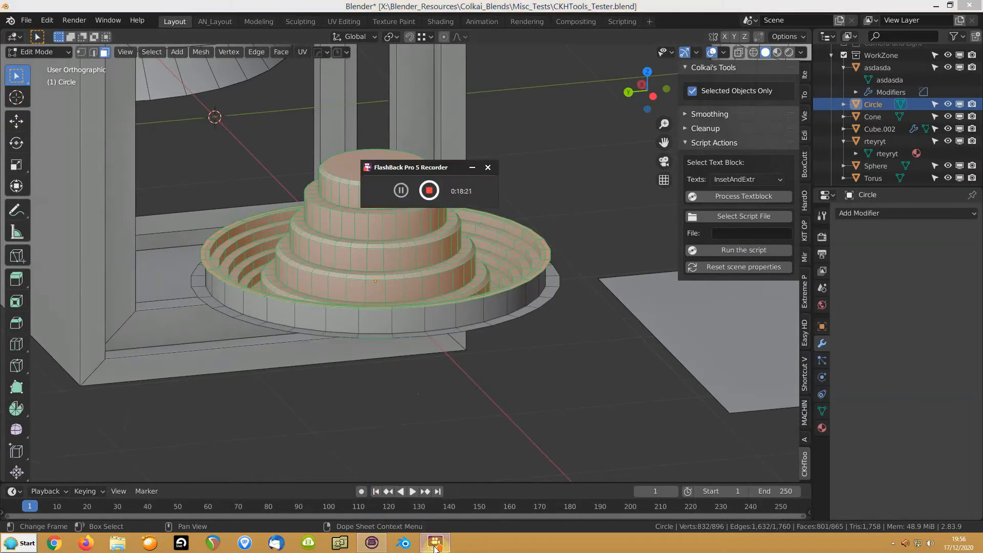